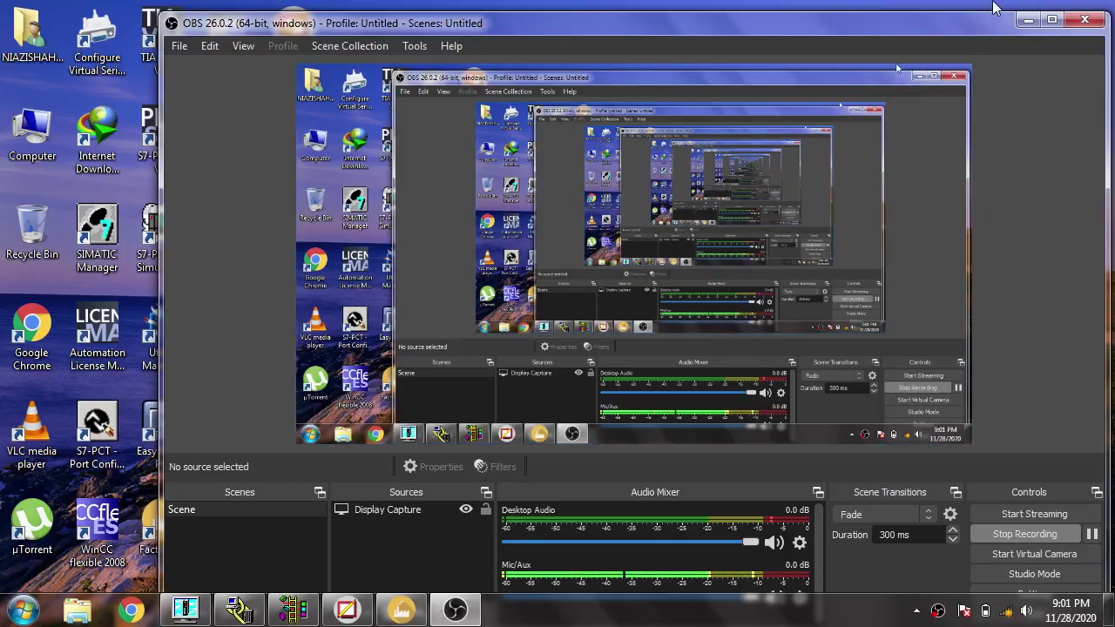
# Step: Minimize OBS and bring FactoryTalk View Studio's TANK project Main display to the front
pyautogui.click(1026, 21)
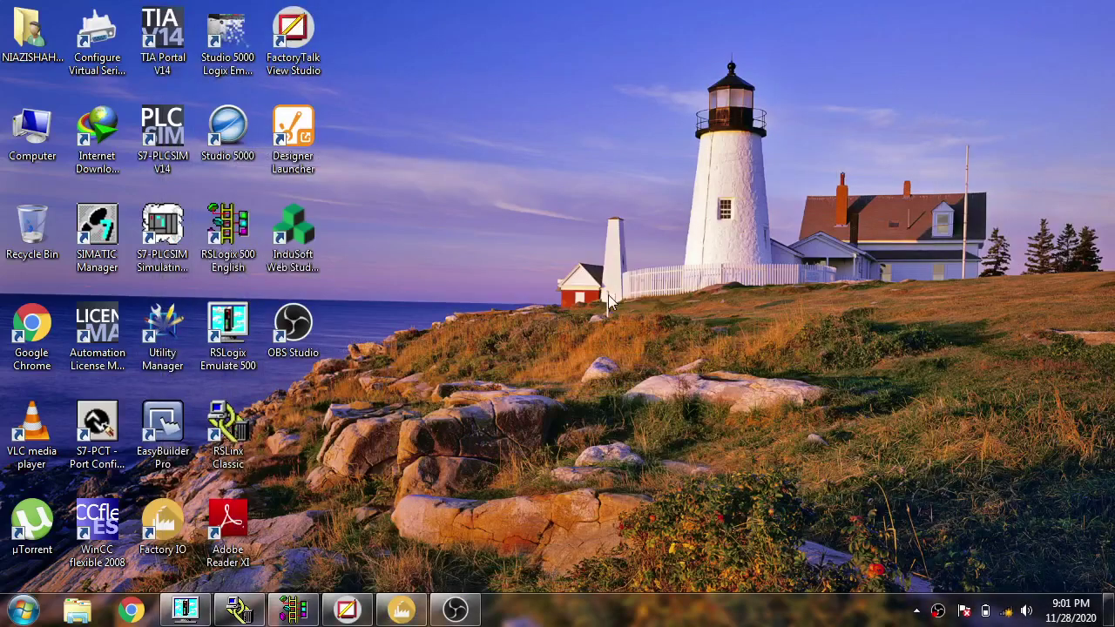
pyautogui.click(346, 610)
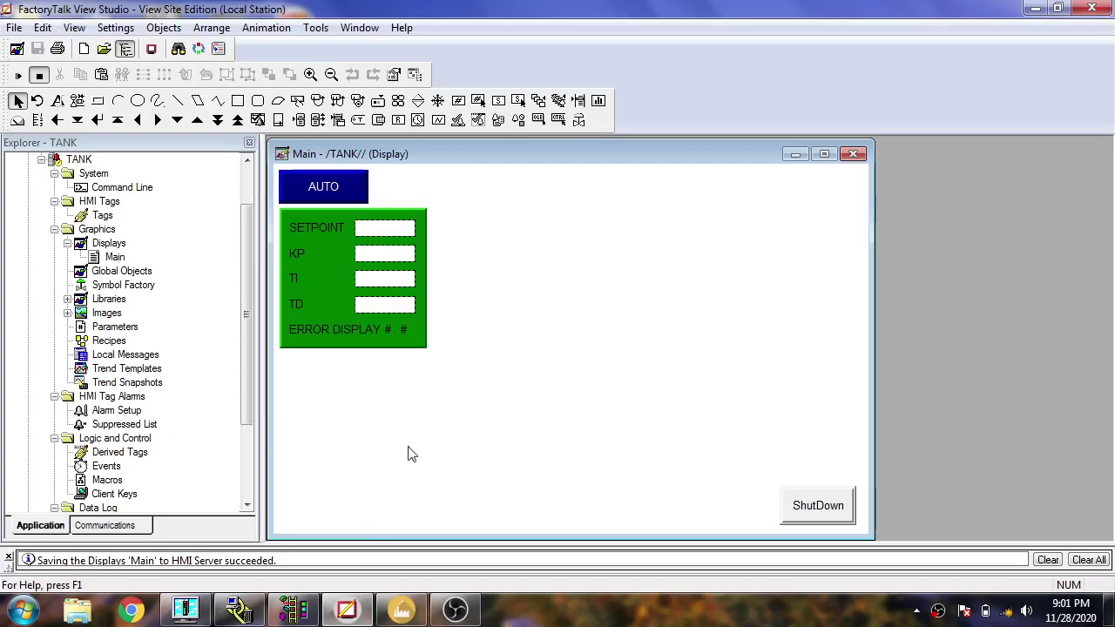
# Step: Bring up the Factory I/O tank scene, check its OPC Client driver mapping, then return to the 3D view
pyautogui.click(293, 610)
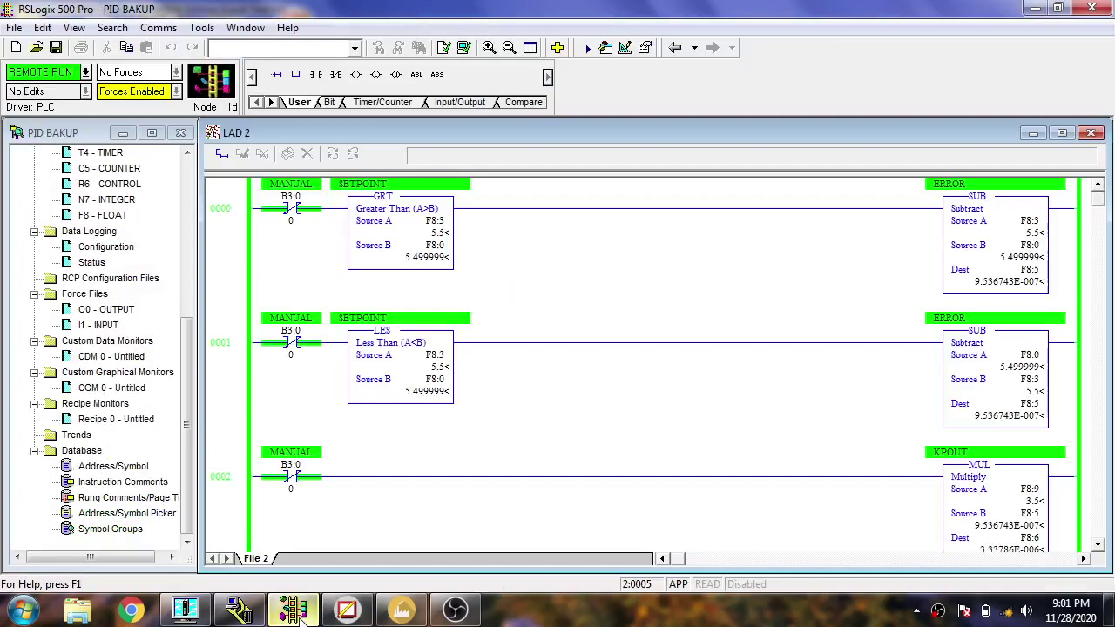
pyautogui.click(292, 610)
pyautogui.click(401, 609)
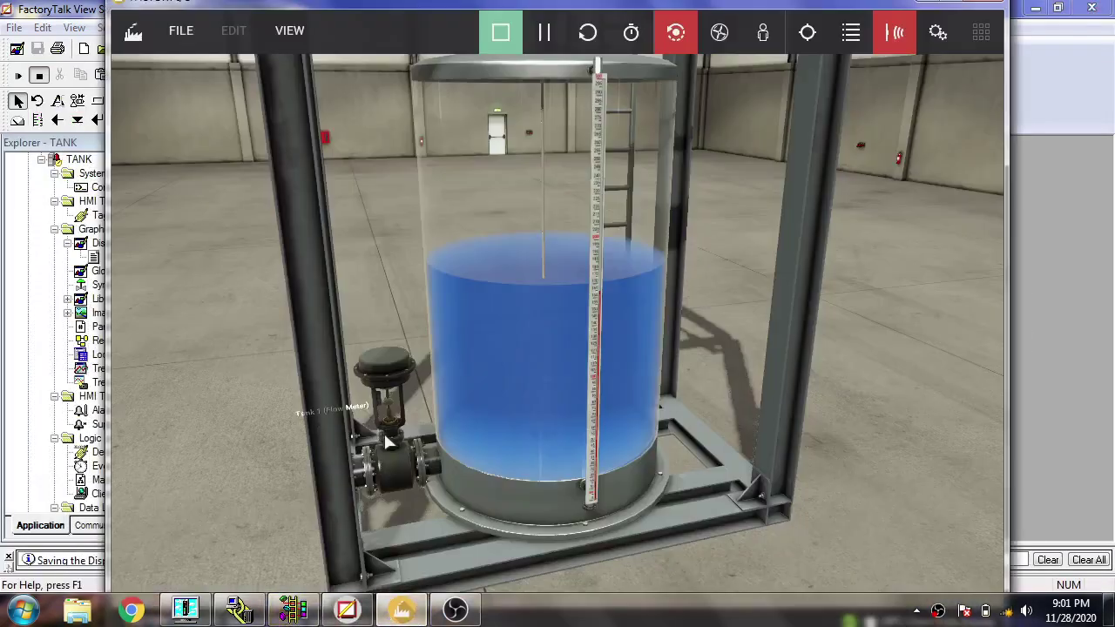
pyautogui.click(183, 45)
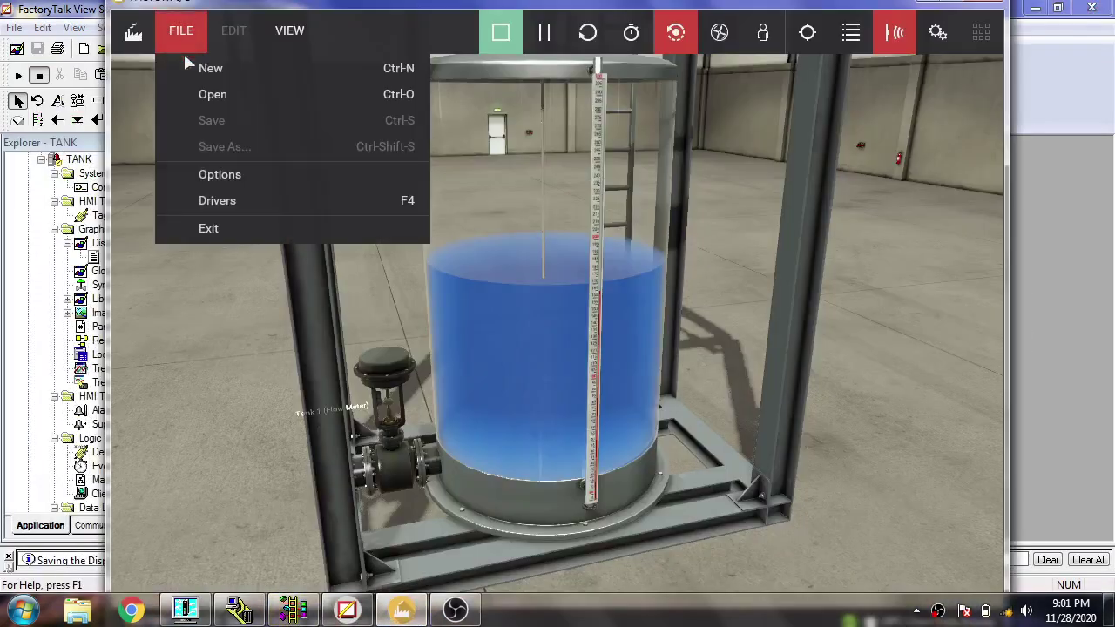
pyautogui.click(229, 201)
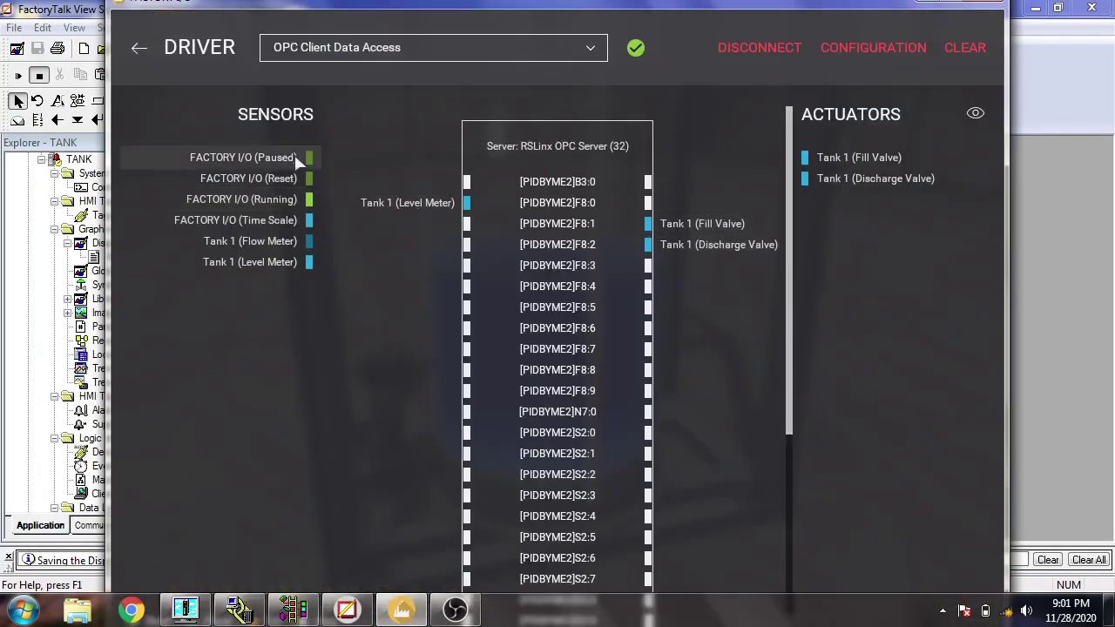
pyautogui.click(137, 50)
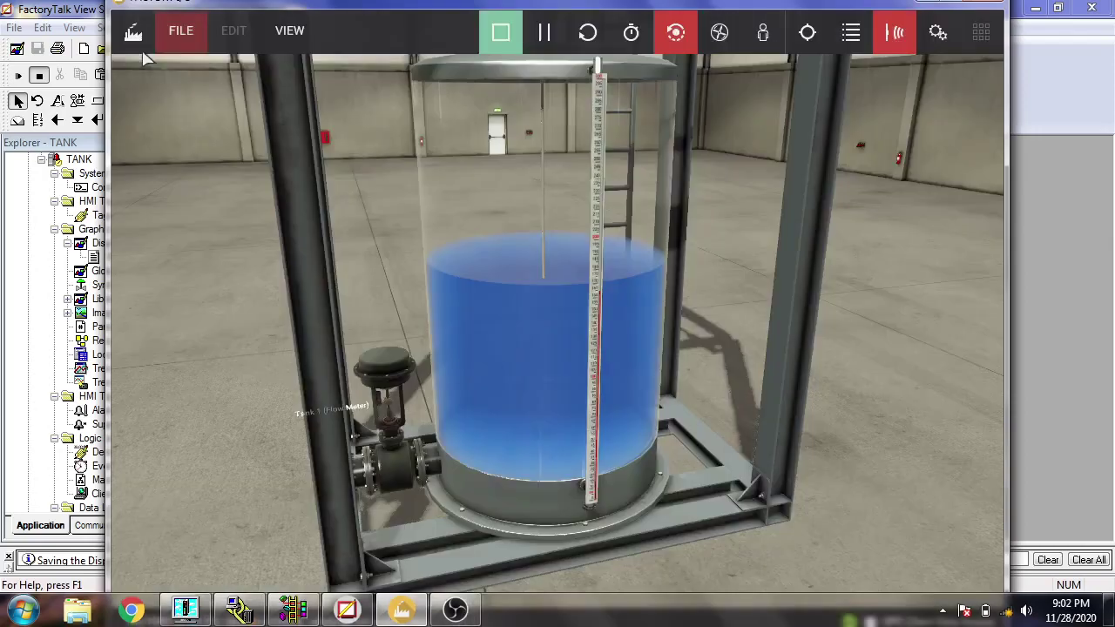
# Step: Return to the Main display and select the SETPOINT, KP, TI, TD and ERROR DISPLAY labels
pyautogui.click(927, 6)
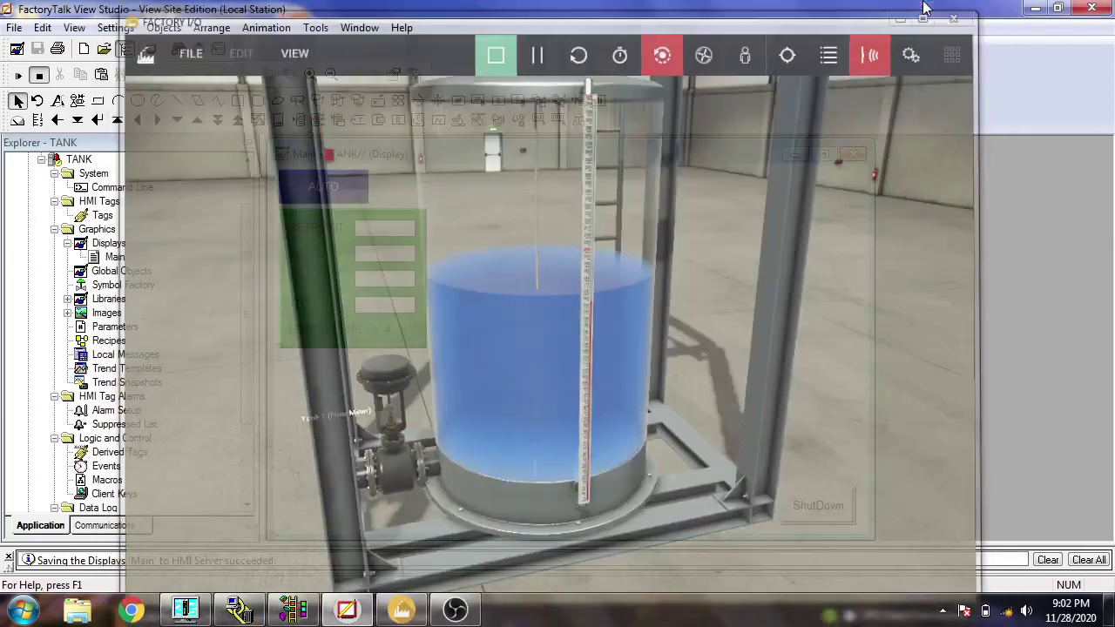
pyautogui.click(335, 227)
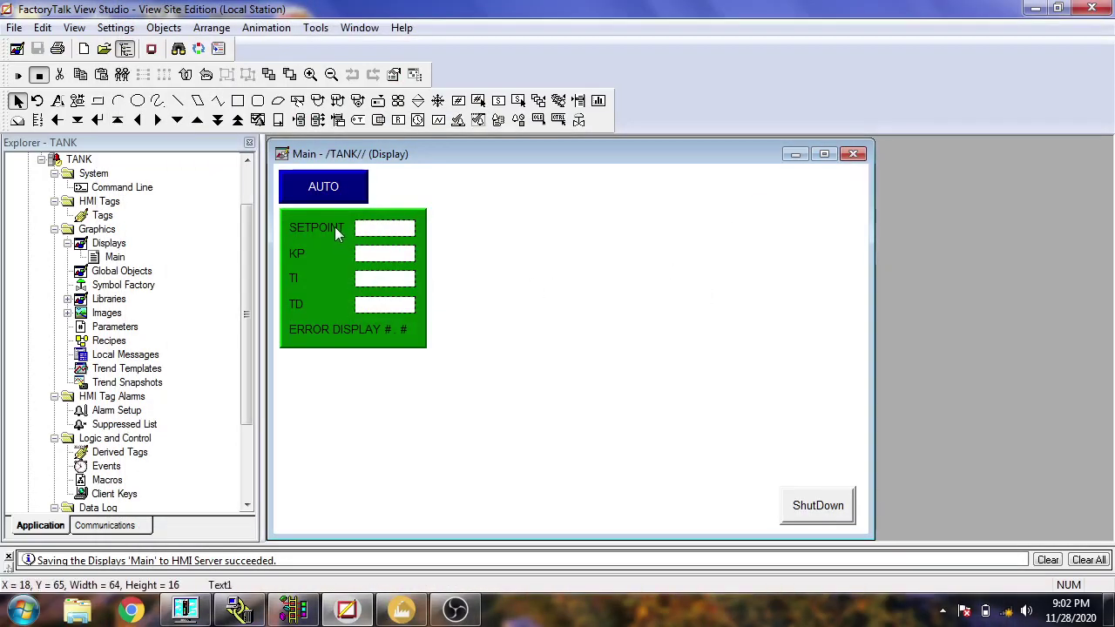
pyautogui.click(295, 253)
pyautogui.click(294, 277)
pyautogui.click(292, 303)
pyautogui.click(302, 329)
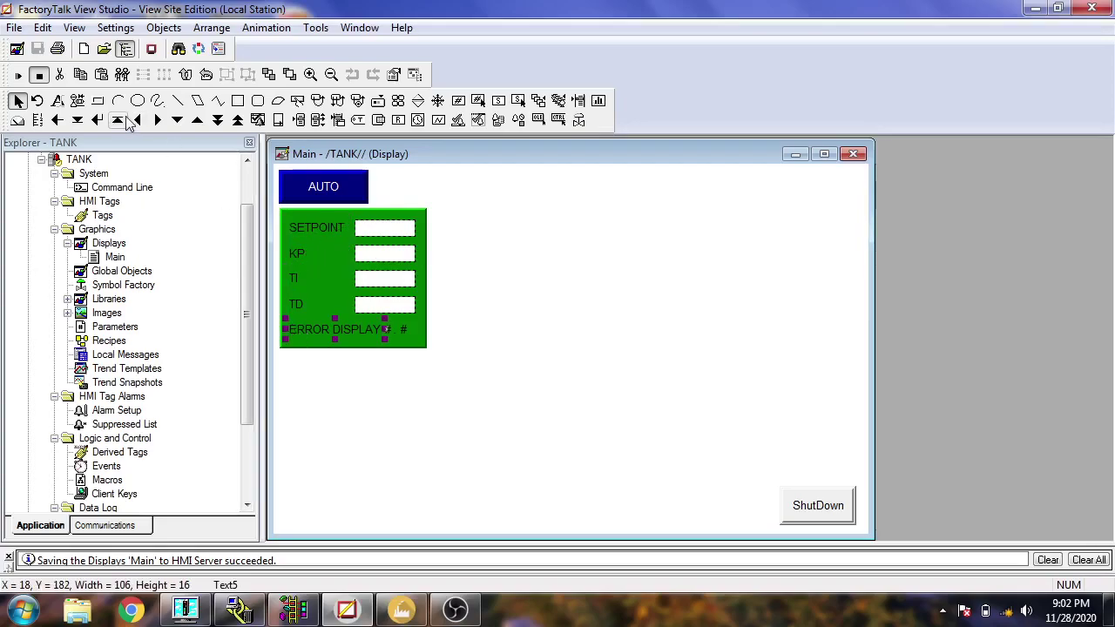
# Step: Add a trial OFF text label with a black background below the panel, then delete it
pyautogui.click(58, 101)
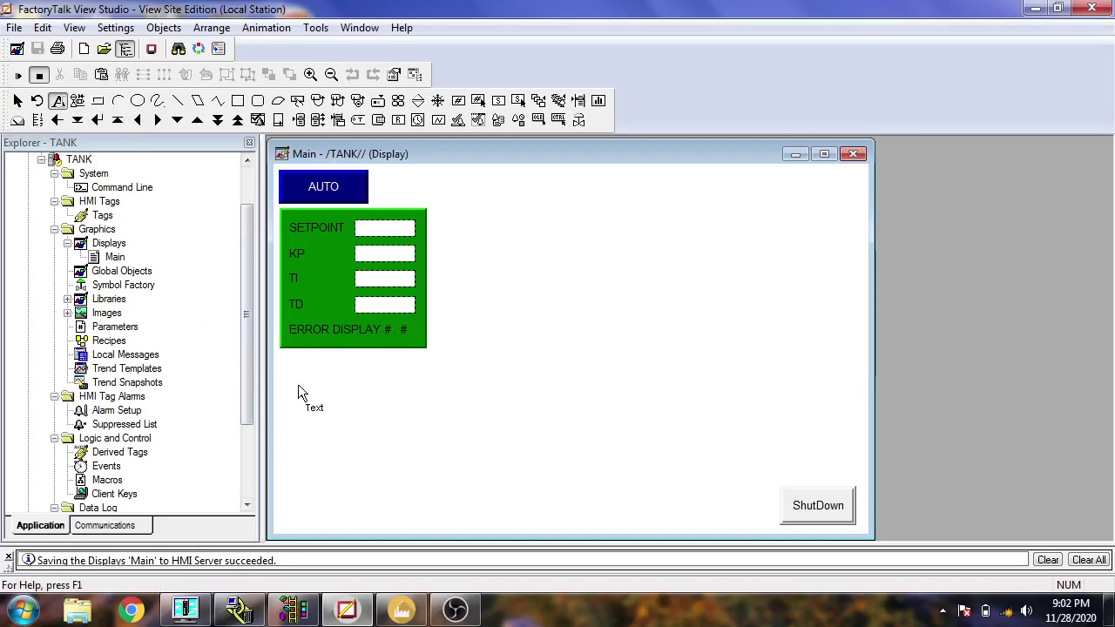
pyautogui.click(367, 411)
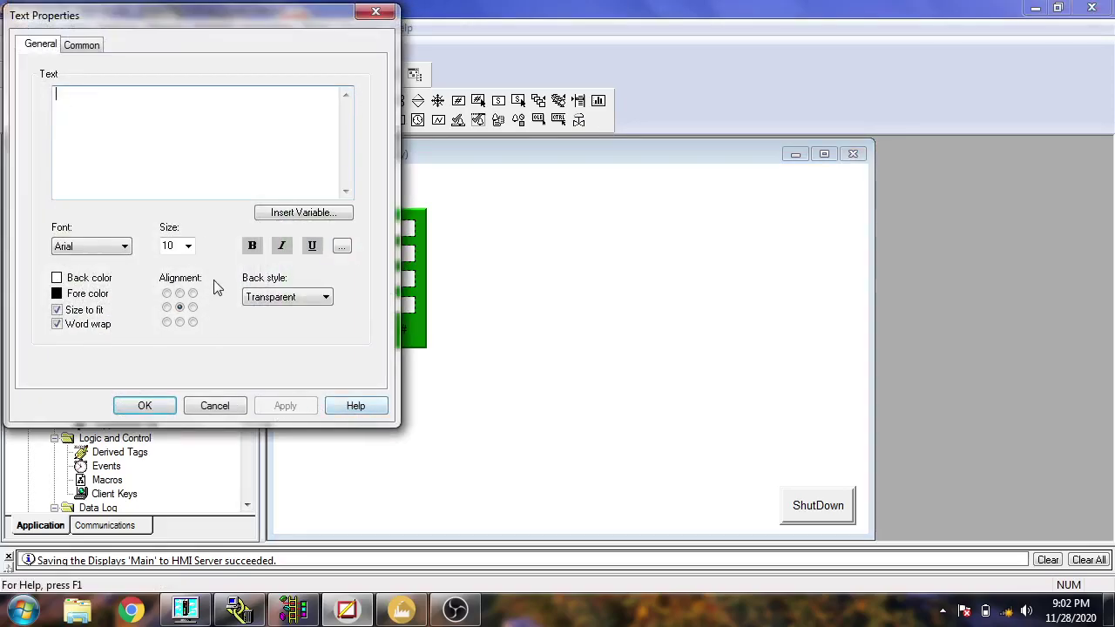
pyautogui.write('OFF')
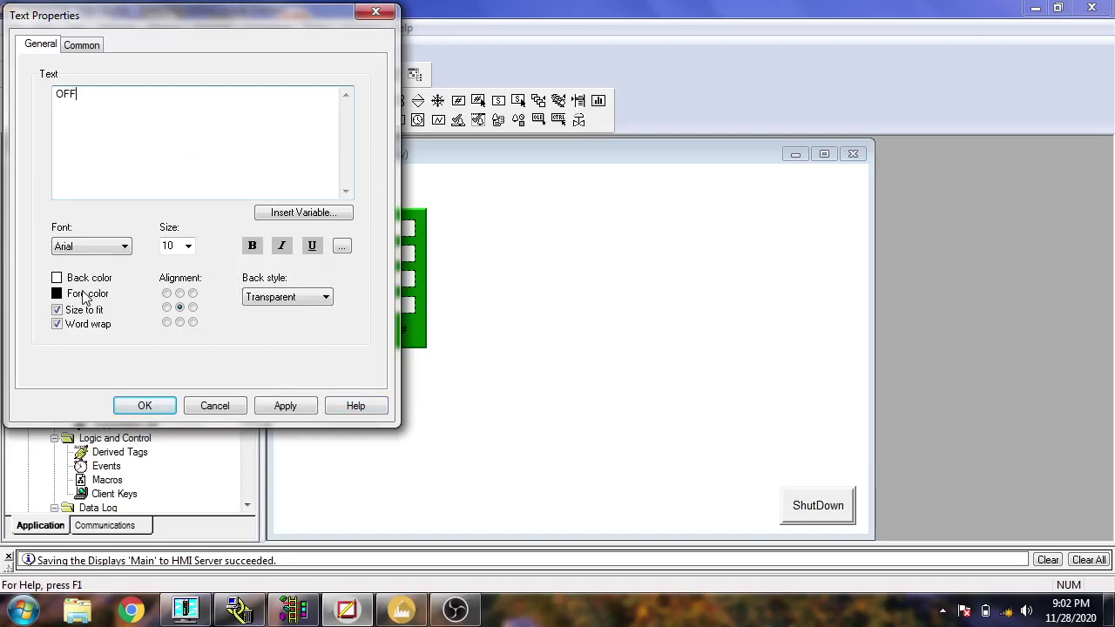
pyautogui.click(58, 280)
pyautogui.click(146, 294)
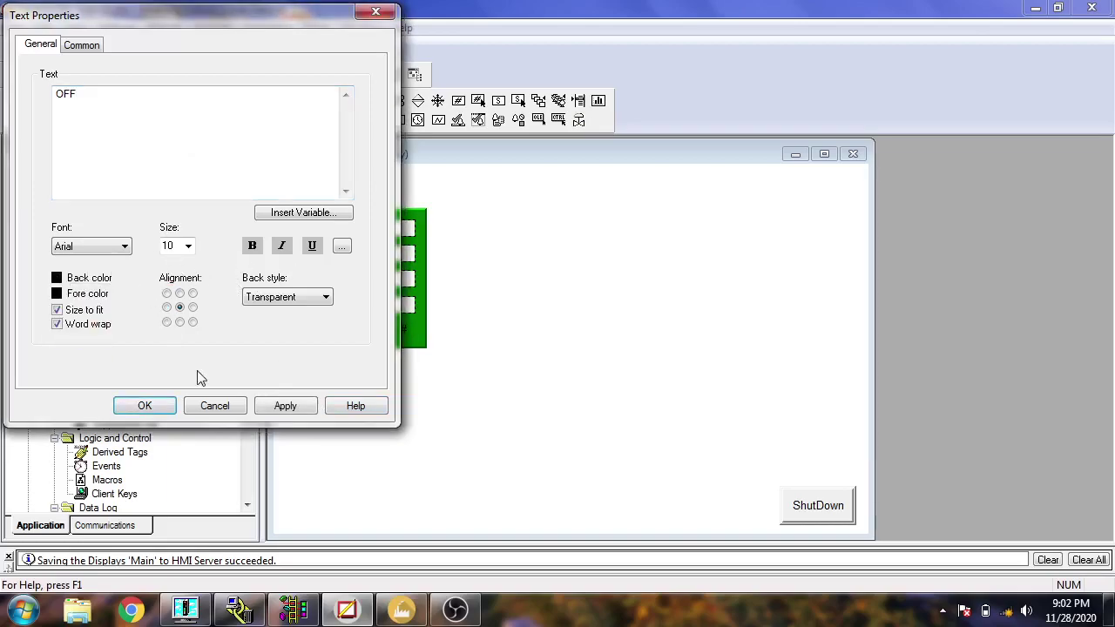
pyautogui.click(271, 408)
pyautogui.click(148, 408)
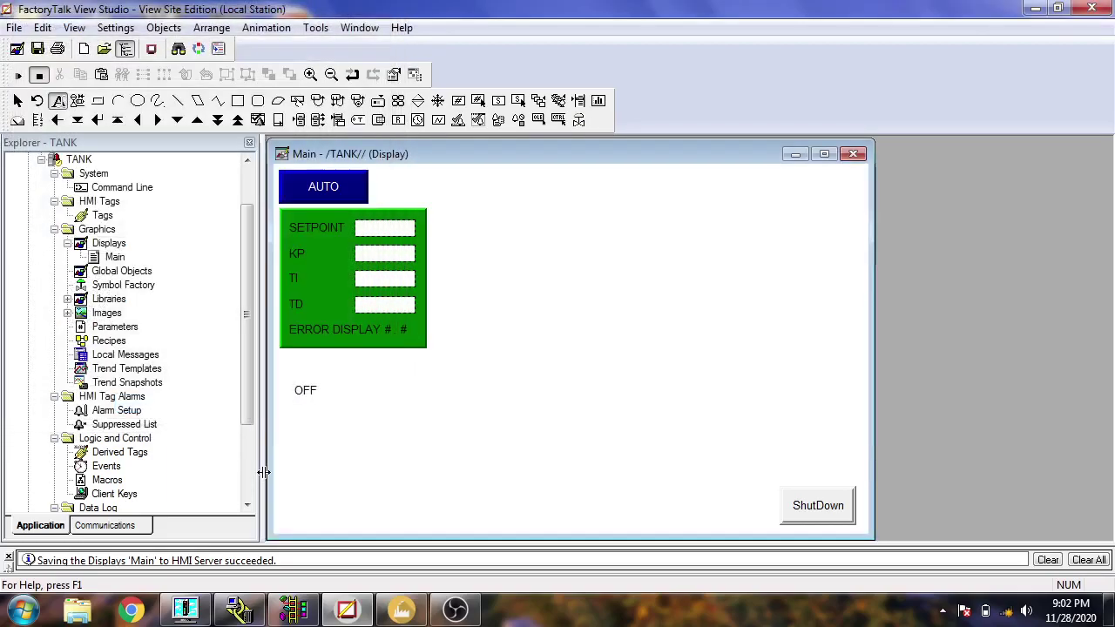
pyautogui.rightClick(302, 396)
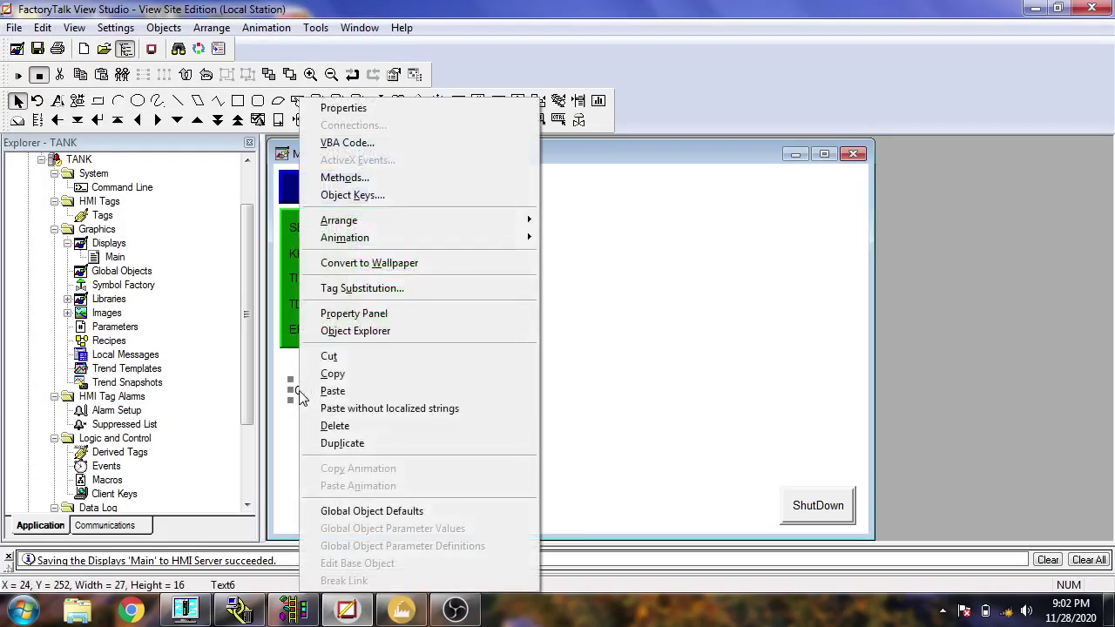
pyautogui.click(377, 426)
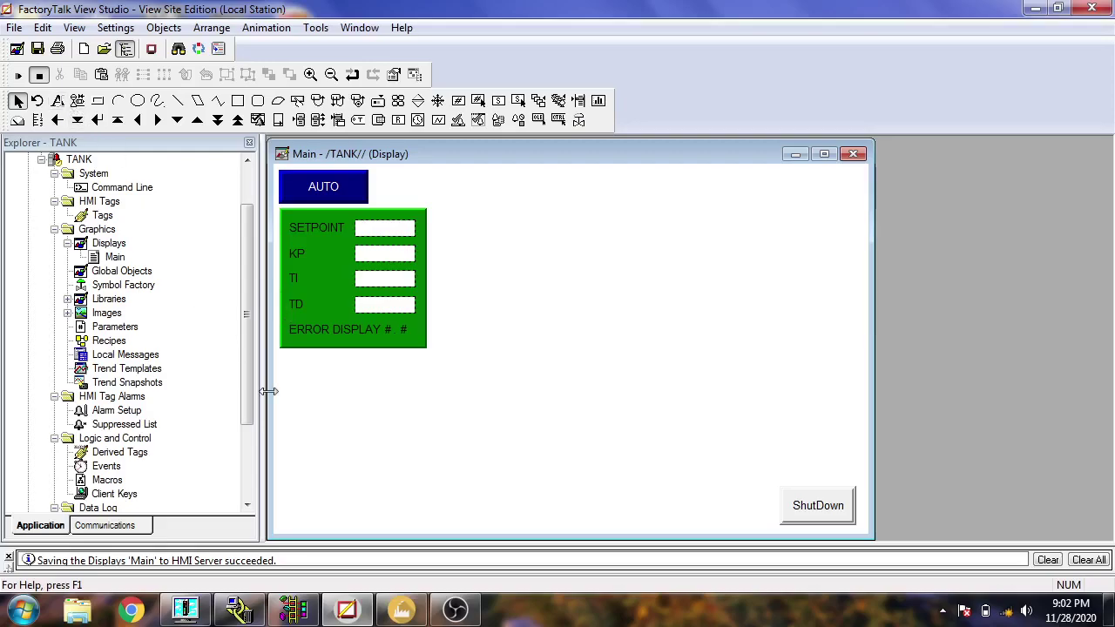
pyautogui.click(397, 331)
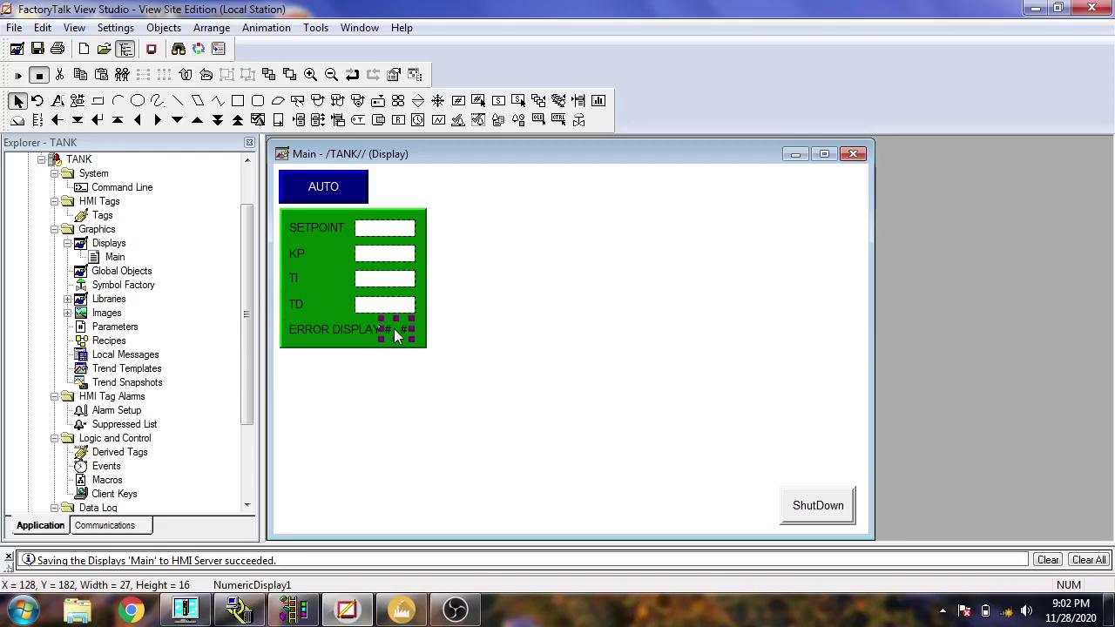
pyautogui.doubleClick(398, 330)
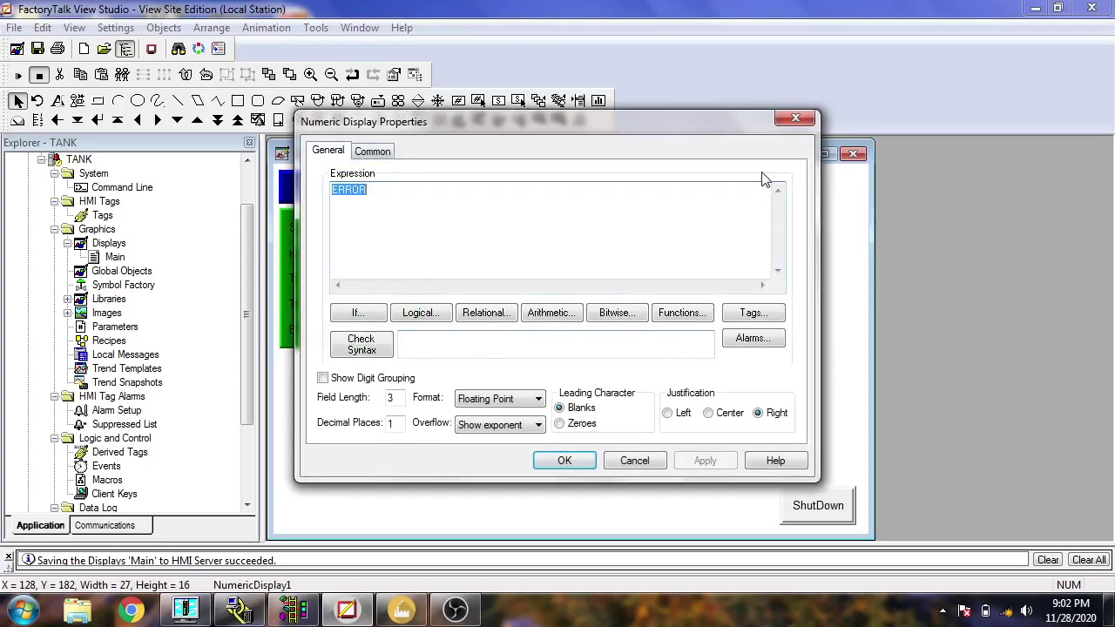
pyautogui.click(803, 124)
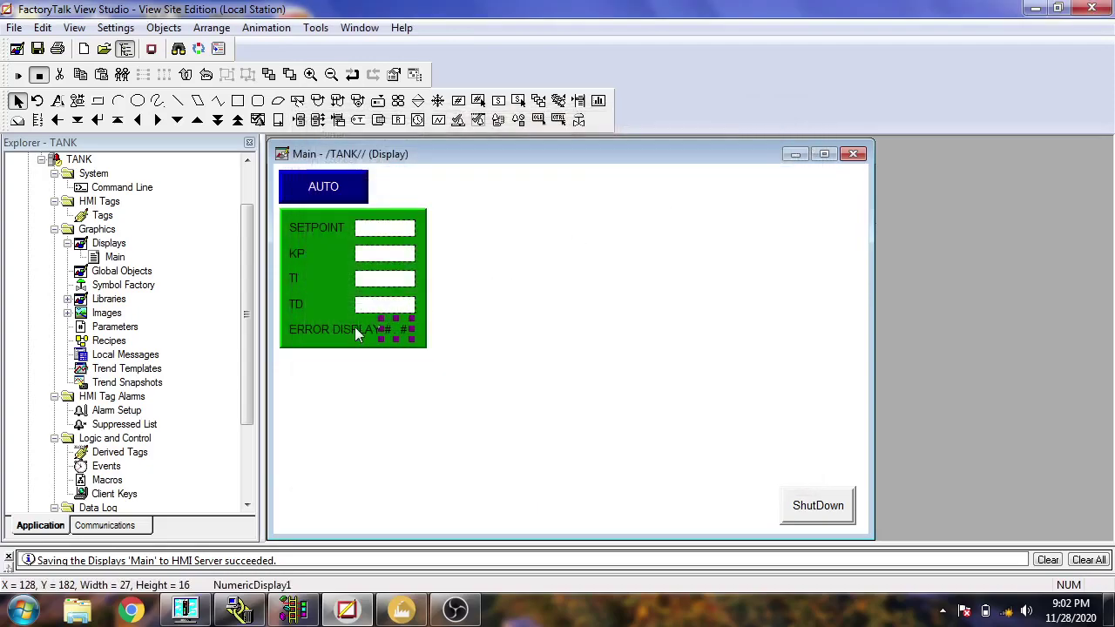
pyautogui.doubleClick(384, 252)
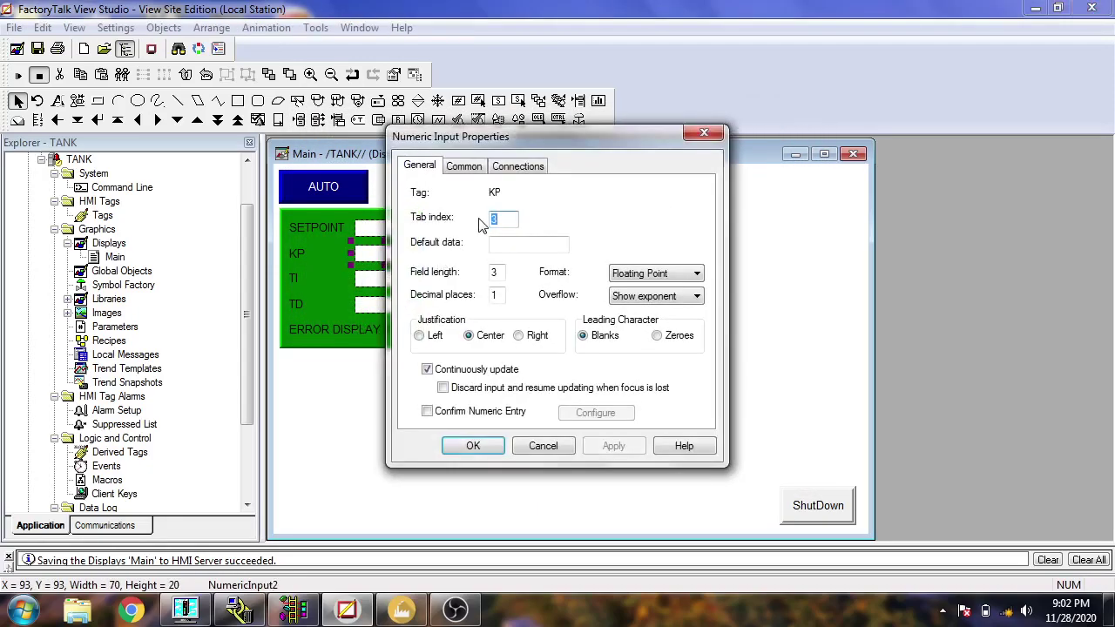
pyautogui.click(526, 166)
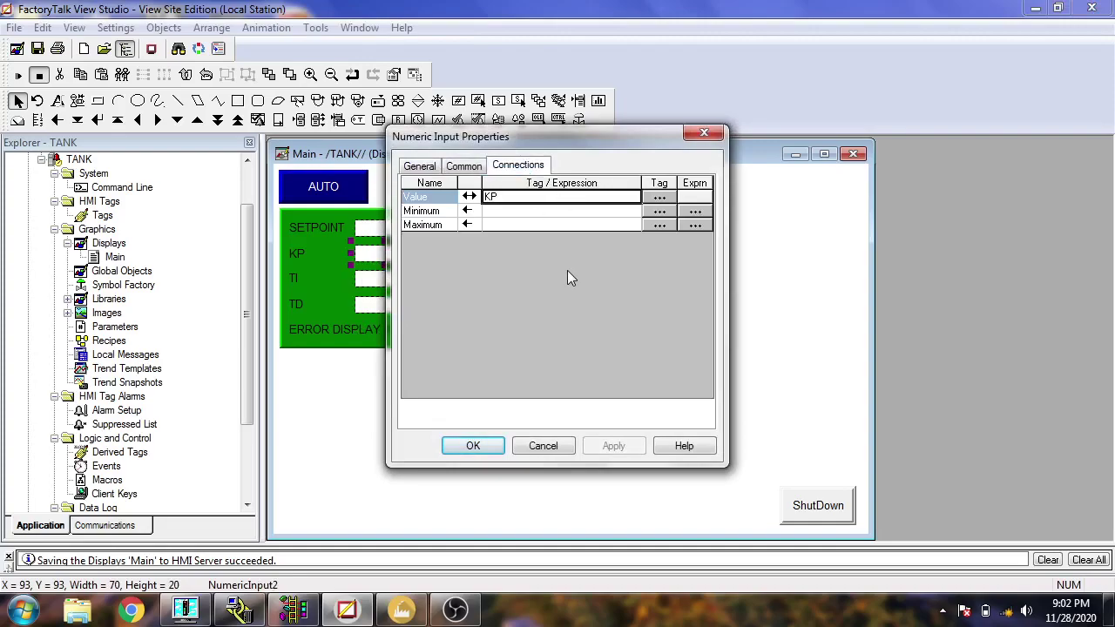
pyautogui.click(660, 211)
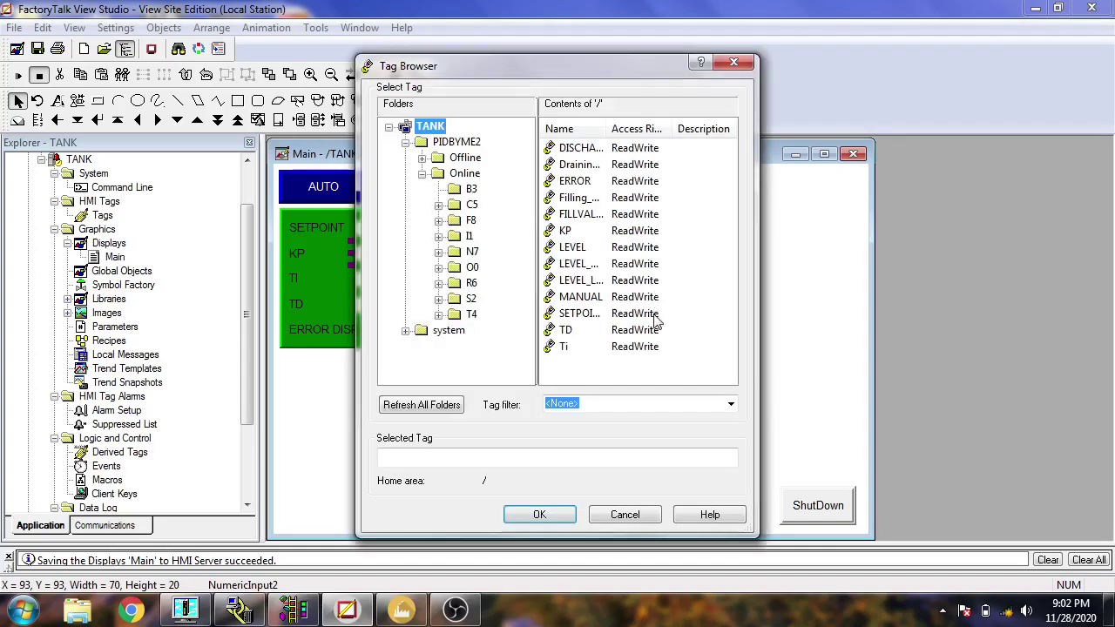
pyautogui.click(565, 514)
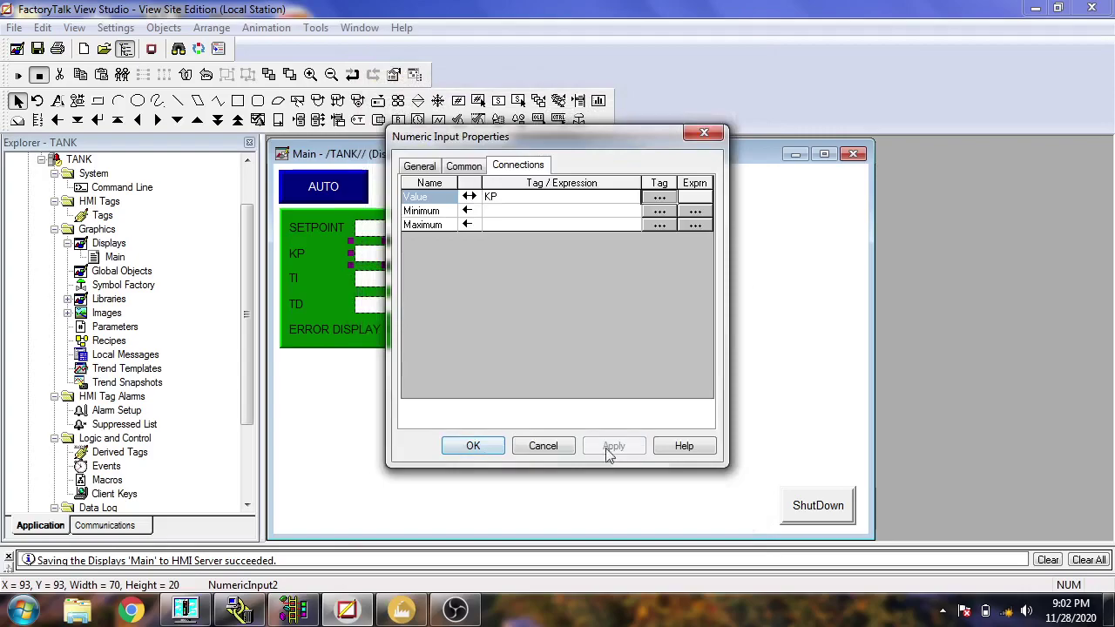
pyautogui.click(472, 445)
pyautogui.doubleClick(406, 278)
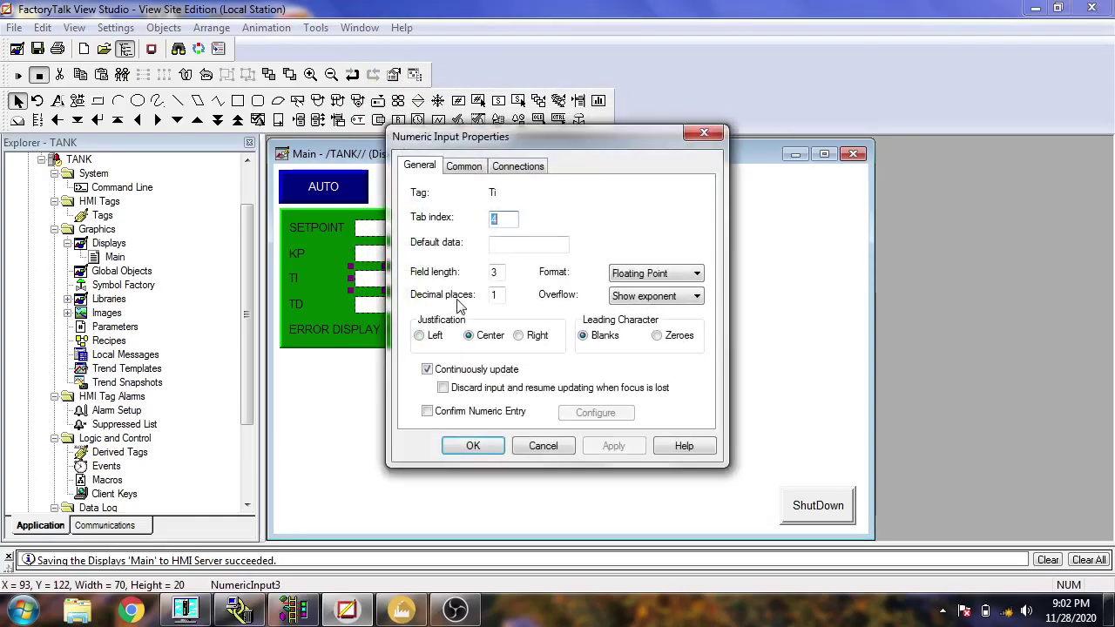
pyautogui.click(514, 167)
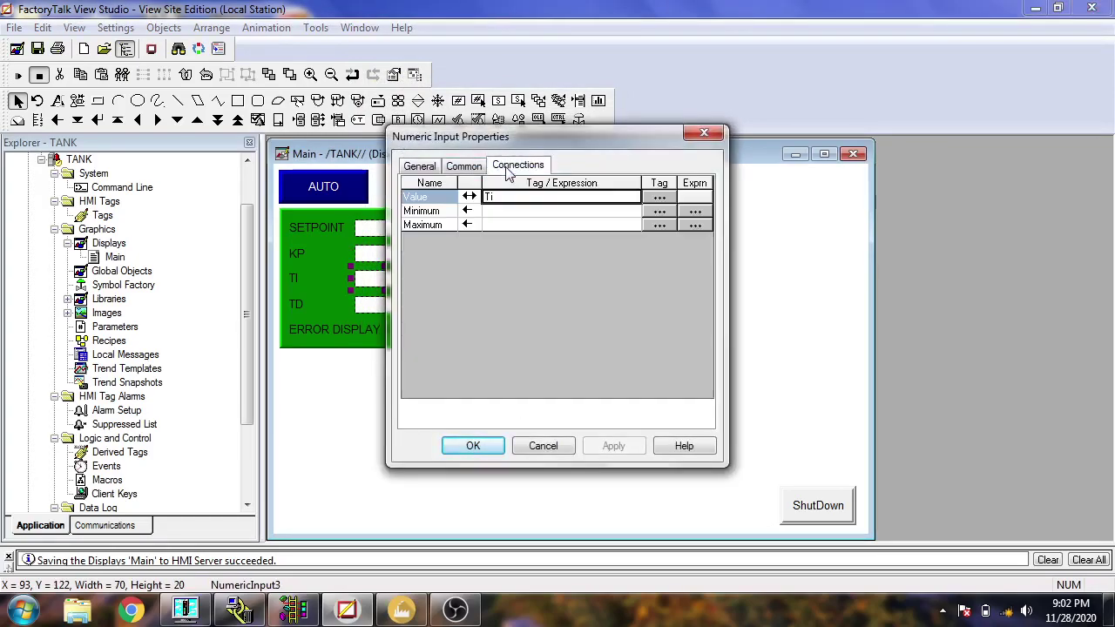
pyautogui.click(472, 445)
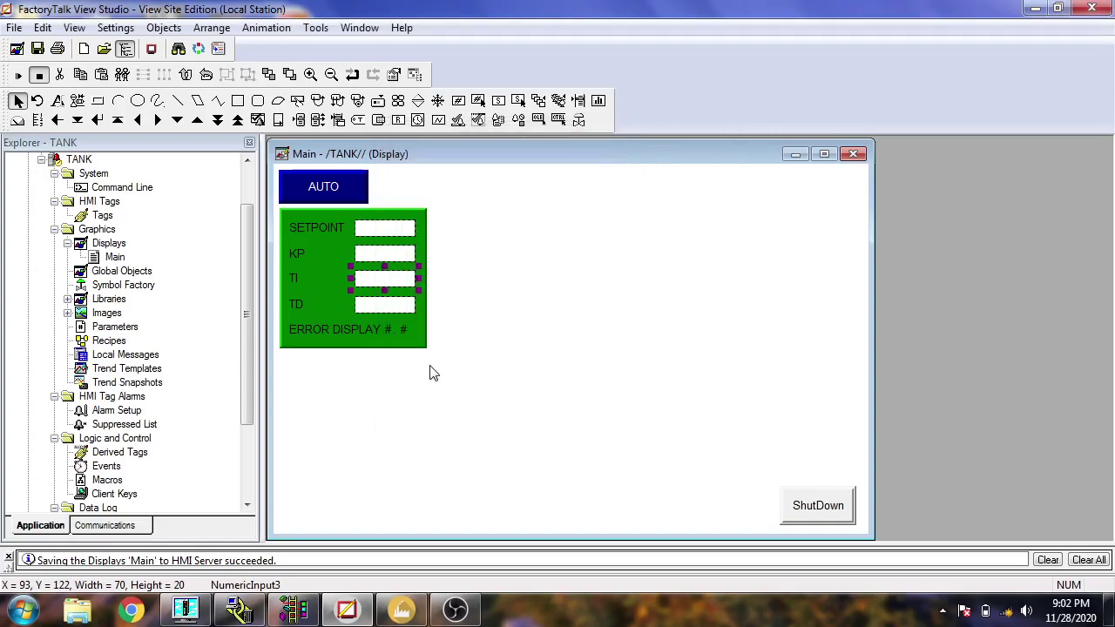
pyautogui.doubleClick(389, 312)
pyautogui.click(518, 167)
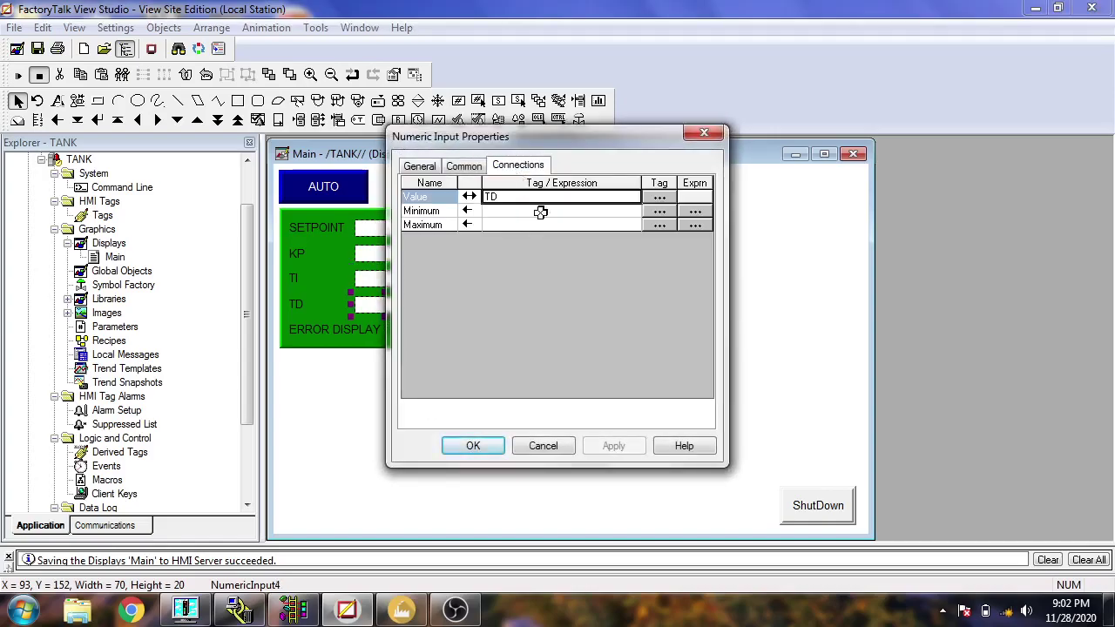
pyautogui.click(473, 445)
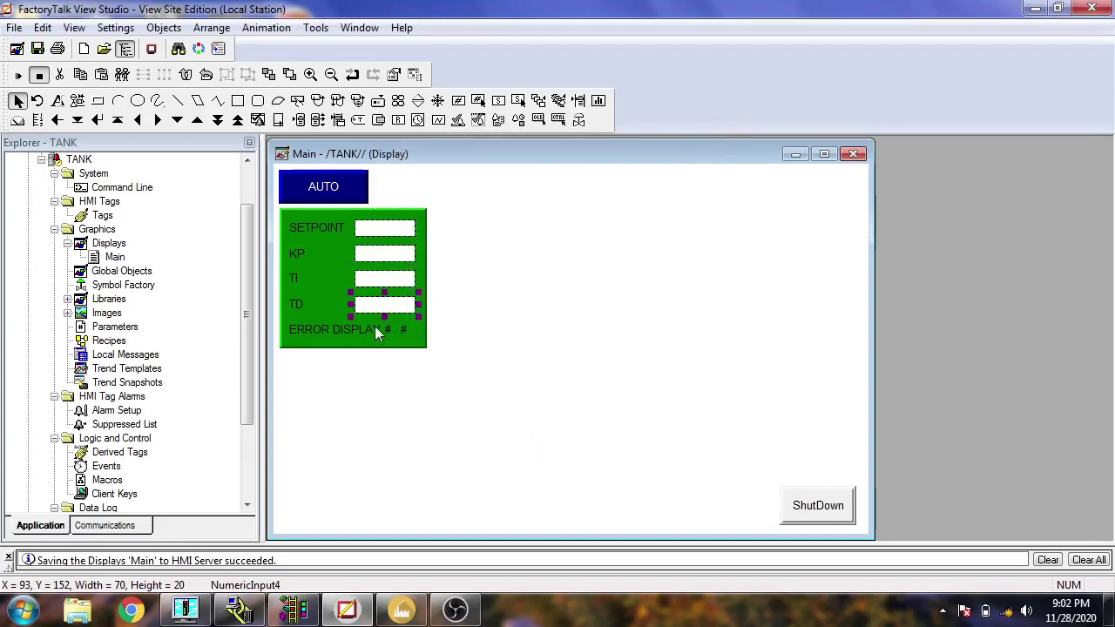
pyautogui.click(139, 284)
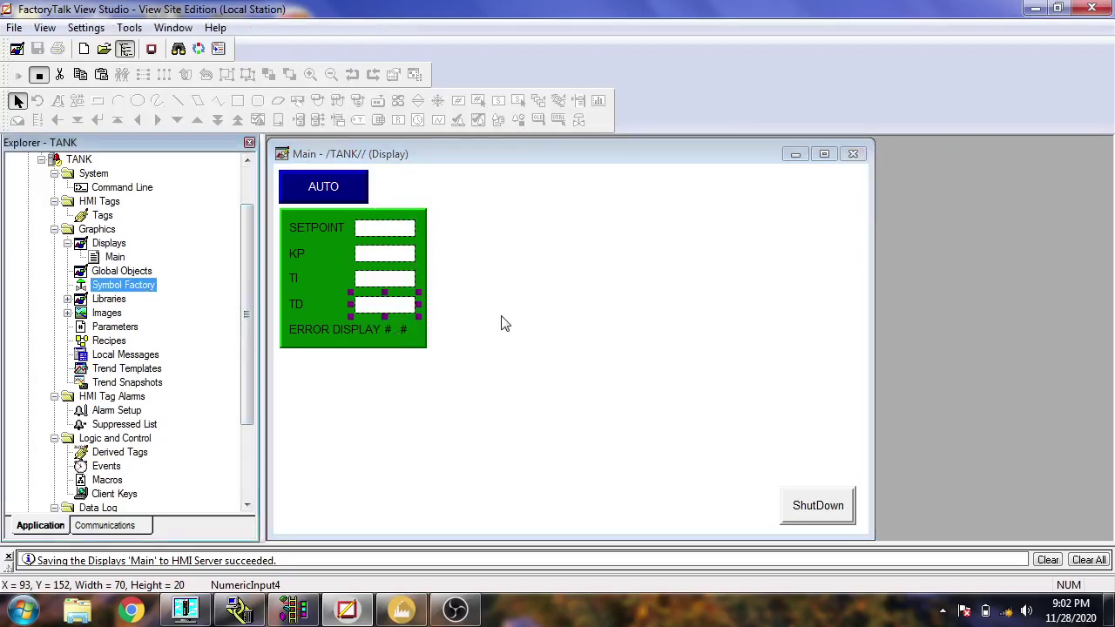
# Step: Drag the Tank 1 symbol from Symbol Factory onto the Main display and enlarge it
pyautogui.doubleClick(137, 287)
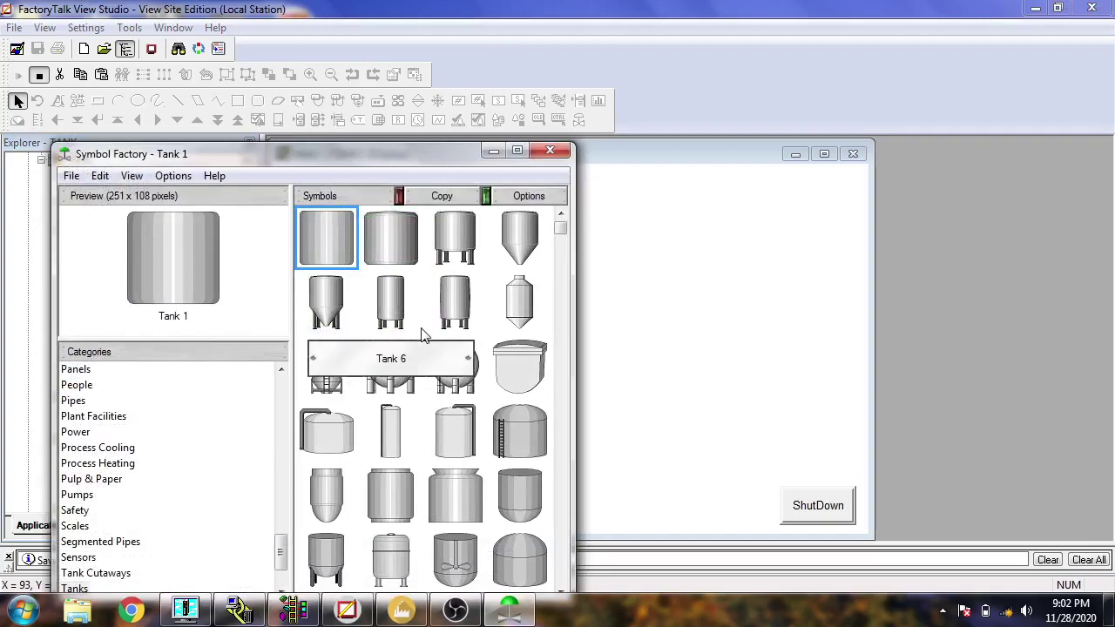
pyautogui.moveTo(330, 235); pyautogui.dragTo(623, 277)
pyautogui.click(653, 316)
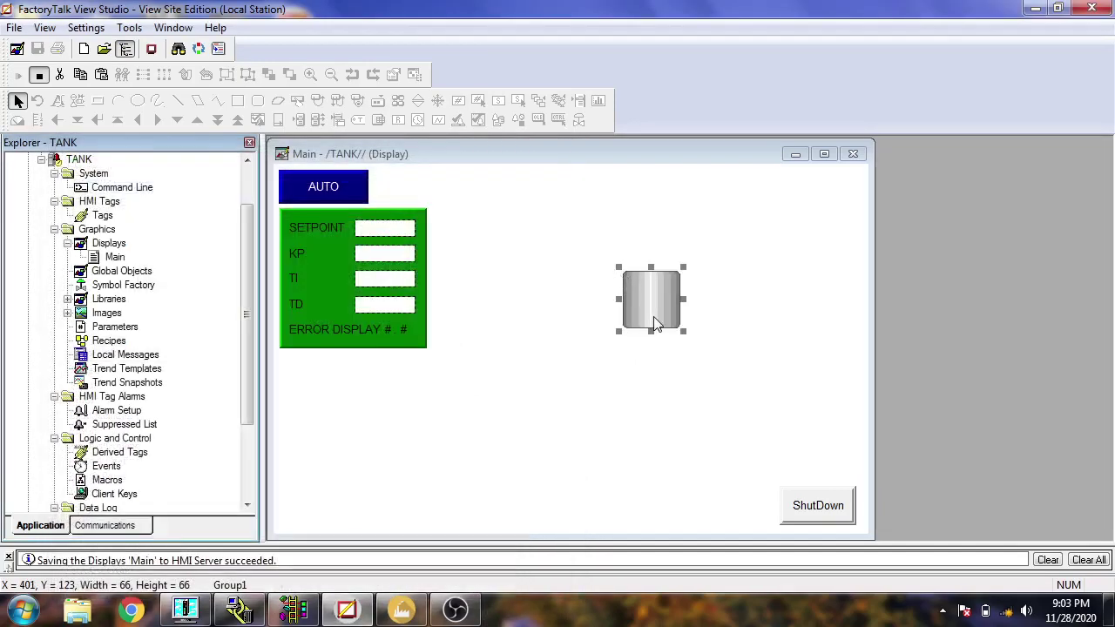
pyautogui.moveTo(653, 317); pyautogui.dragTo(784, 463)
pyautogui.click(547, 497)
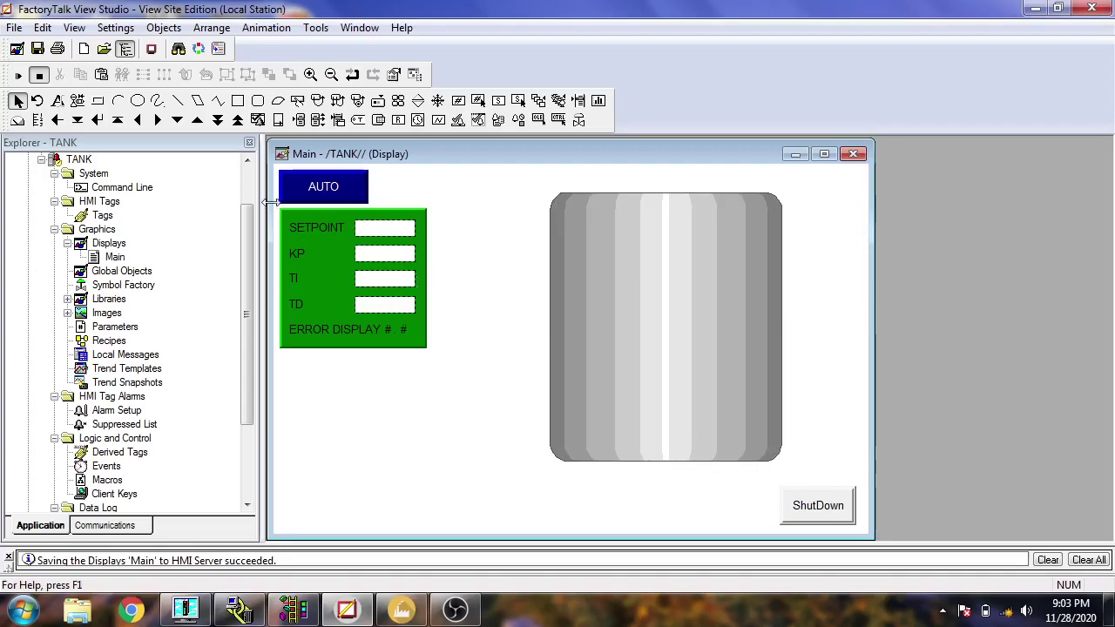
pyautogui.click(164, 27)
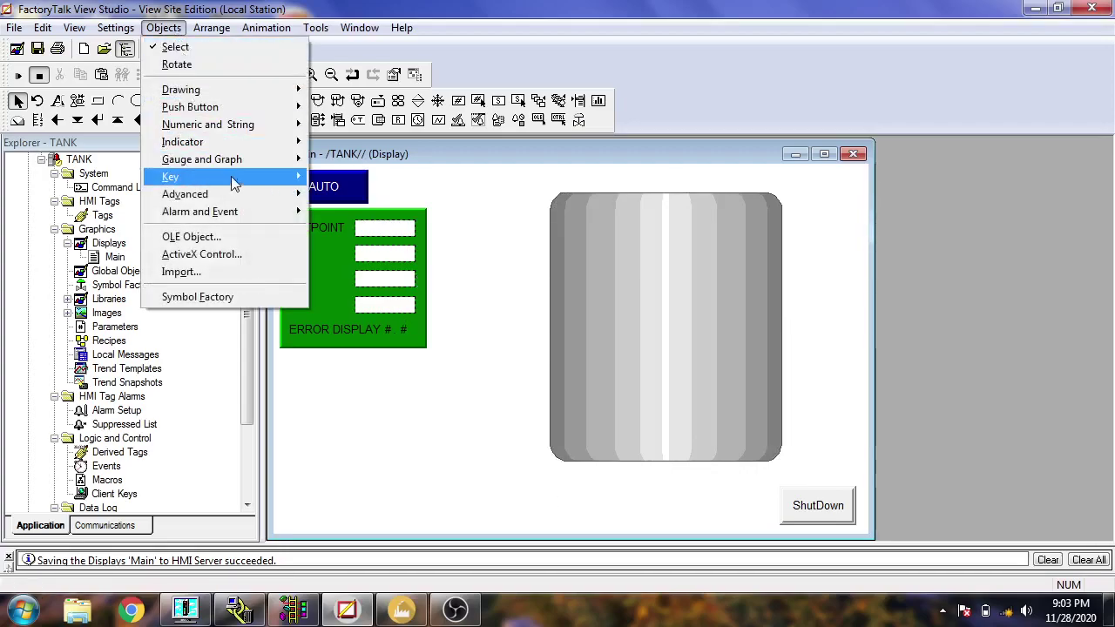
# Step: Draw a bar graph inside the tank with a white background and light blue fill
pyautogui.moveTo(265, 169)
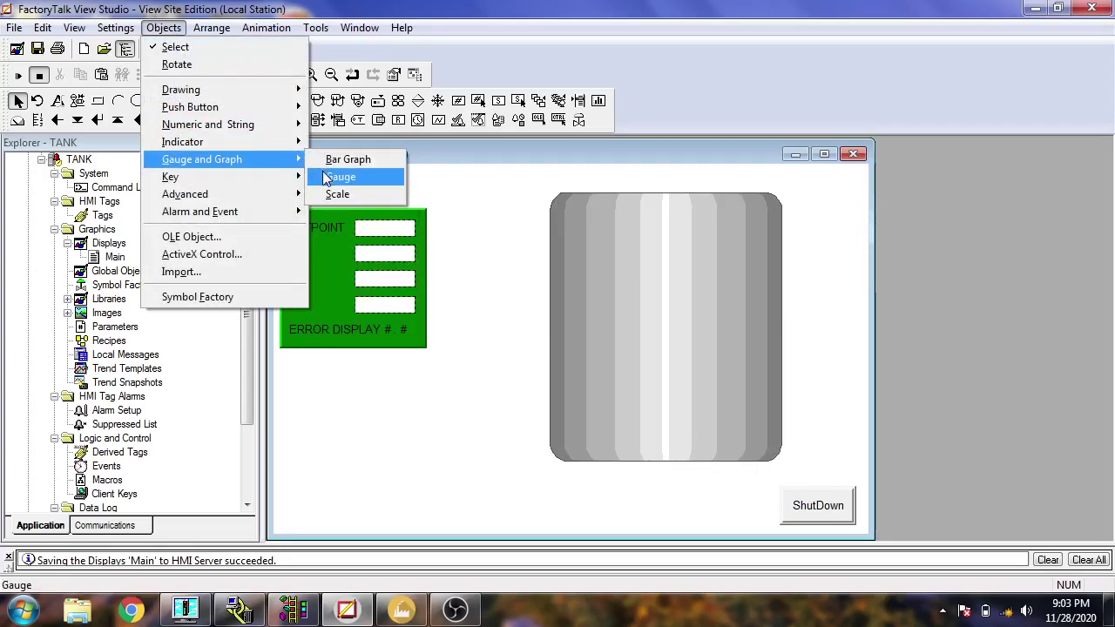
pyautogui.click(364, 162)
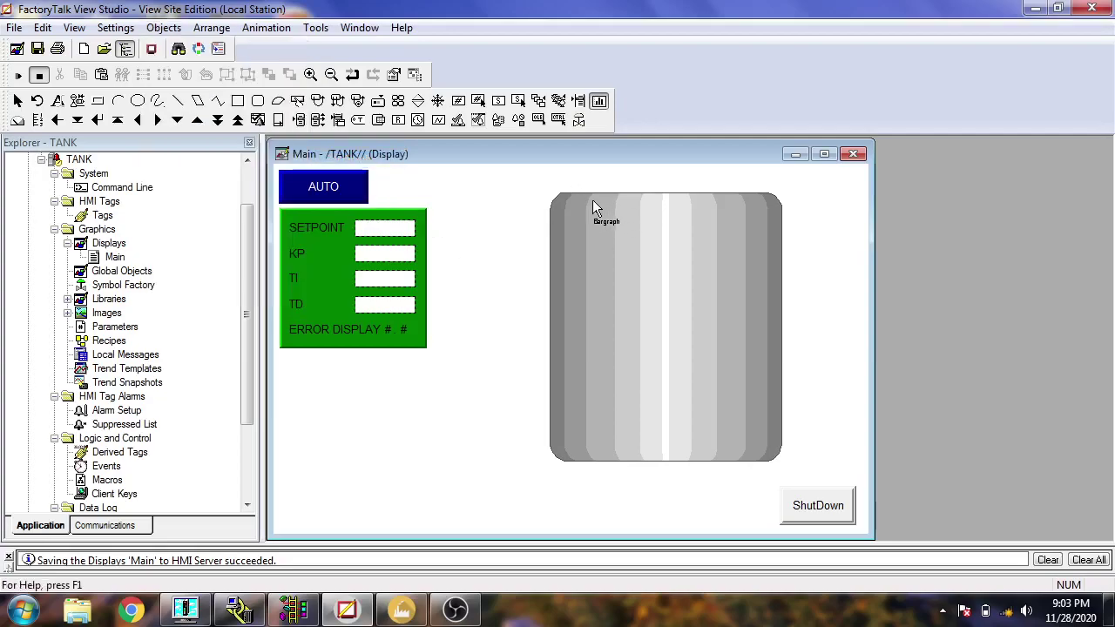
pyautogui.moveTo(592, 199); pyautogui.dragTo(750, 455)
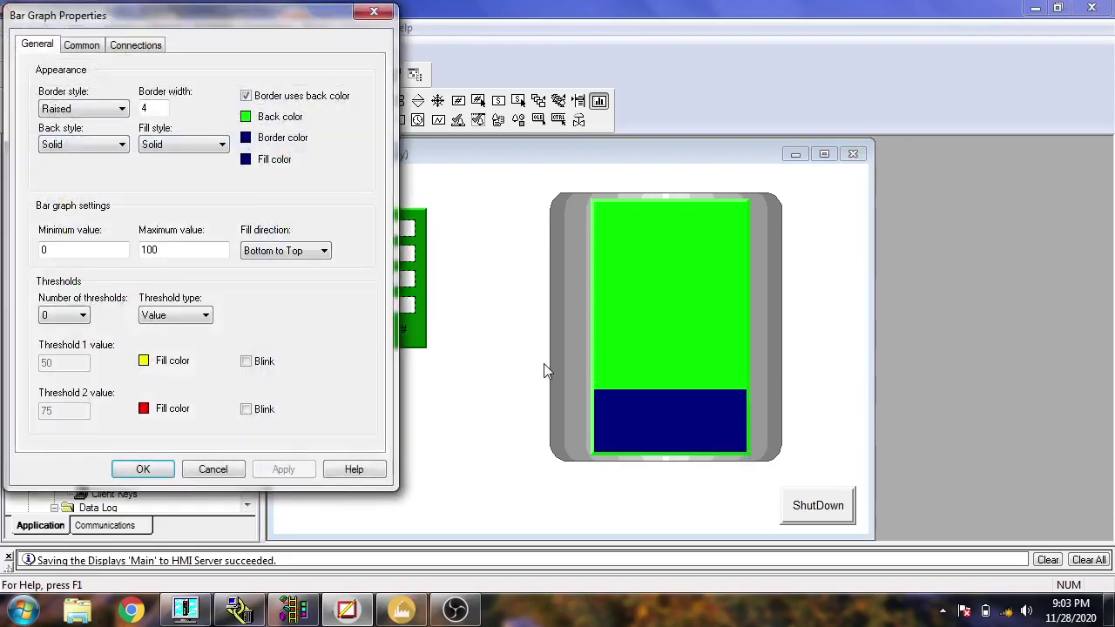
pyautogui.click(251, 119)
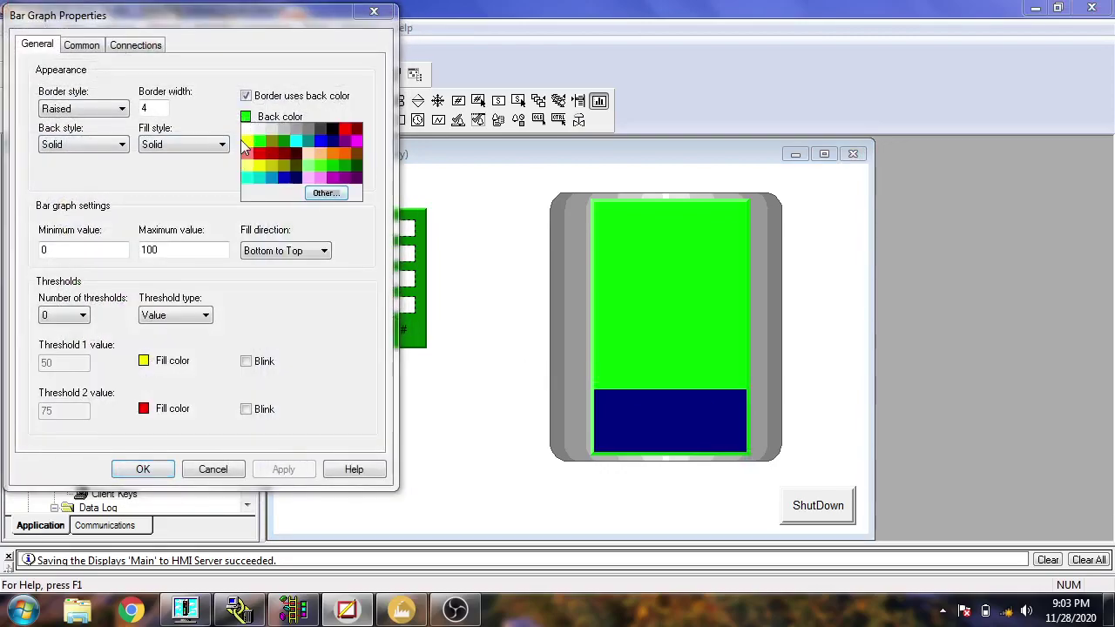
pyautogui.click(249, 142)
pyautogui.click(284, 470)
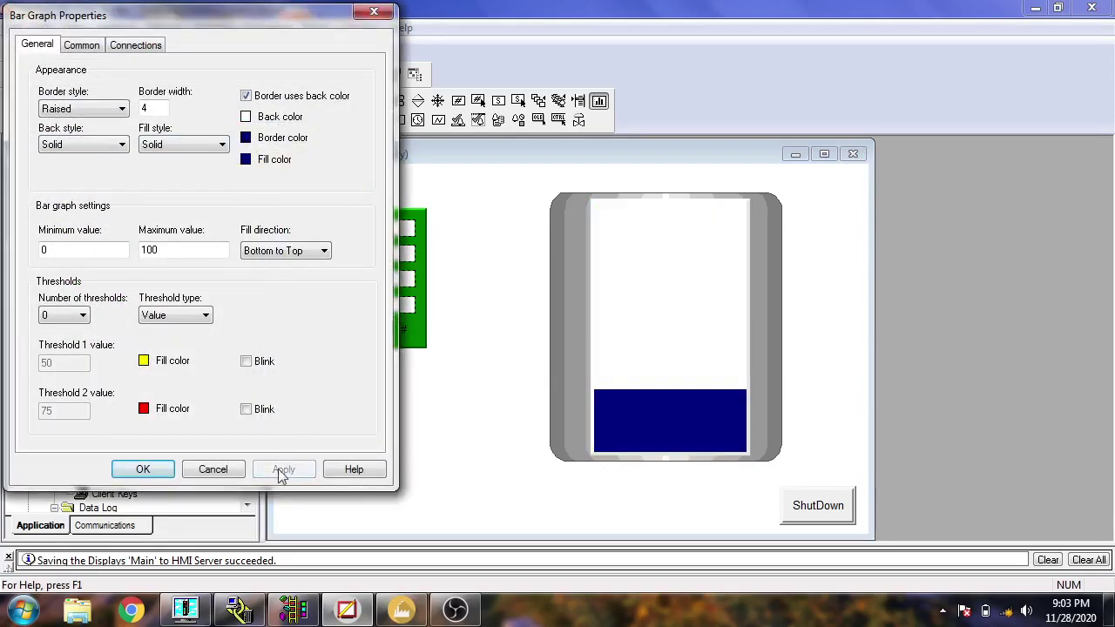
pyautogui.click(246, 160)
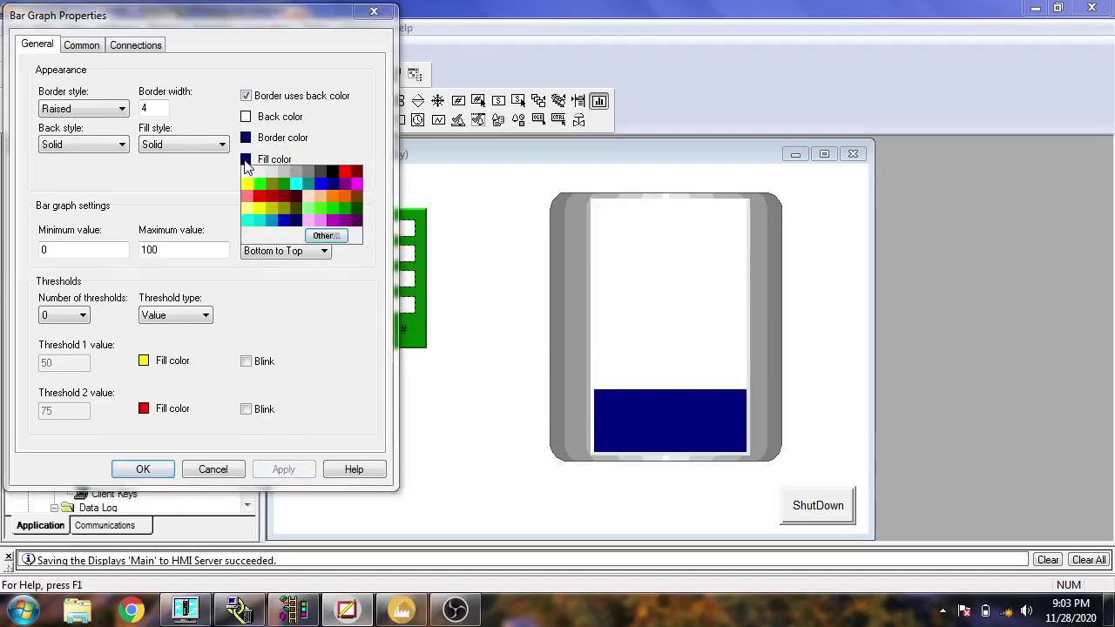
pyautogui.click(277, 220)
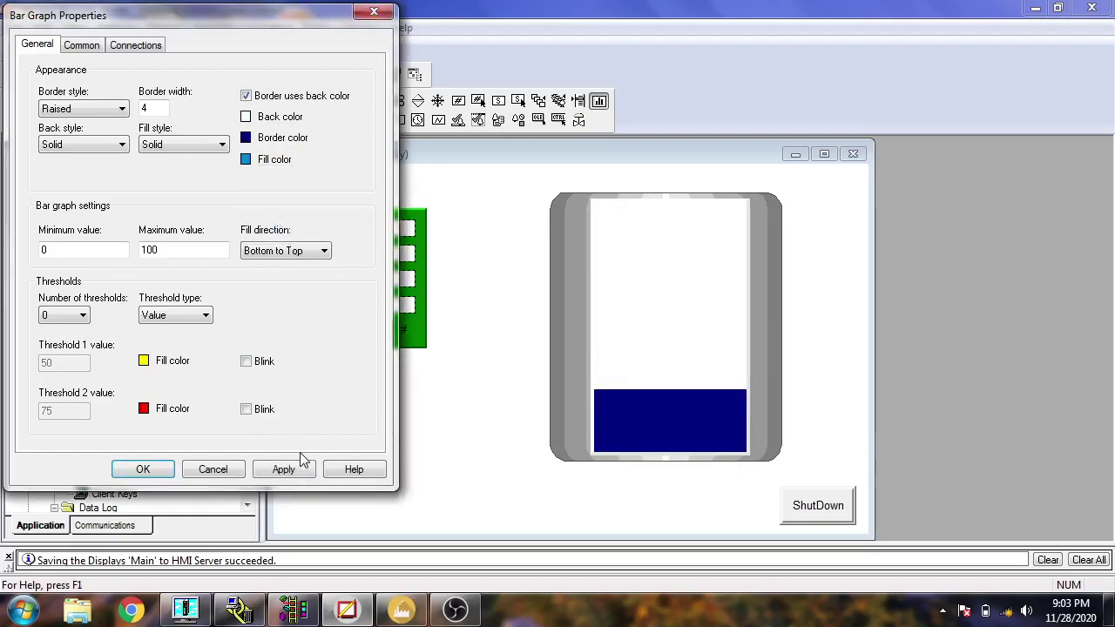
pyautogui.click(295, 468)
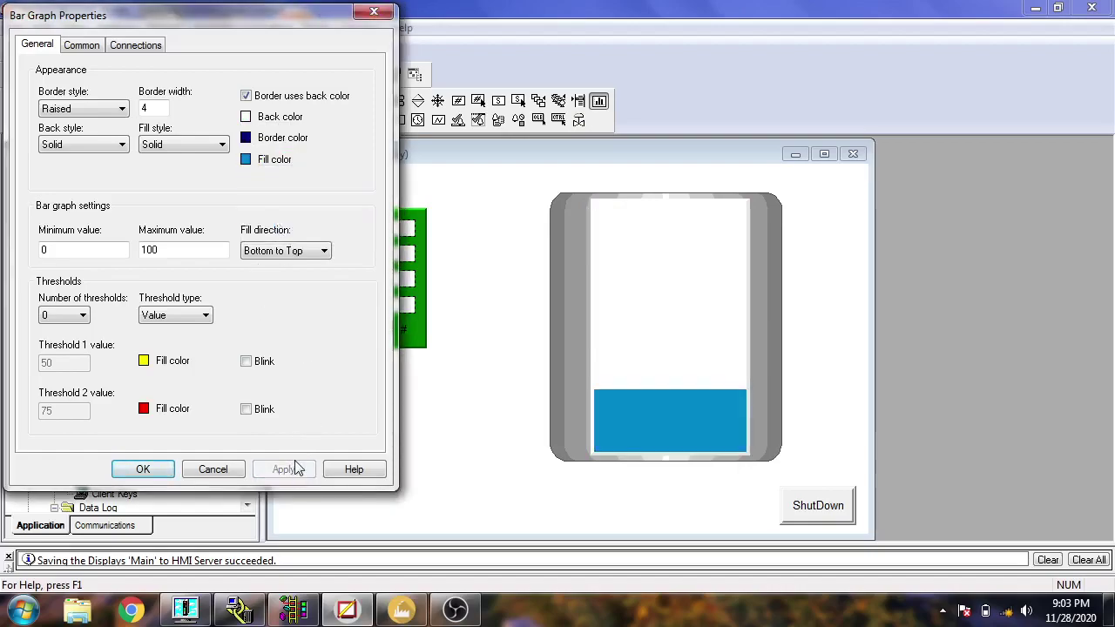
# Step: Set the bar graph's threshold type to Percentage and its maximum to 10
pyautogui.click(173, 312)
pyautogui.click(174, 344)
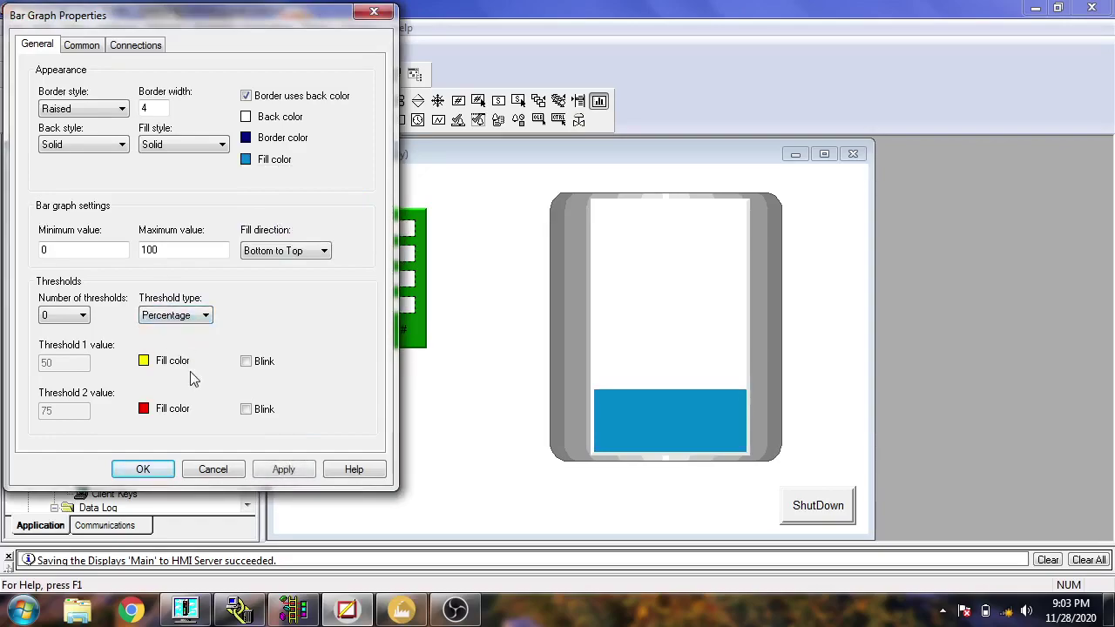
pyautogui.click(190, 248)
pyautogui.click(282, 469)
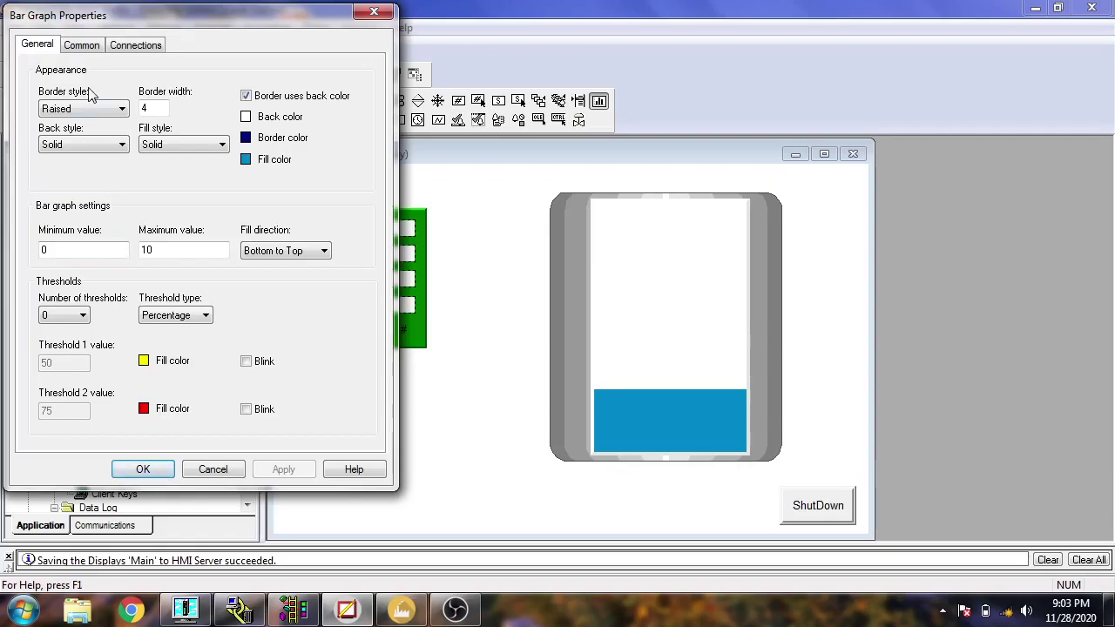
# Step: Connect the bar graph's value to the LEVEL tag and accept the properties
pyautogui.click(83, 48)
pyautogui.click(135, 48)
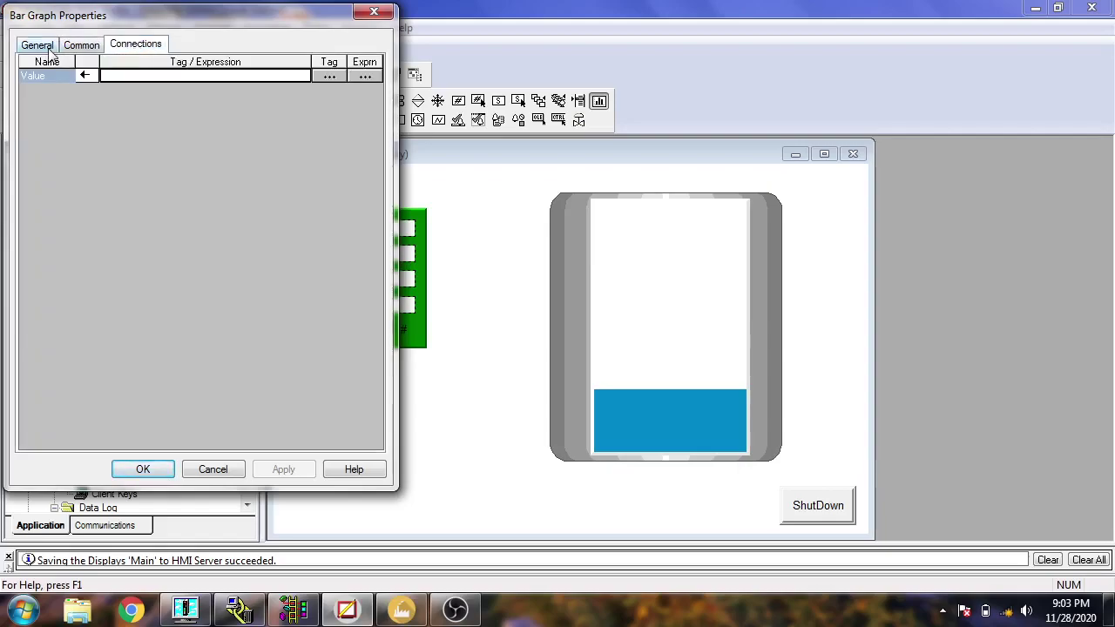
pyautogui.click(48, 48)
pyautogui.click(131, 46)
pyautogui.click(329, 77)
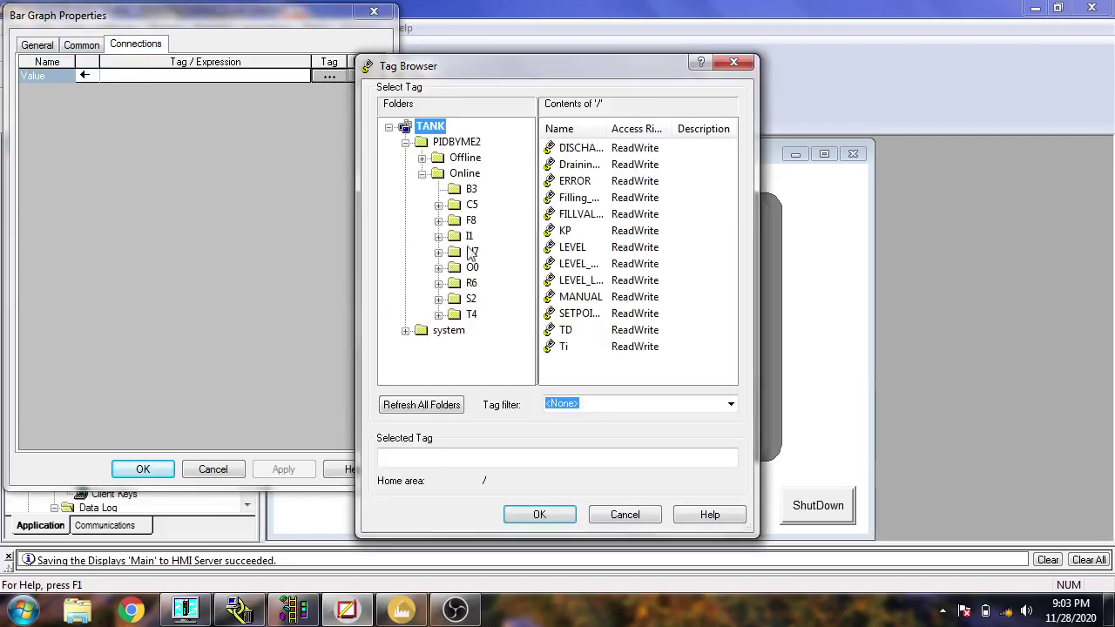
pyautogui.moveTo(607, 129); pyautogui.dragTo(649, 131)
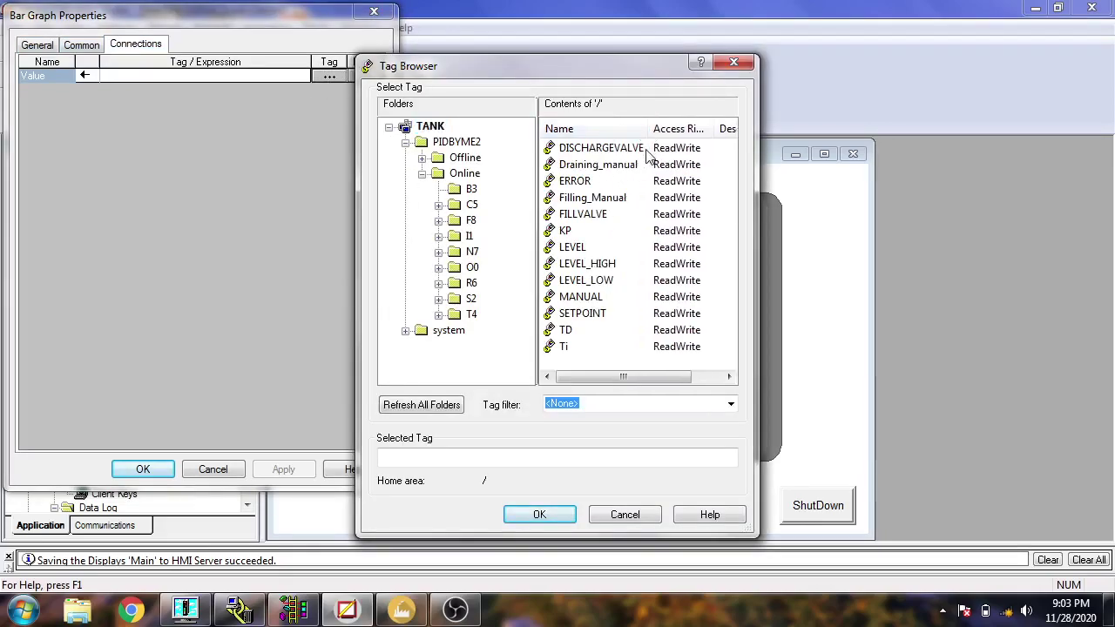
pyautogui.click(582, 248)
pyautogui.click(555, 515)
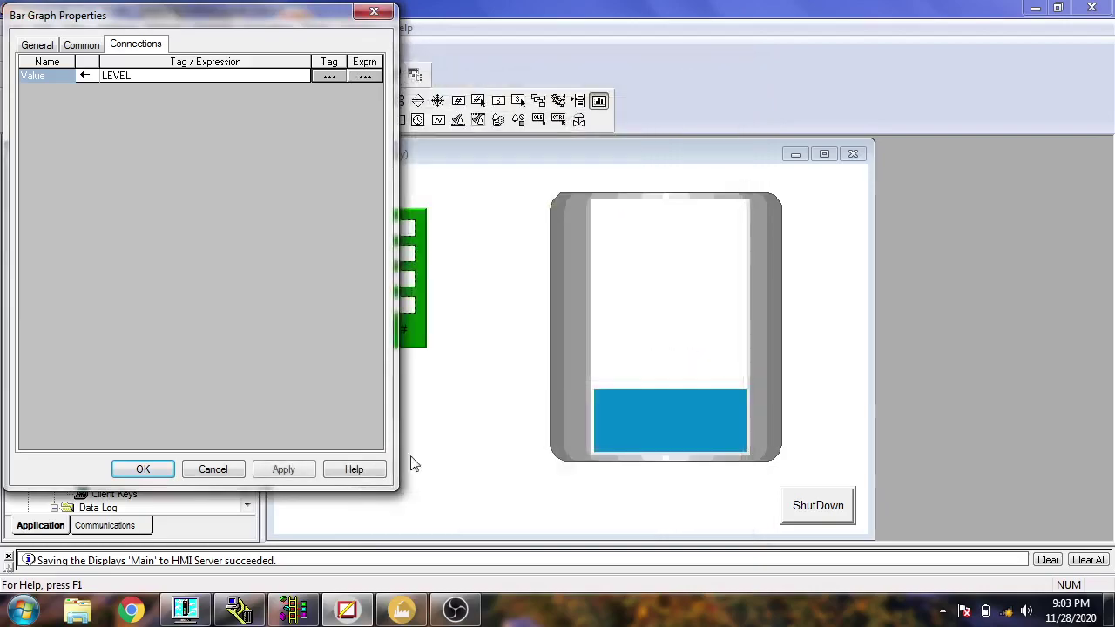
pyautogui.click(285, 470)
pyautogui.click(39, 45)
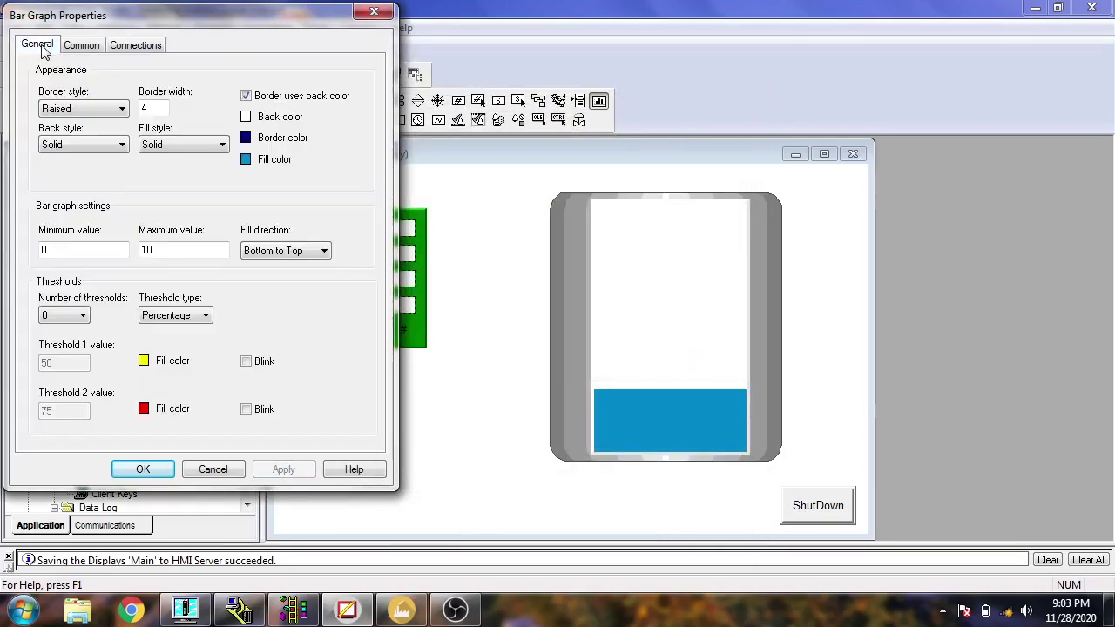
pyautogui.click(144, 468)
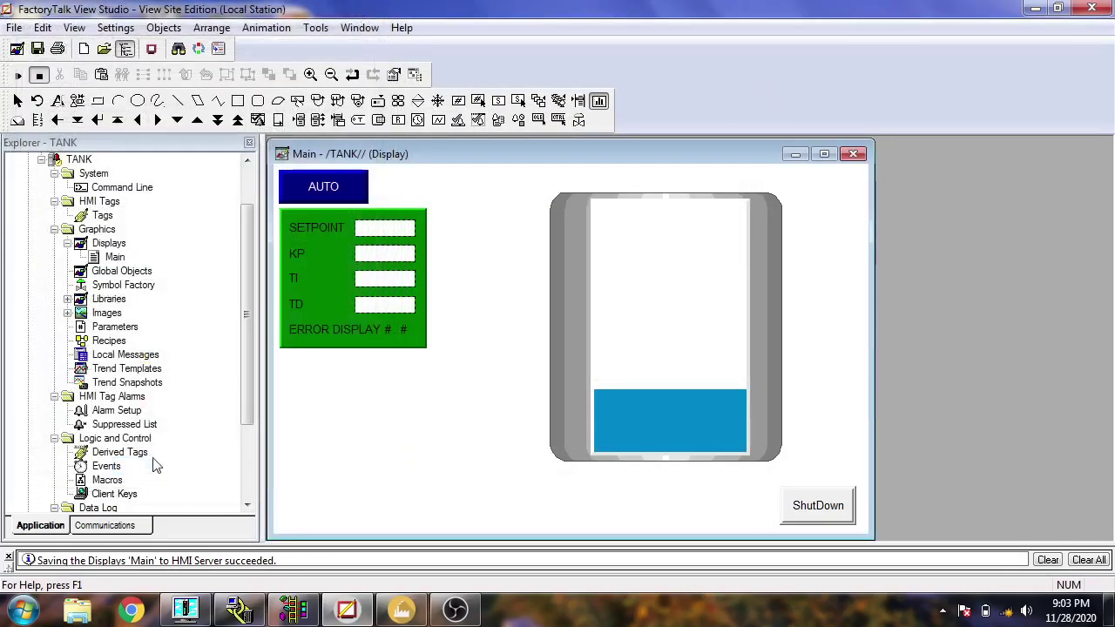
# Step: Select the tank and bar graph together and move them left and down
pyautogui.press('Escape')
pyautogui.moveTo(804, 176); pyautogui.dragTo(730, 291)
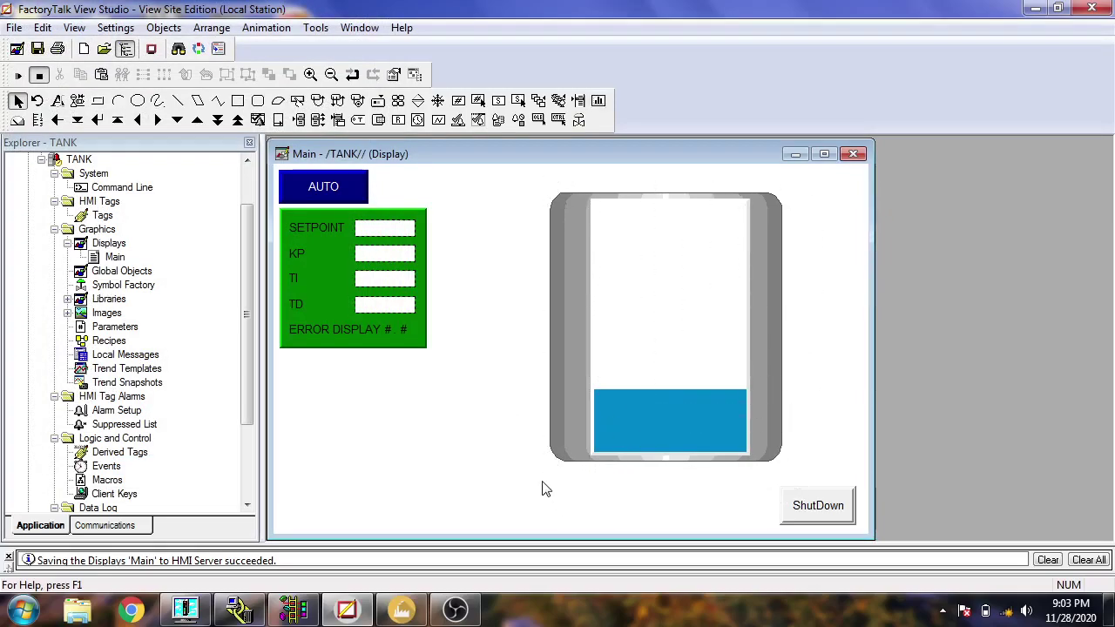
pyautogui.moveTo(545, 489); pyautogui.dragTo(545, 489)
pyautogui.moveTo(589, 381); pyautogui.dragTo(537, 396)
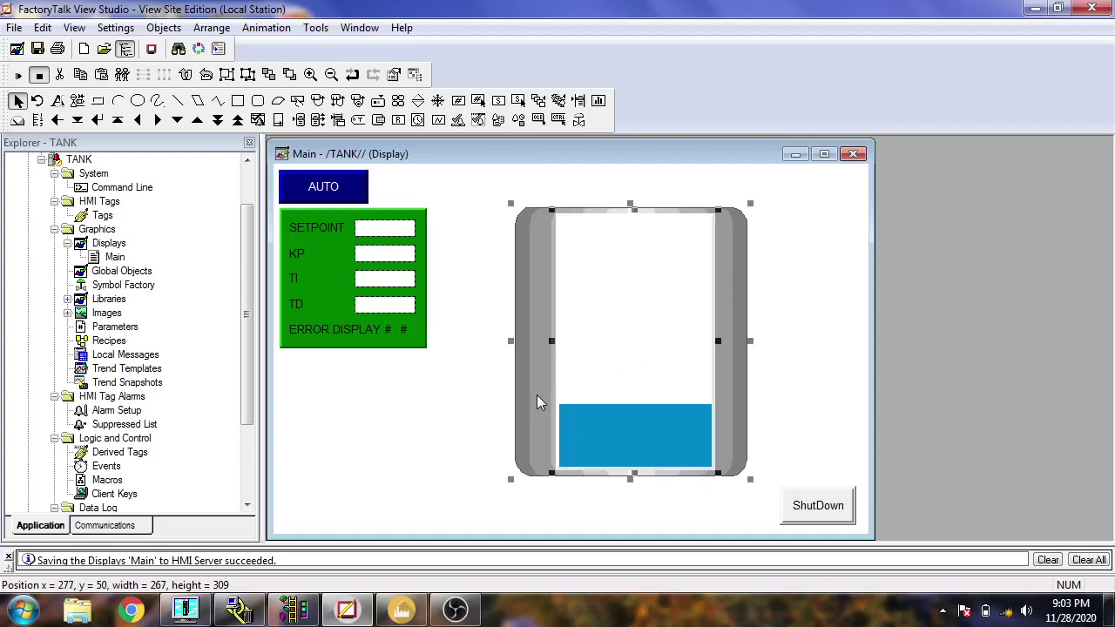
pyautogui.click(808, 332)
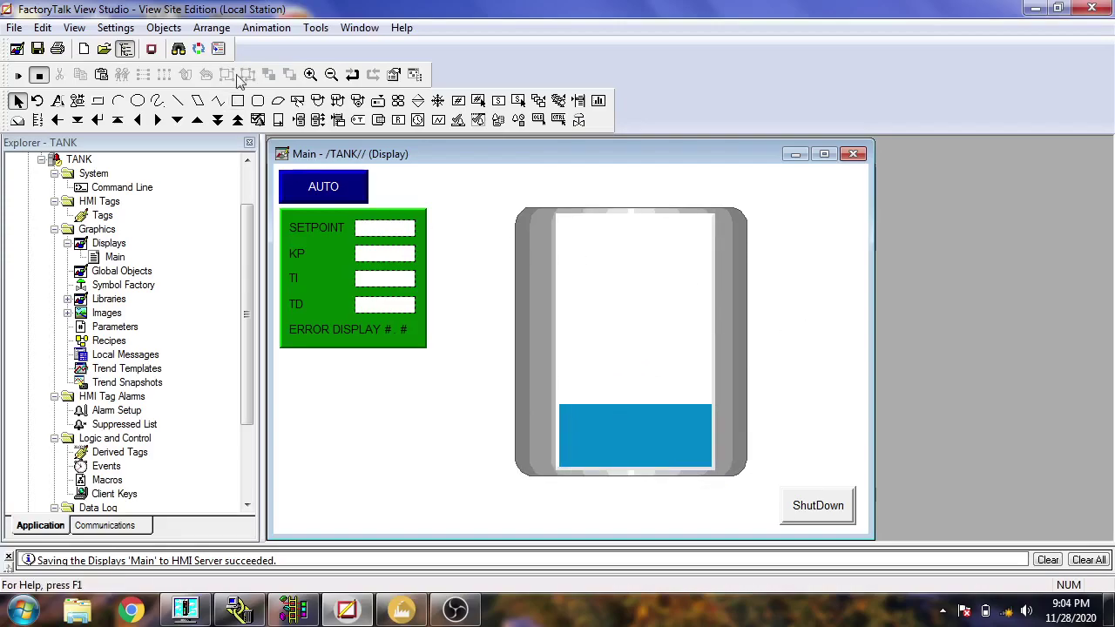
# Step: Place a 90° curve 1 pipe right of the tank and a 90° curve 4 pipe below it
pyautogui.doubleClick(137, 288)
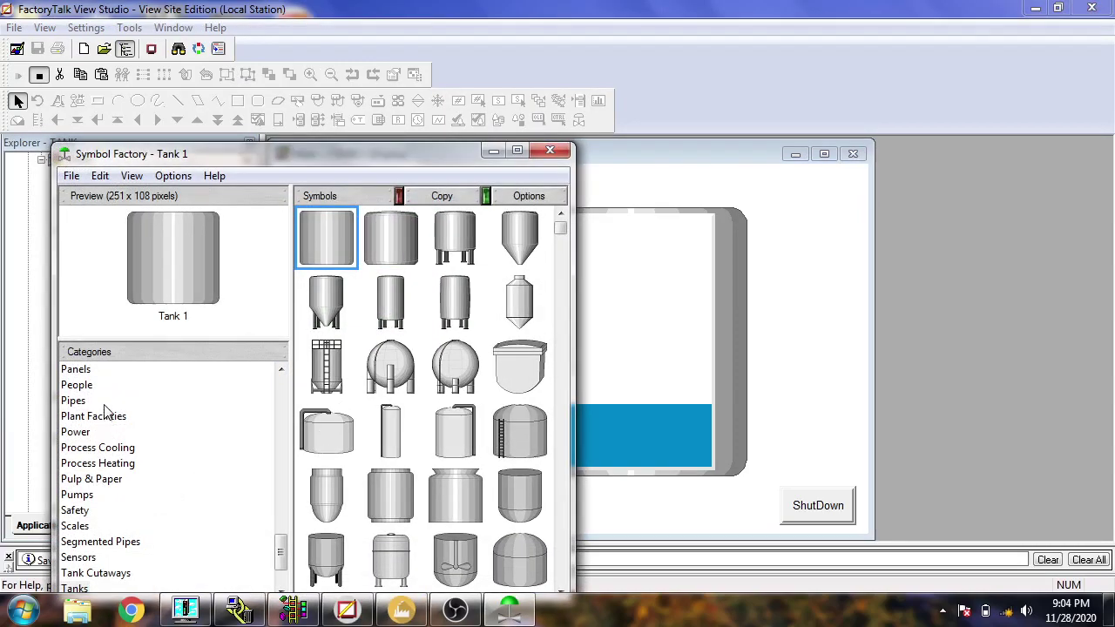
pyautogui.click(73, 401)
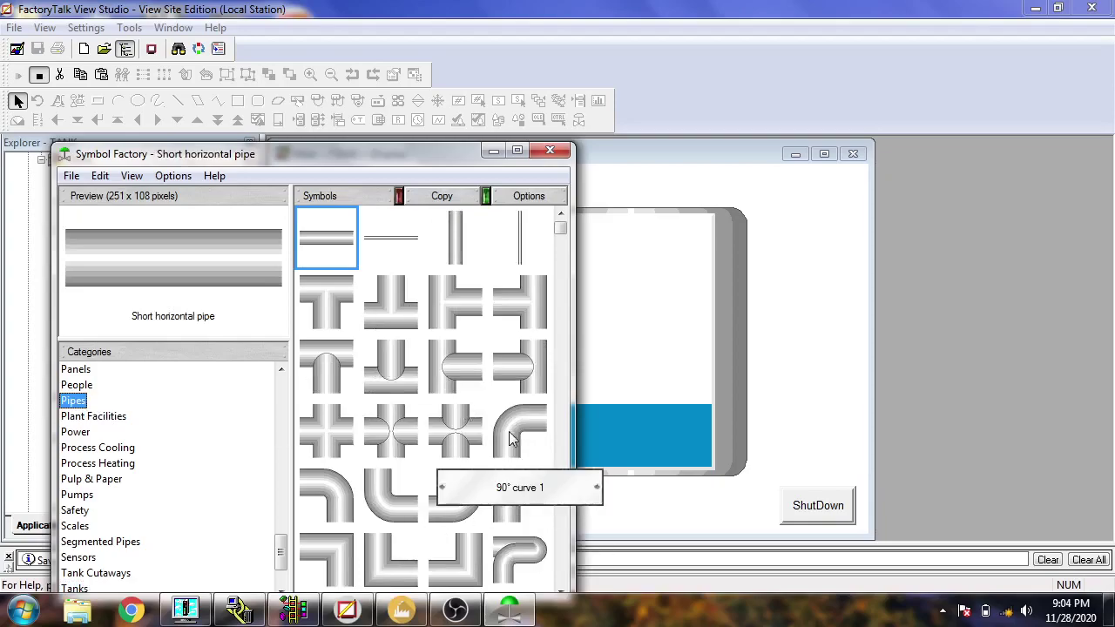
pyautogui.moveTo(520, 430); pyautogui.dragTo(802, 313)
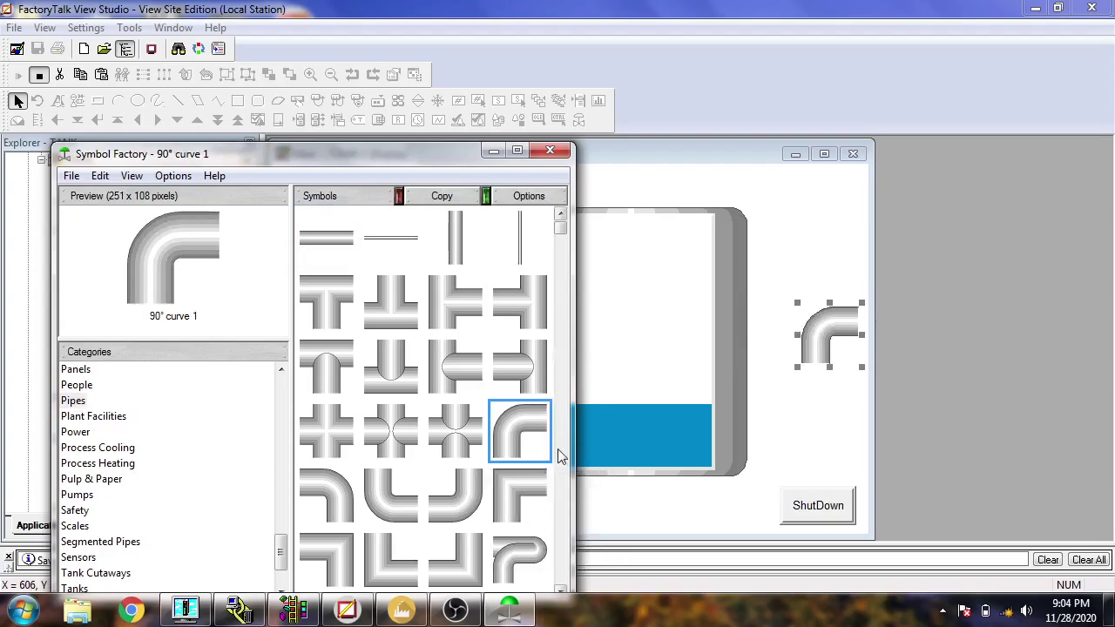
pyautogui.click(561, 589)
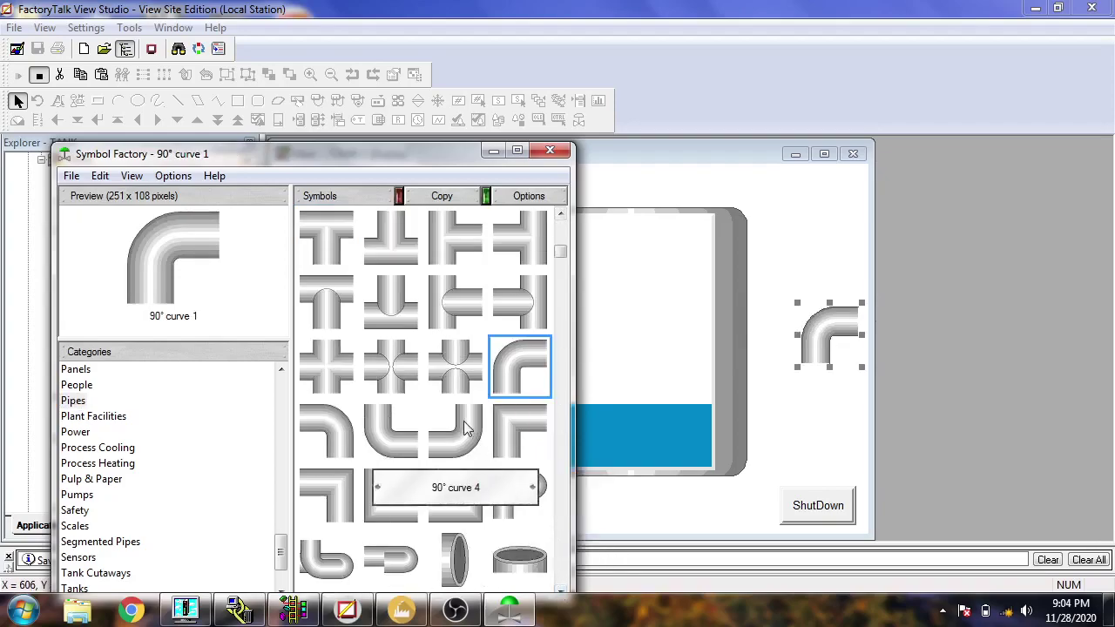
pyautogui.moveTo(466, 428); pyautogui.dragTo(658, 514)
# Step: Add a horizontal hand valve and a short horizontal pipe at the top right
pyautogui.moveTo(282, 552); pyautogui.dragTo(280, 571)
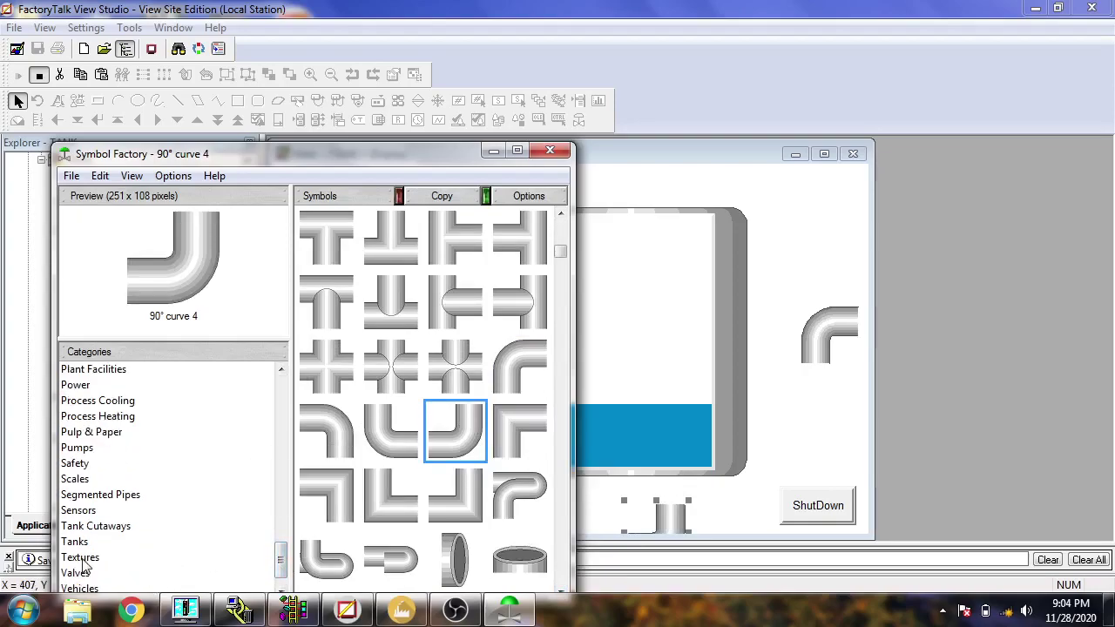
pyautogui.click(84, 572)
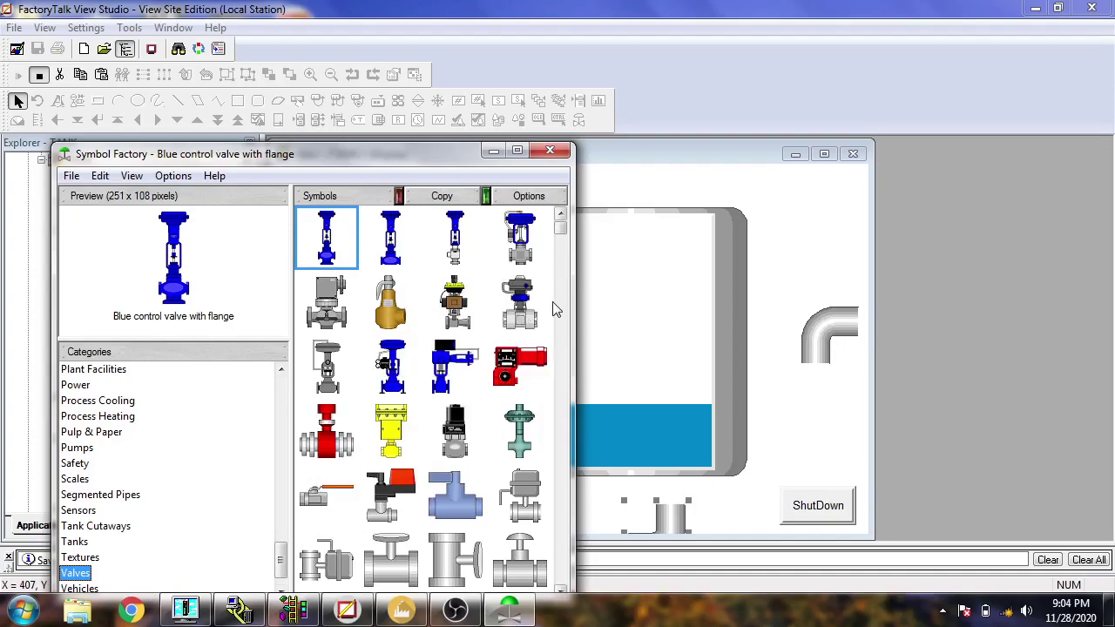
pyautogui.moveTo(397, 559); pyautogui.dragTo(795, 420)
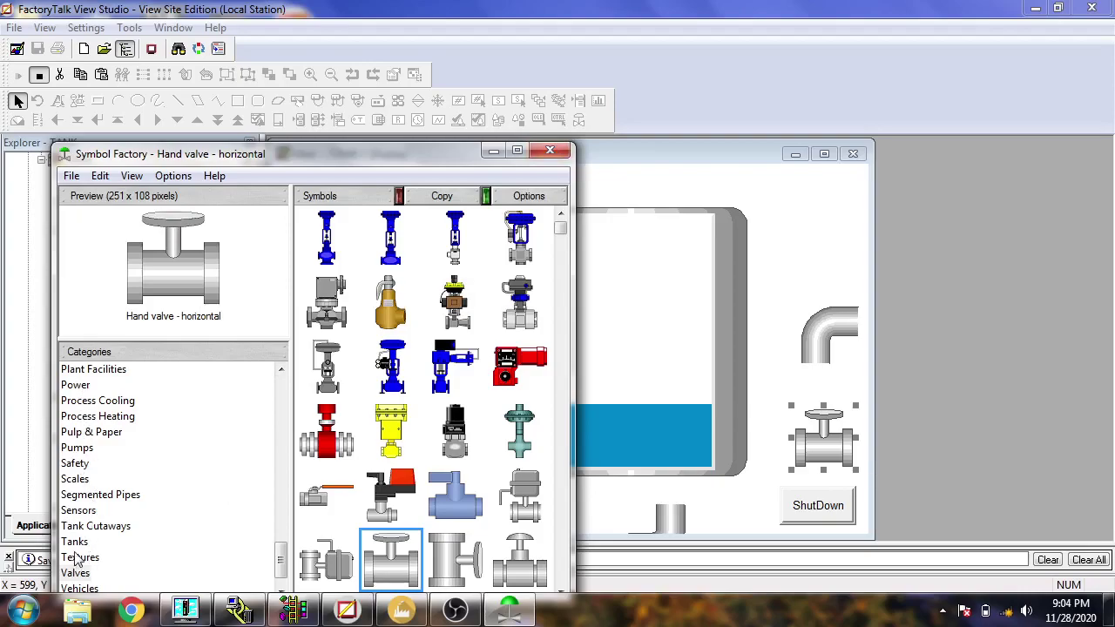
pyautogui.moveTo(281, 558); pyautogui.dragTo(251, 535)
pyautogui.click(75, 478)
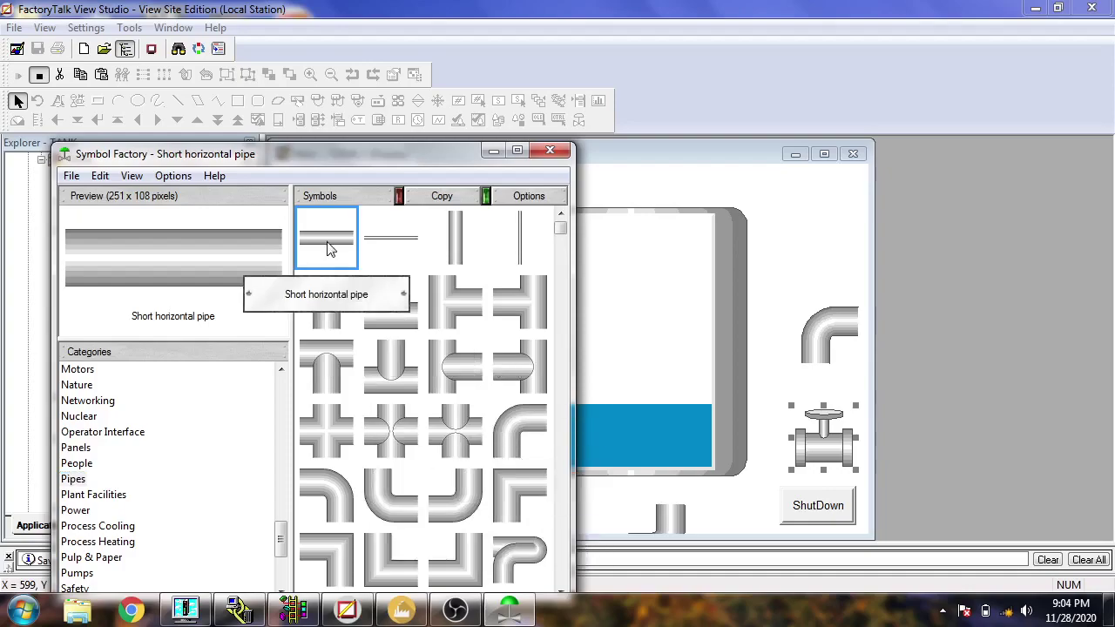
pyautogui.moveTo(329, 242); pyautogui.dragTo(777, 190)
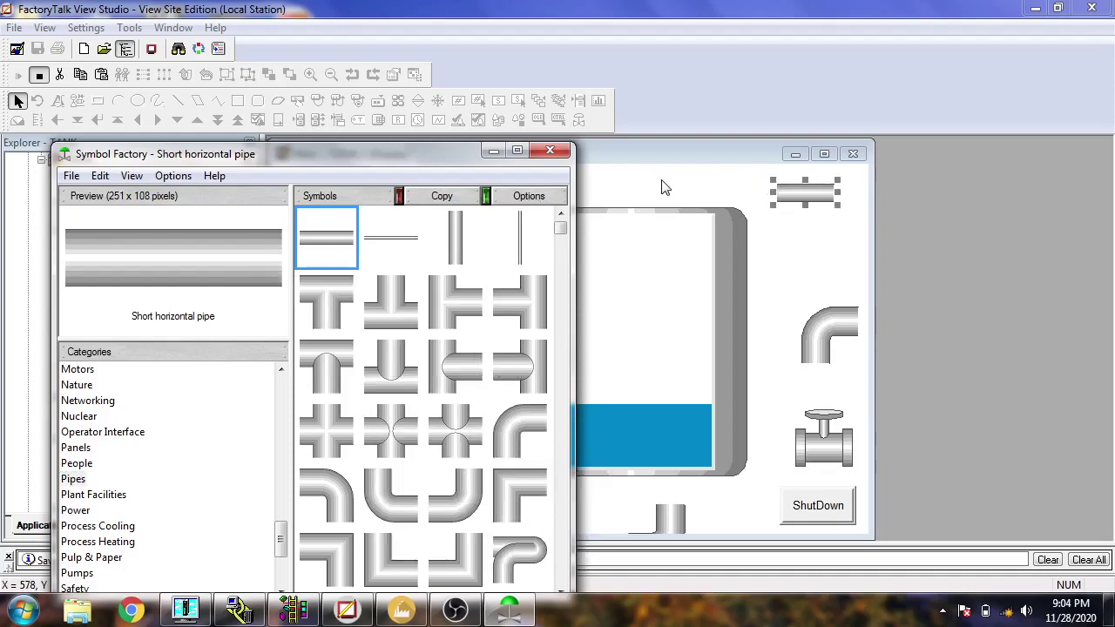
pyautogui.click(550, 150)
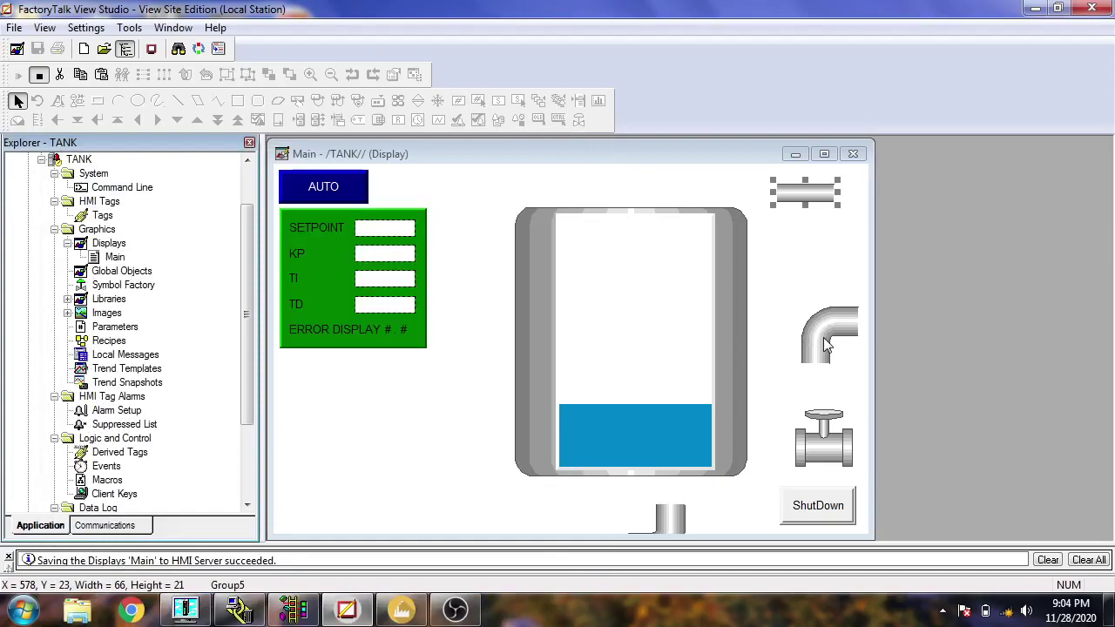
# Step: Drag the elbow pipe onto the tank's top inlet, align it, and resize it to fit
pyautogui.moveTo(810, 347); pyautogui.dragTo(638, 199)
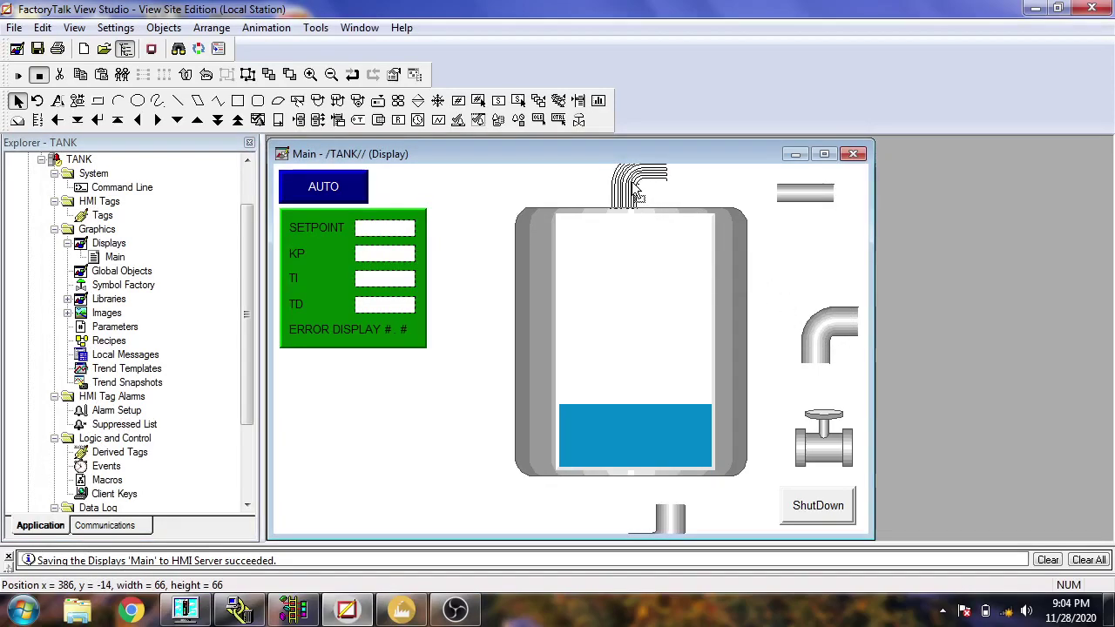
pyautogui.moveTo(634, 192); pyautogui.dragTo(637, 186)
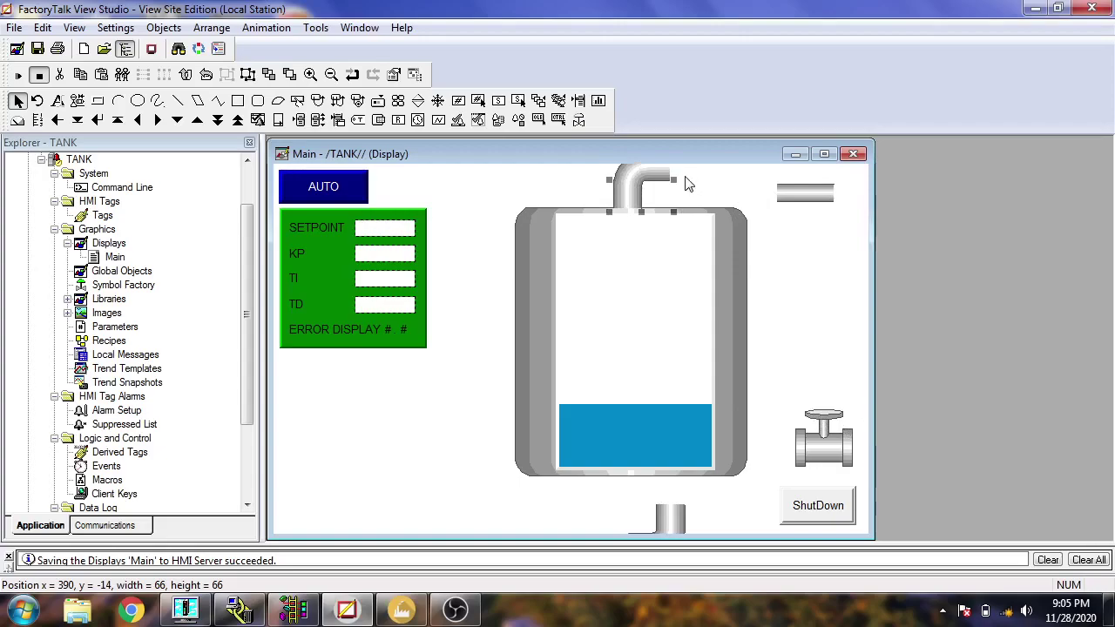
pyautogui.moveTo(672, 209); pyautogui.dragTo(674, 210)
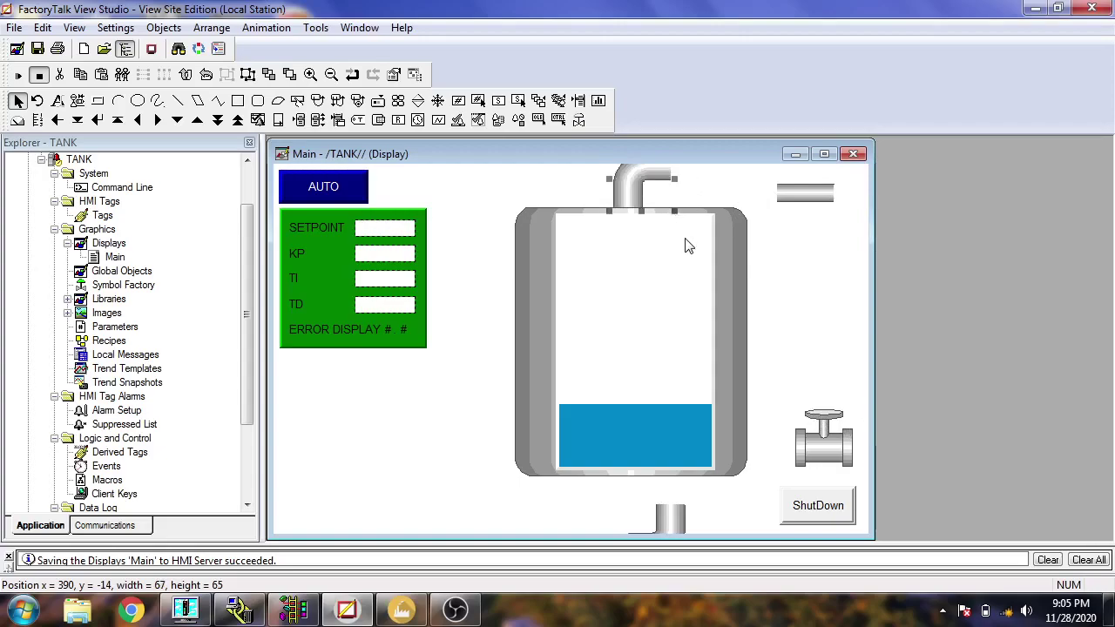
pyautogui.click(740, 244)
pyautogui.press('Escape')
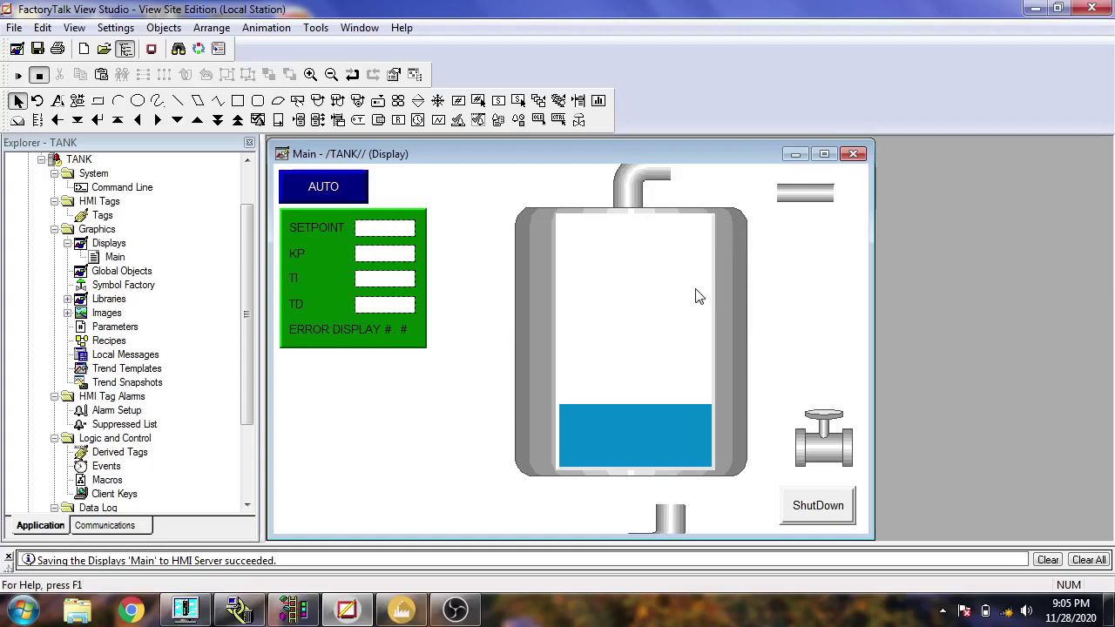
# Step: Check the level bar graph's properties and shrink the bar graph inside the tank
pyautogui.click(725, 314)
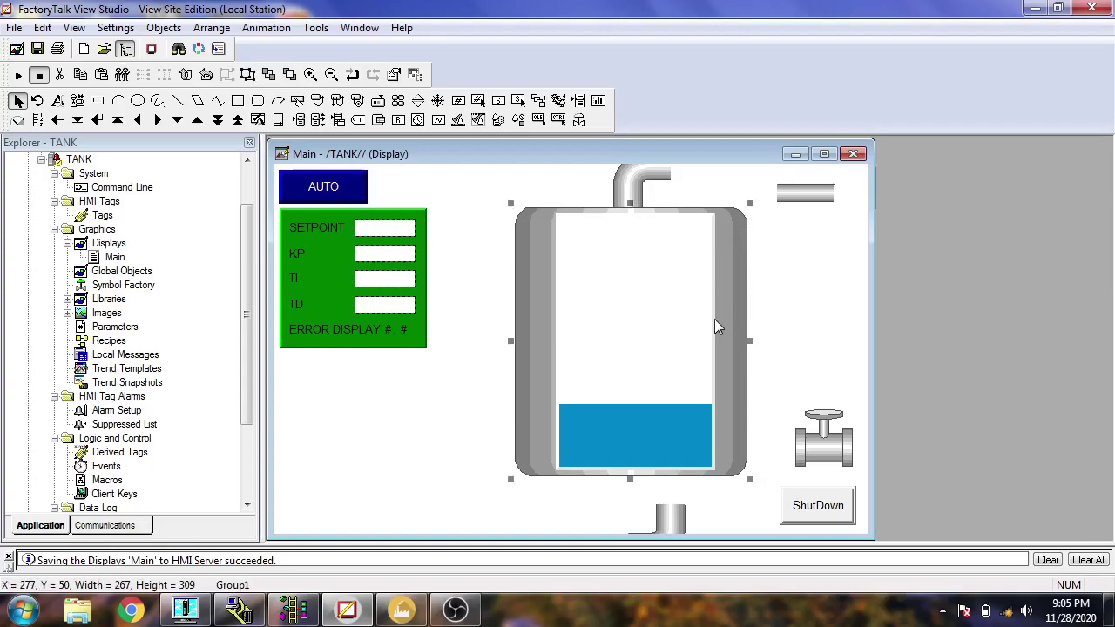
pyautogui.press('Escape')
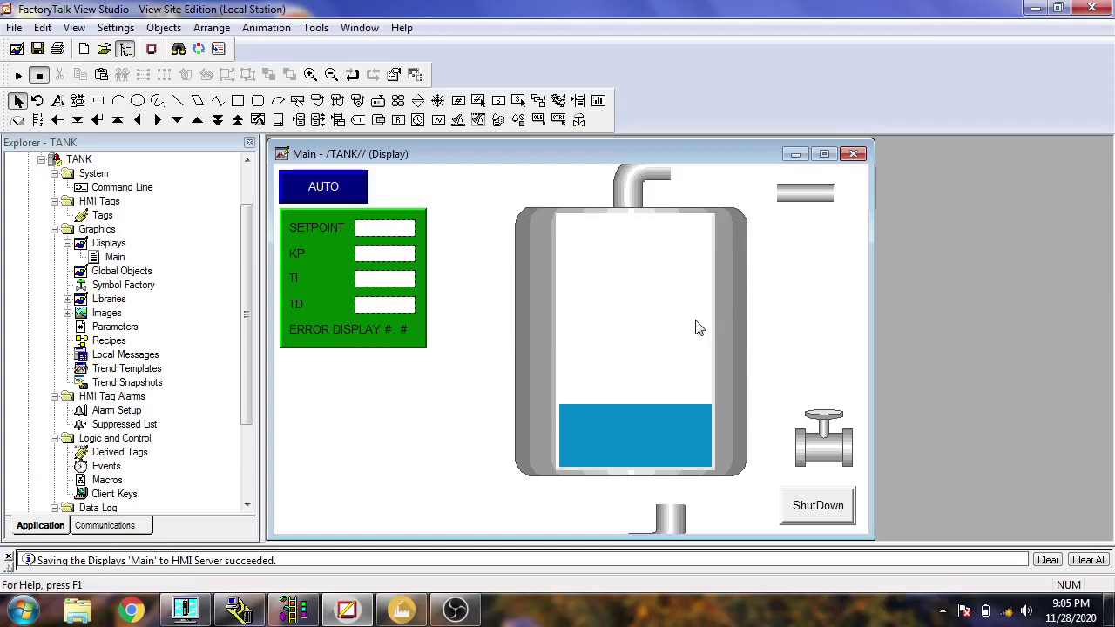
pyautogui.click(537, 335)
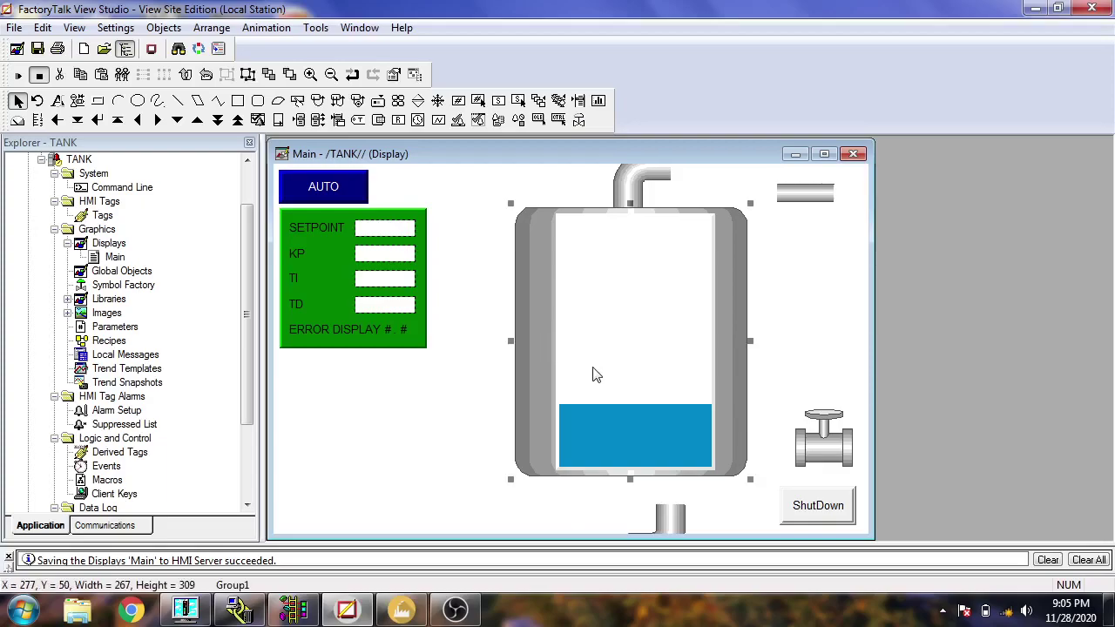
pyautogui.press('Escape')
pyautogui.doubleClick(575, 326)
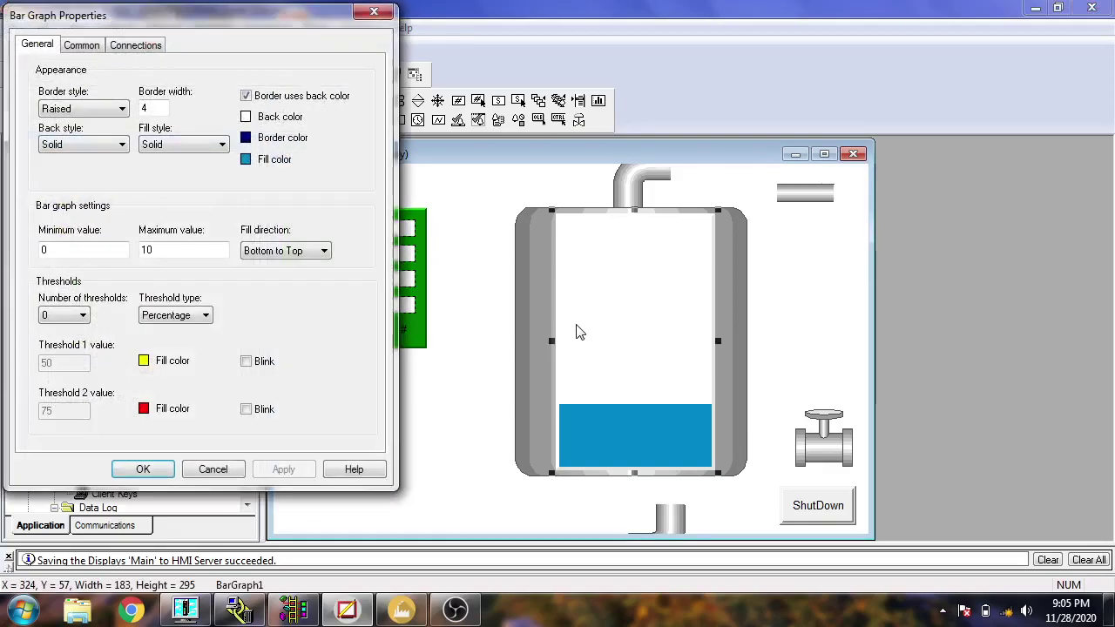
pyautogui.click(373, 11)
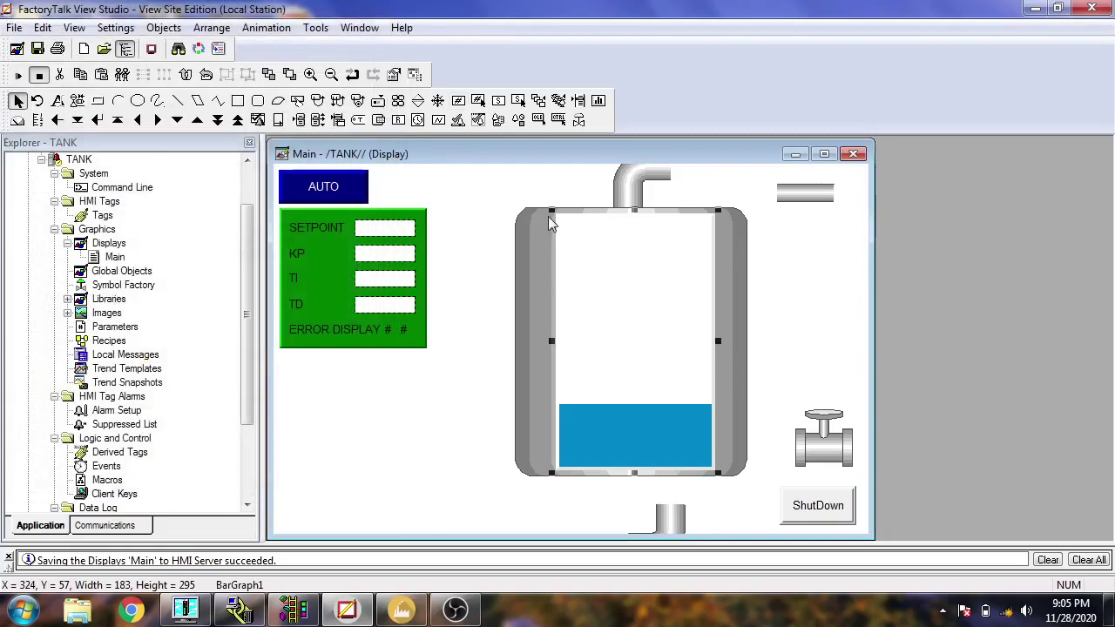
pyautogui.moveTo(549, 209); pyautogui.dragTo(588, 273)
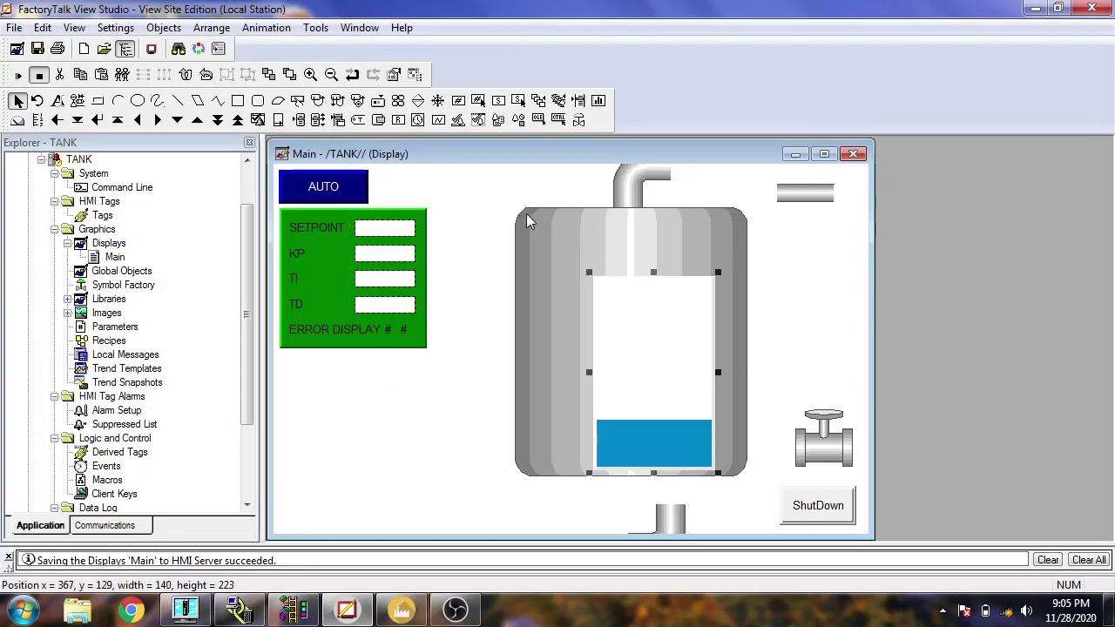
# Step: Shrink the tank, move it up and slightly left, and raise the bar graph within it
pyautogui.click(529, 224)
pyautogui.moveTo(517, 209); pyautogui.dragTo(557, 260)
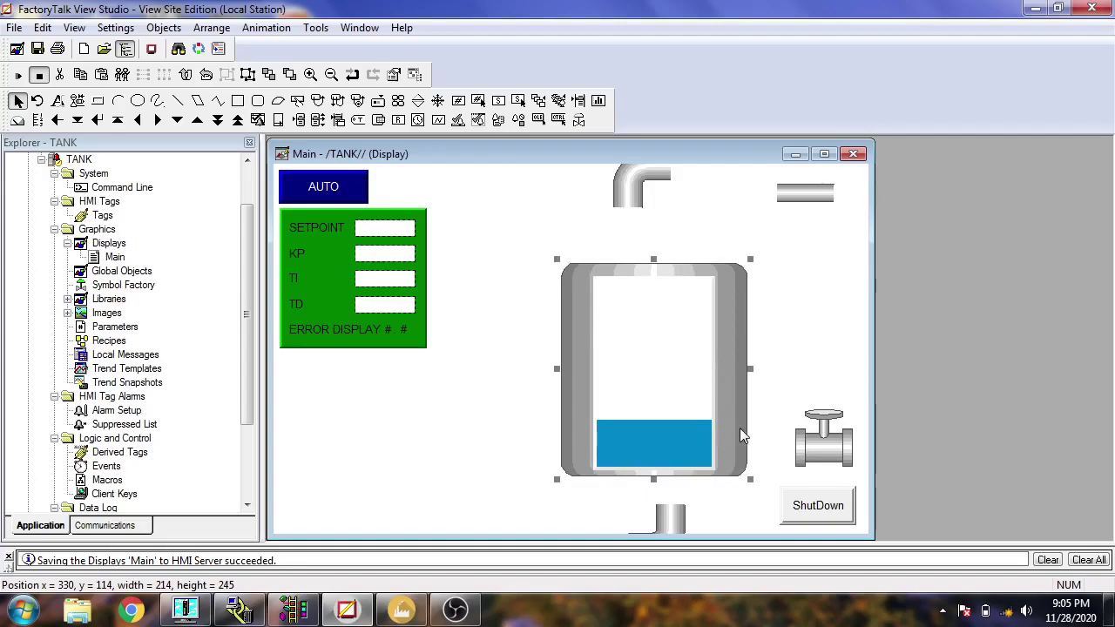
pyautogui.moveTo(741, 435); pyautogui.dragTo(685, 424)
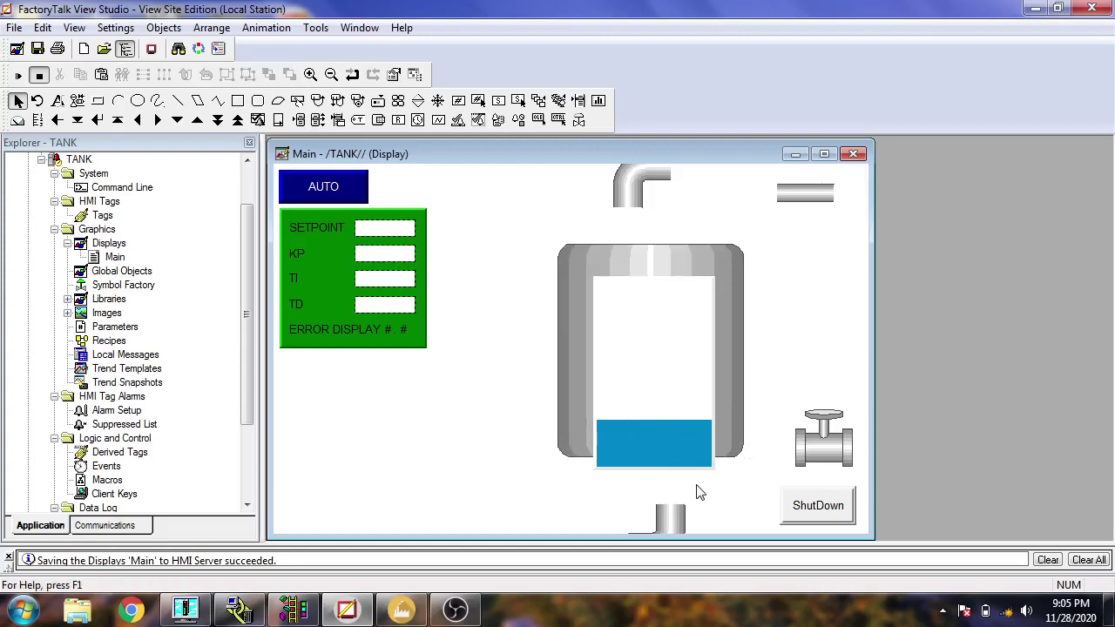
pyautogui.doubleClick(678, 439)
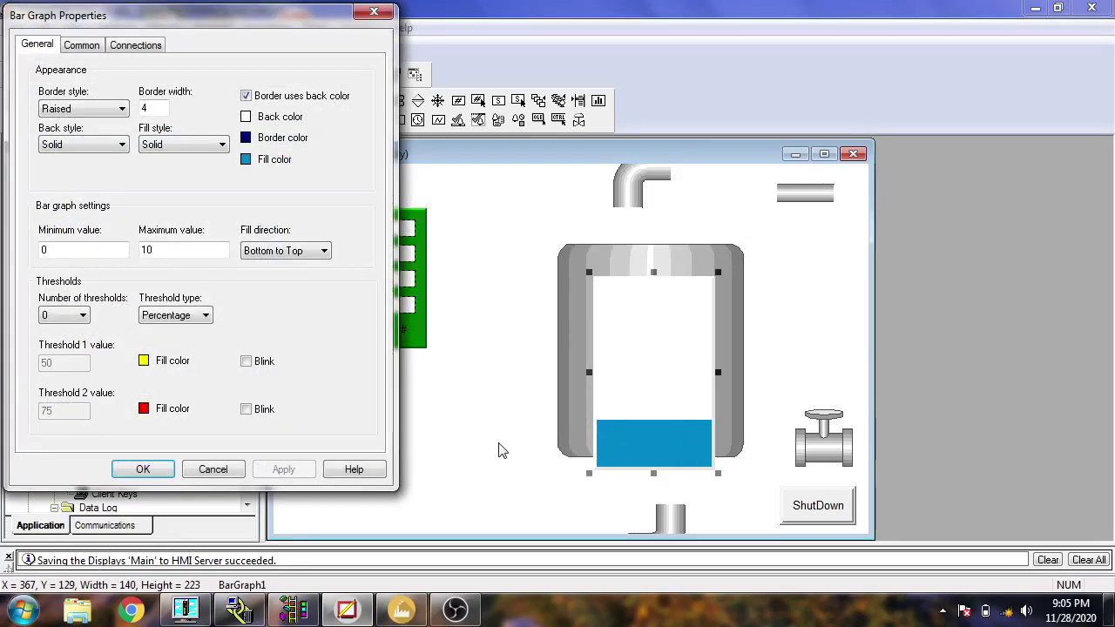
pyautogui.click(217, 468)
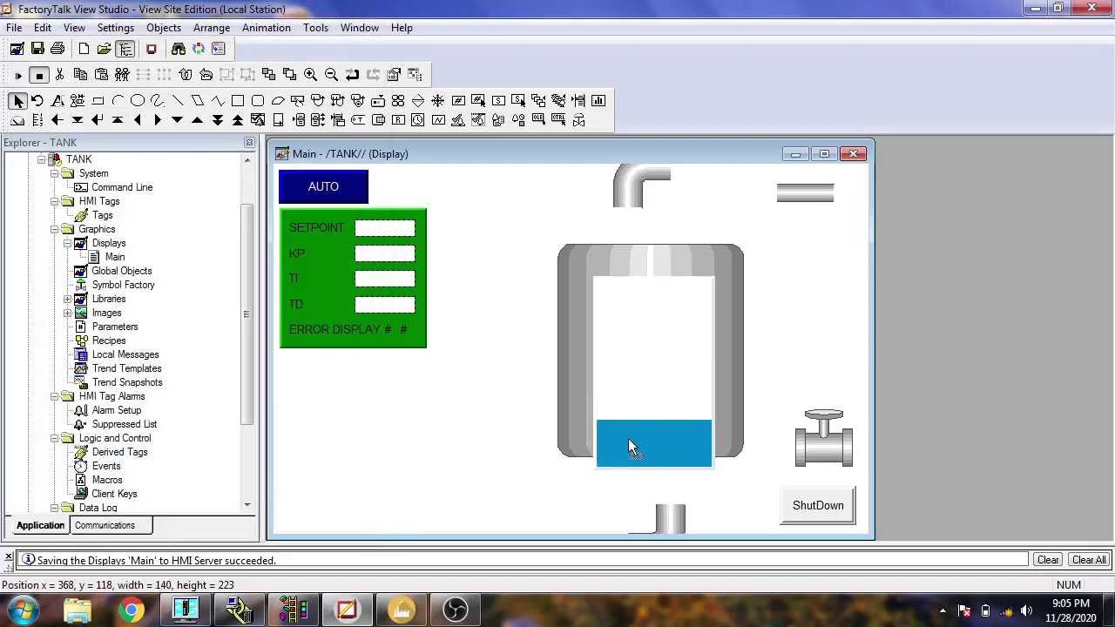
pyautogui.moveTo(627, 438)
pyautogui.mouseDown()
pyautogui.moveTo(629, 411)
pyautogui.moveTo(626, 428)
pyautogui.mouseUp()
# Step: Move the elbow pipe down onto the tank top and send it behind the tank
pyautogui.click(794, 343)
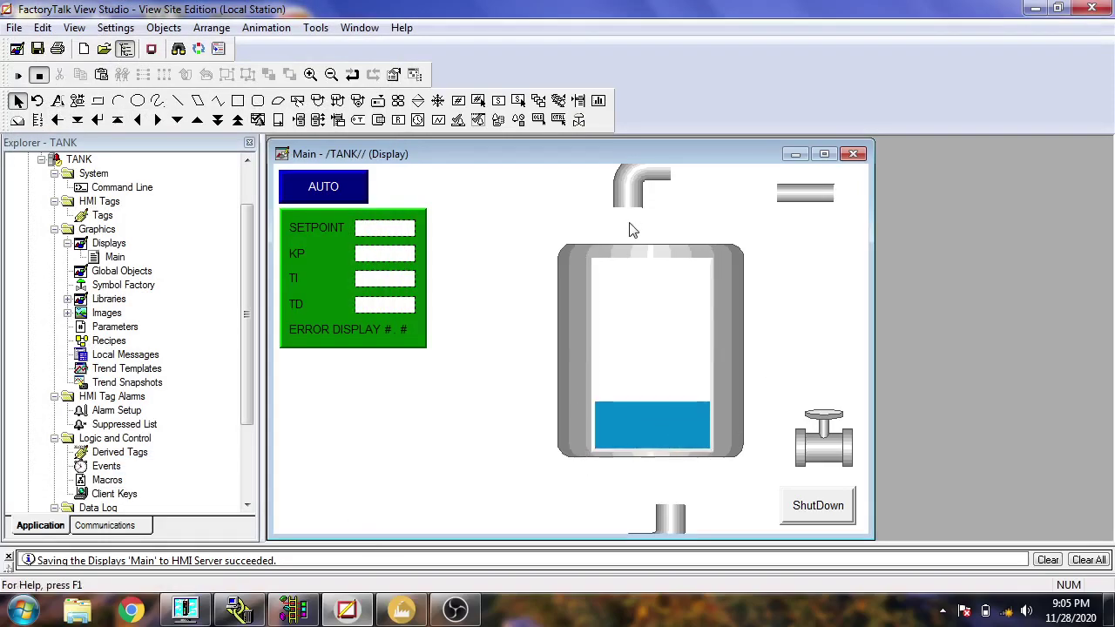
pyautogui.moveTo(632, 201); pyautogui.dragTo(652, 229)
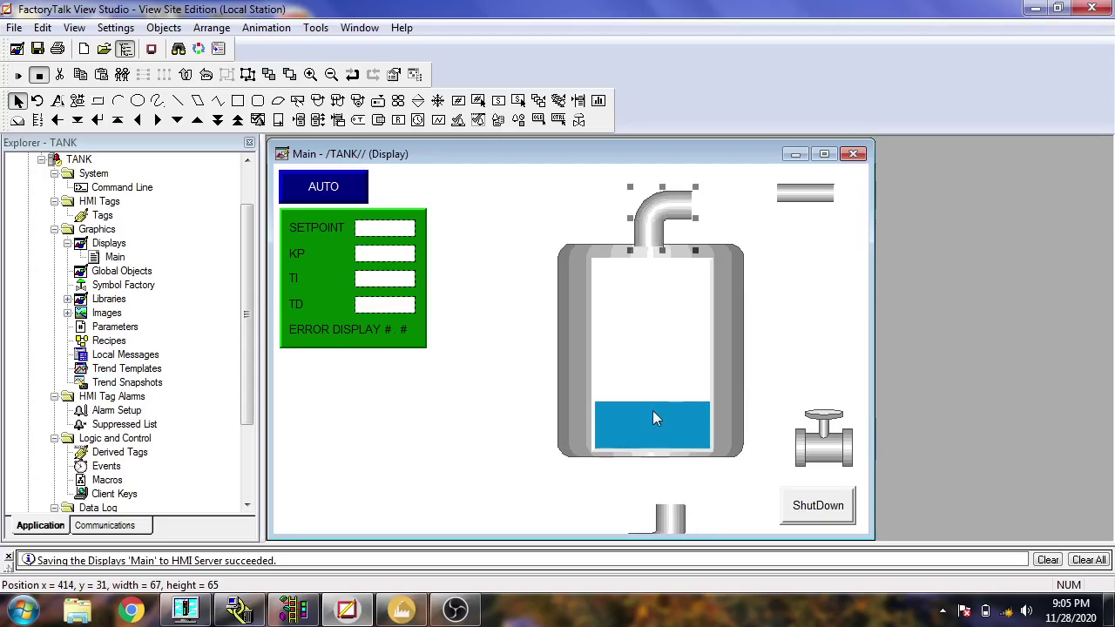
pyautogui.click(289, 75)
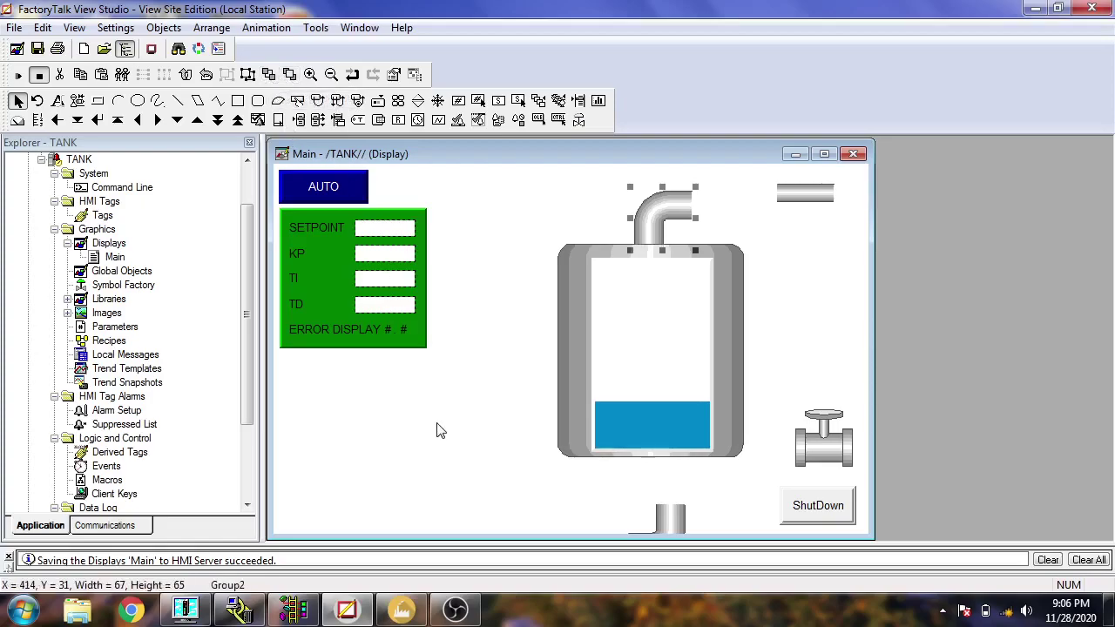
# Step: Bring the bottom pipe up to the tank's outlet, send it back, and move a valve onto the inlet
pyautogui.moveTo(663, 523); pyautogui.dragTo(661, 485)
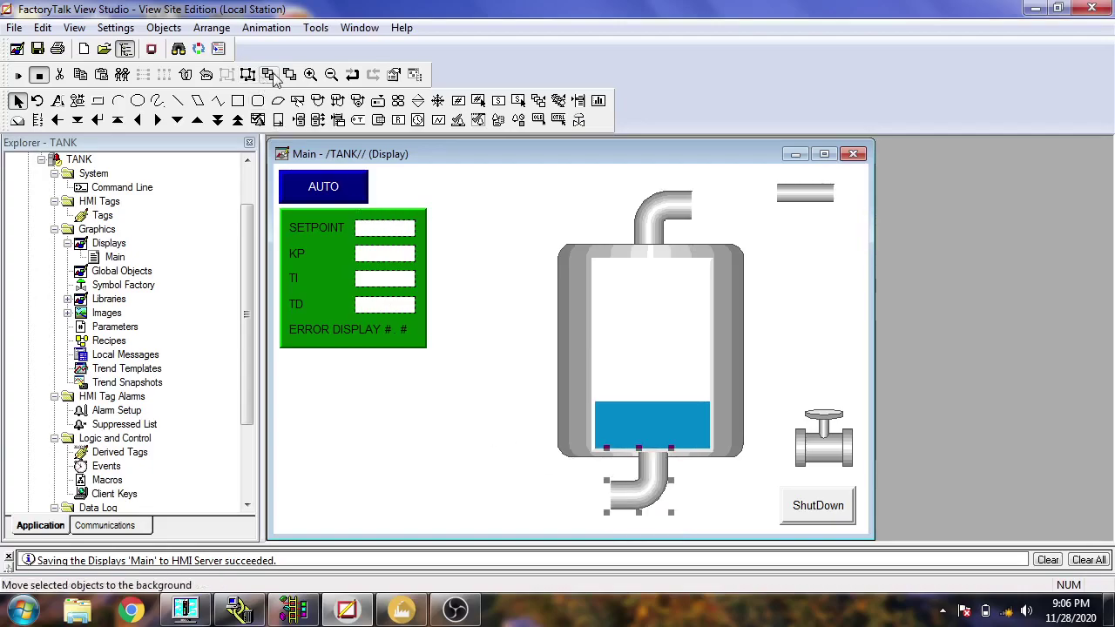
pyautogui.click(485, 495)
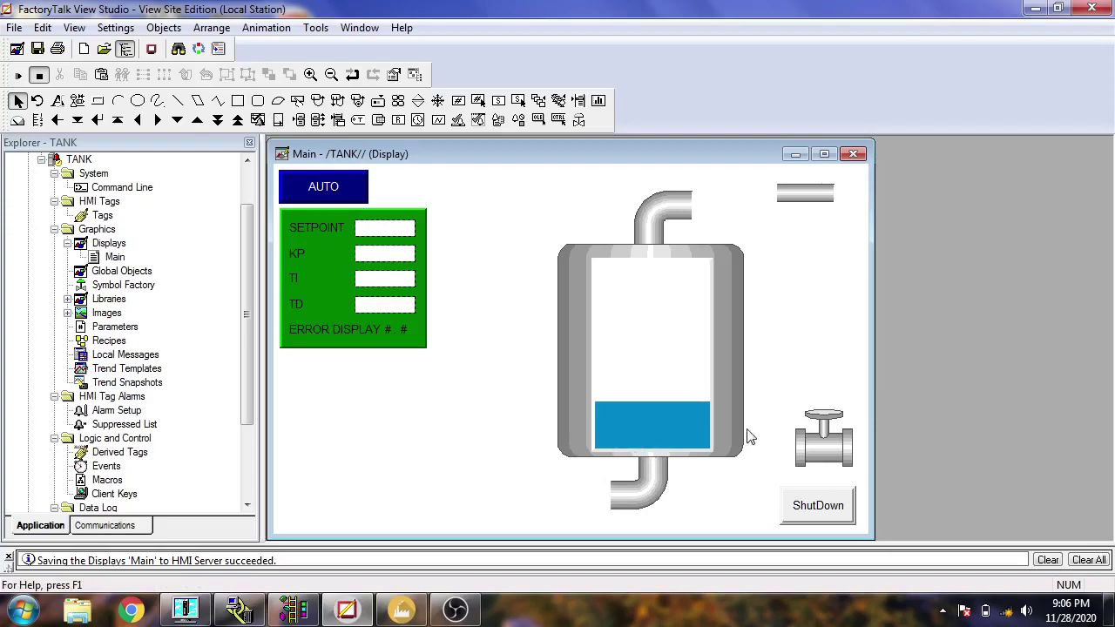
pyautogui.moveTo(829, 446); pyautogui.dragTo(731, 209)
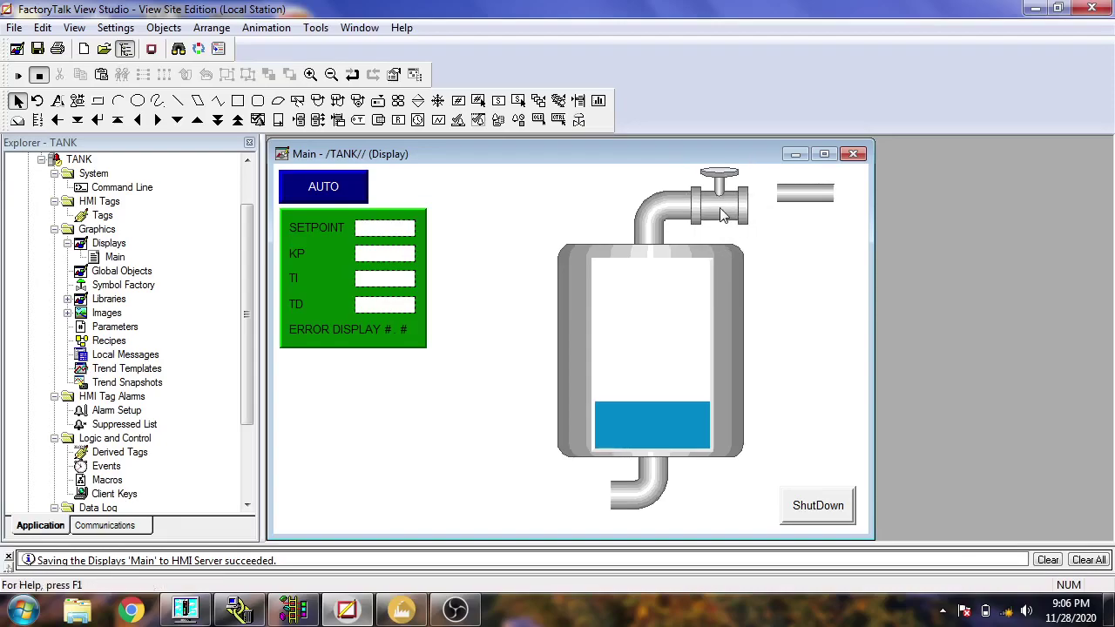
# Step: Copy the inlet hand valve onto the outlet pipe and join the horizontal pipe to the inlet valve
pyautogui.rightClick(719, 207)
pyautogui.click(764, 376)
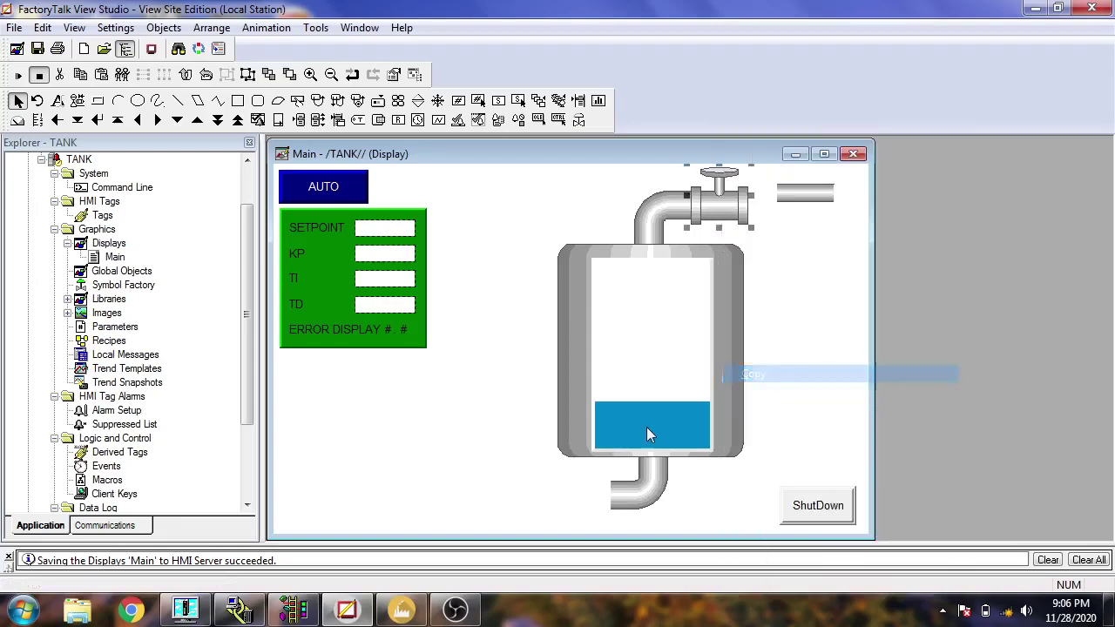
pyautogui.rightClick(499, 491)
pyautogui.click(572, 293)
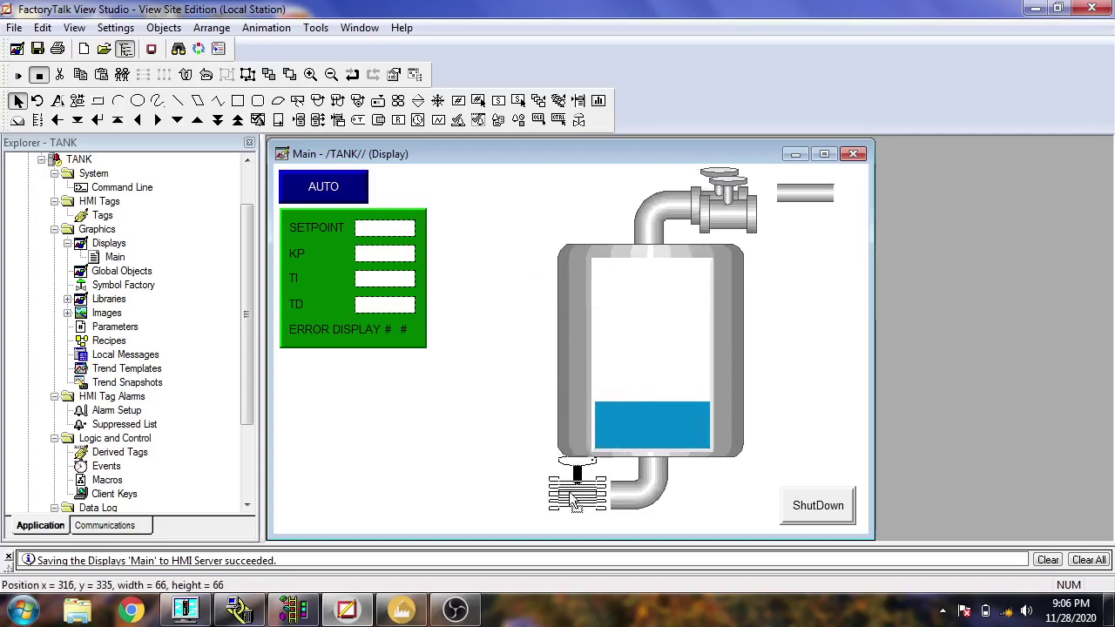
pyautogui.click(578, 503)
pyautogui.press('Up')
pyautogui.click(721, 470)
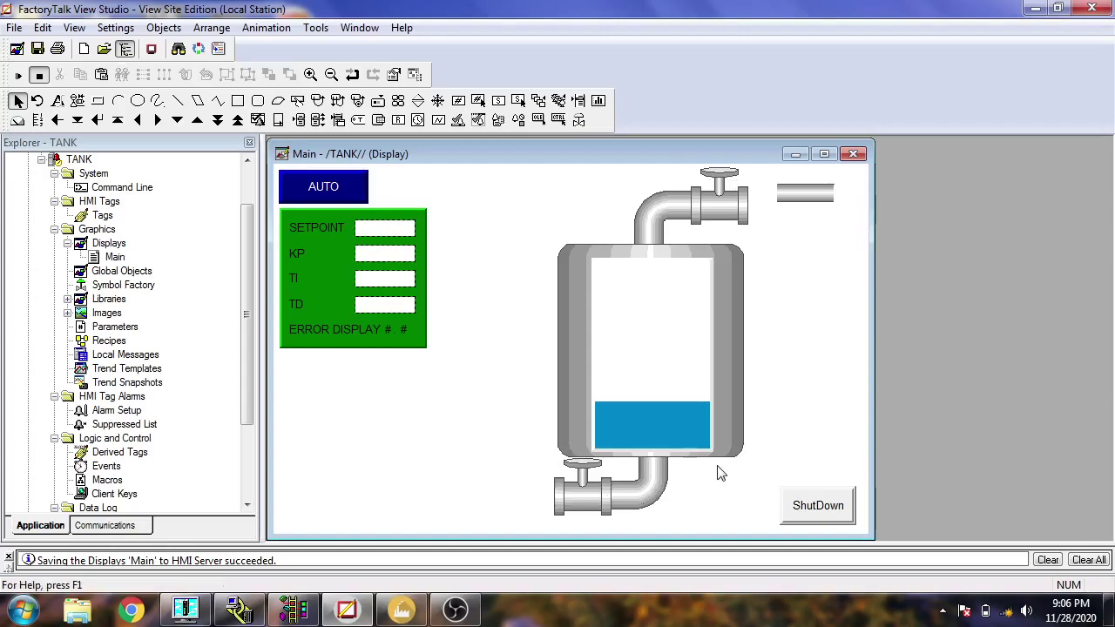
pyautogui.moveTo(808, 199)
pyautogui.mouseDown()
pyautogui.moveTo(782, 207)
pyautogui.moveTo(866, 228)
pyautogui.mouseUp()
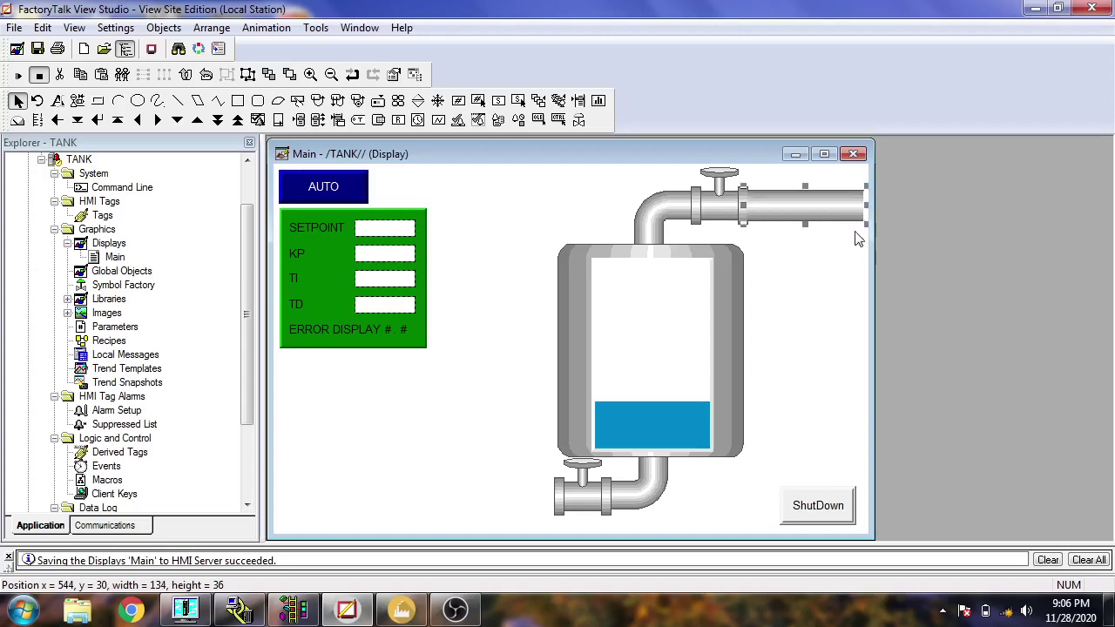
# Step: Copy the horizontal pipe and place the copy extending left from the outlet valve
pyautogui.click(818, 207)
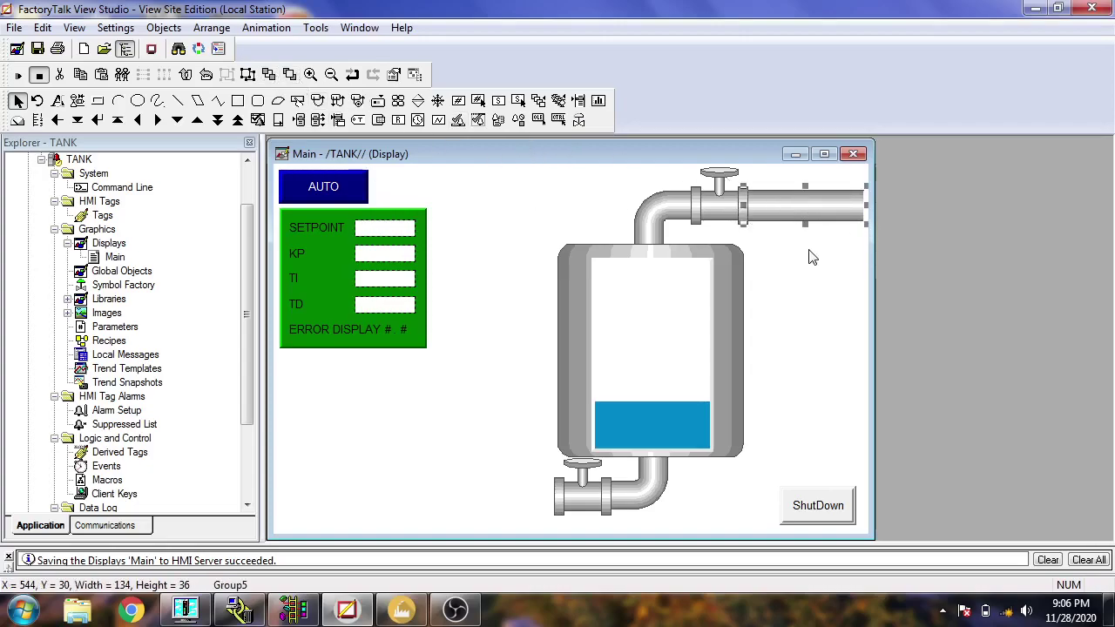
pyautogui.rightClick(798, 202)
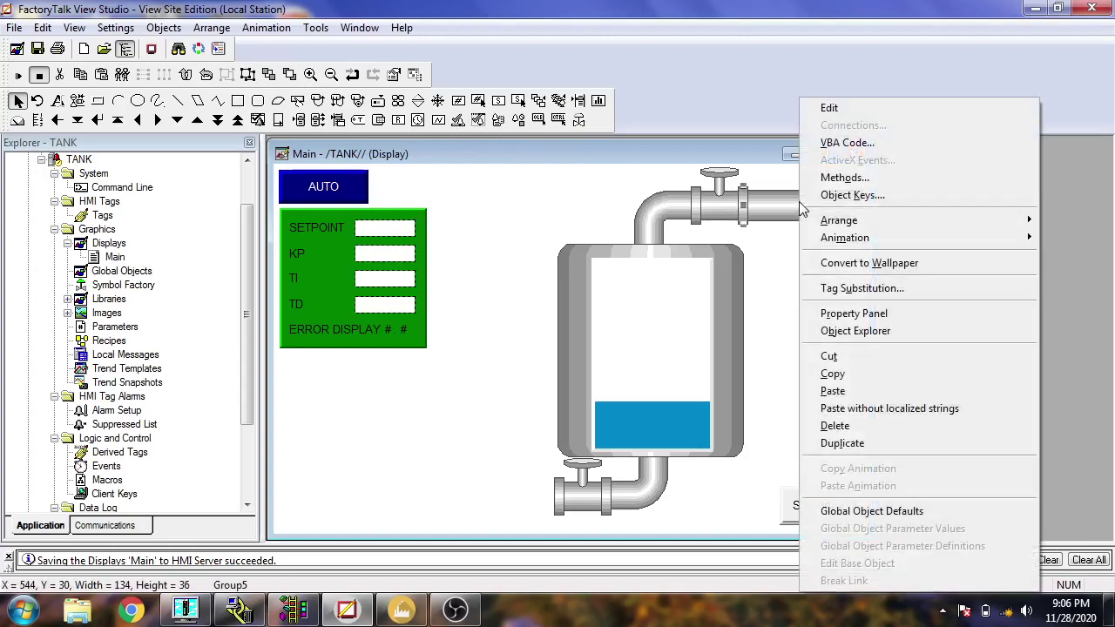
pyautogui.click(833, 374)
pyautogui.rightClick(448, 438)
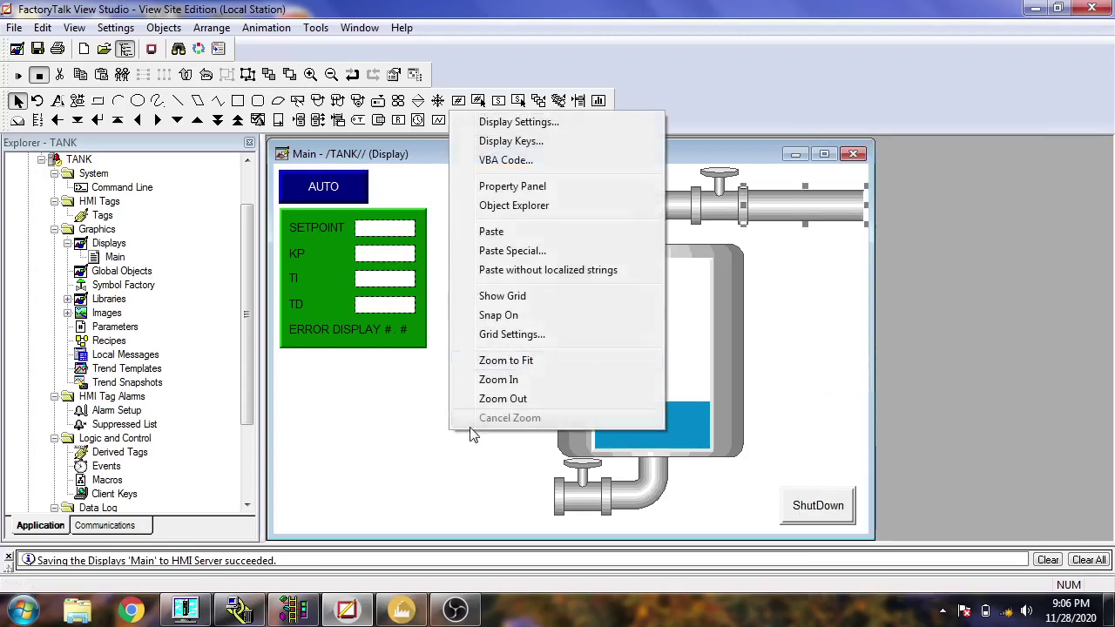
pyautogui.click(514, 233)
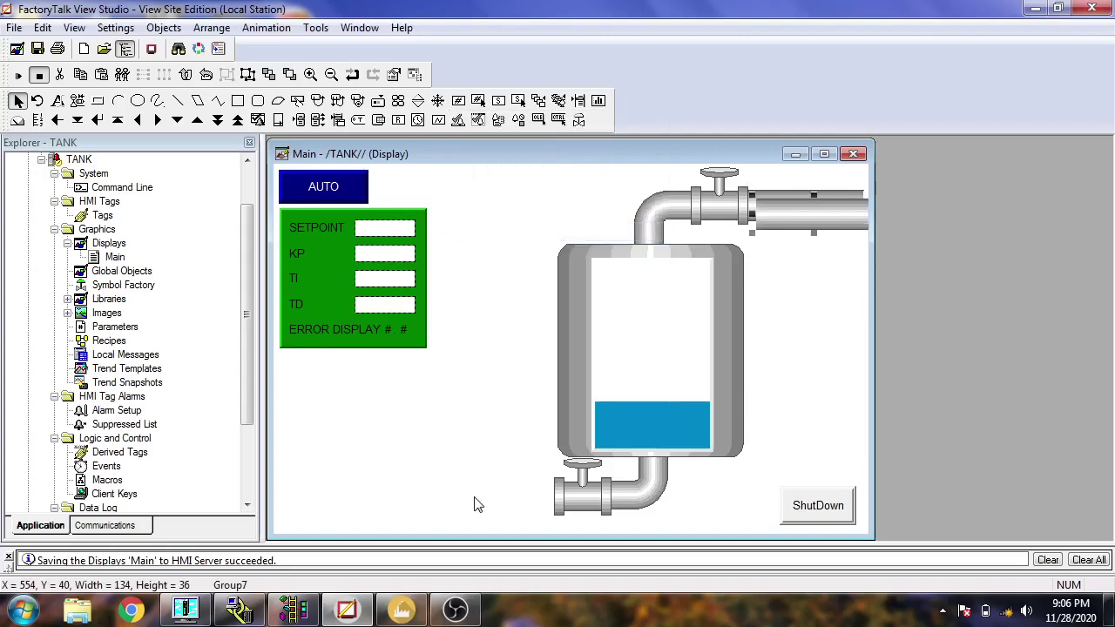
pyautogui.rightClick(436, 473)
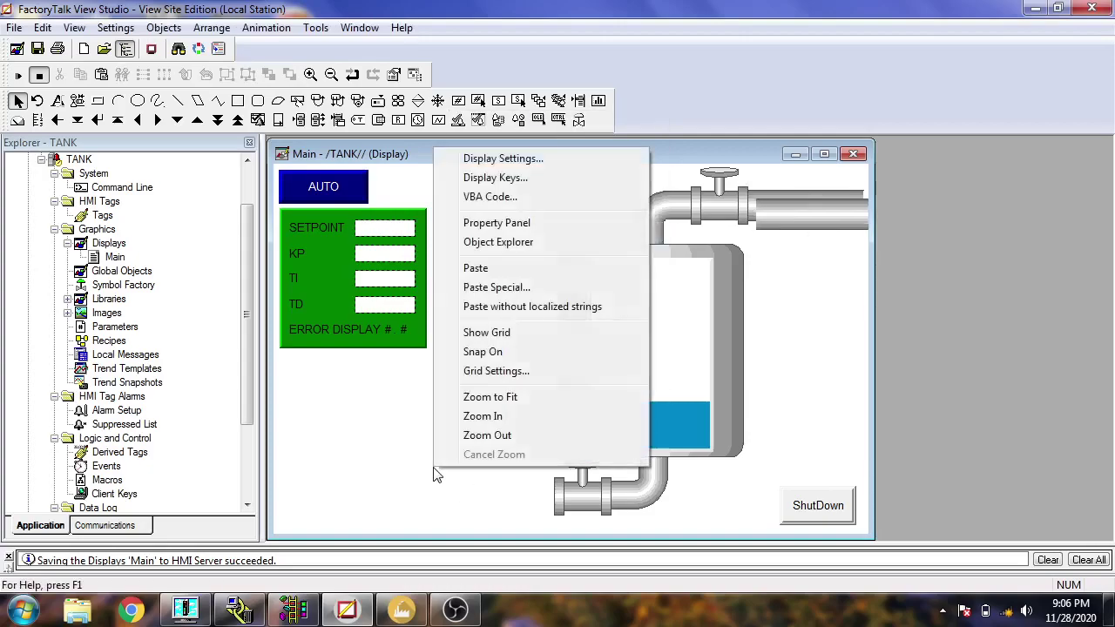
pyautogui.click(829, 214)
pyautogui.moveTo(829, 214)
pyautogui.mouseDown()
pyautogui.moveTo(600, 463)
pyautogui.moveTo(528, 514)
pyautogui.moveTo(504, 498)
pyautogui.mouseUp()
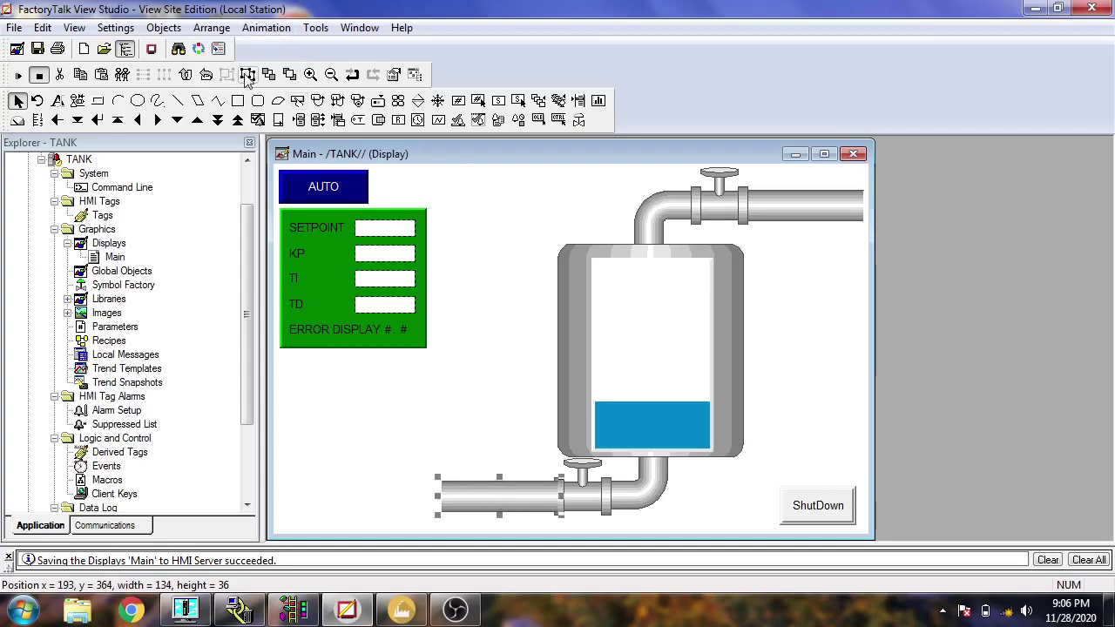
pyautogui.click(434, 320)
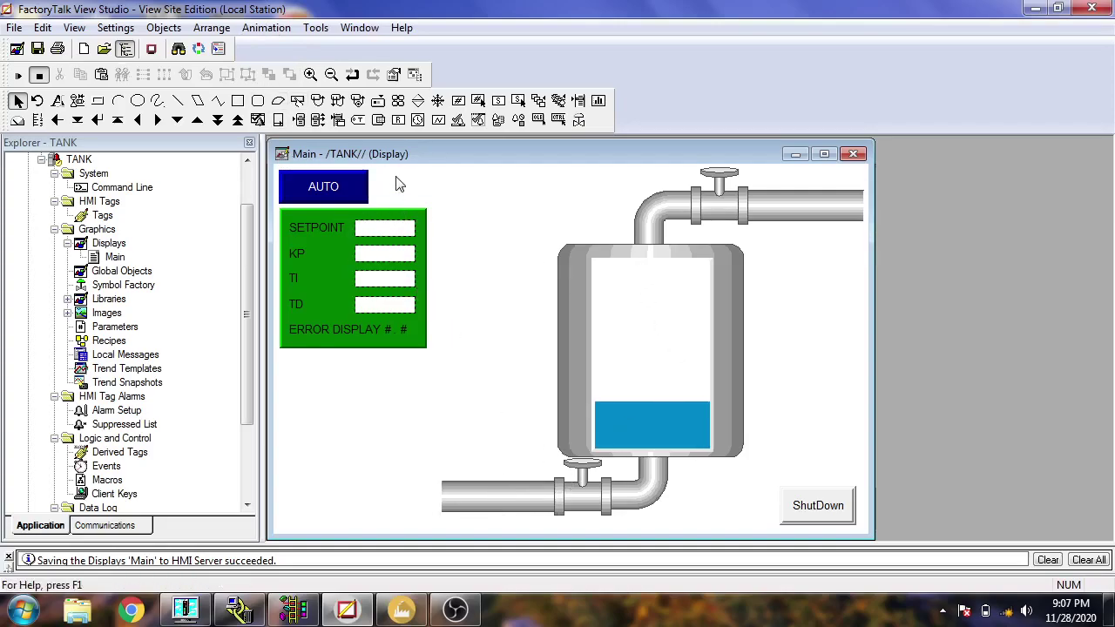
# Step: Draw a bar graph on the upper inlet pipe with white background and blue fill
pyautogui.click(180, 30)
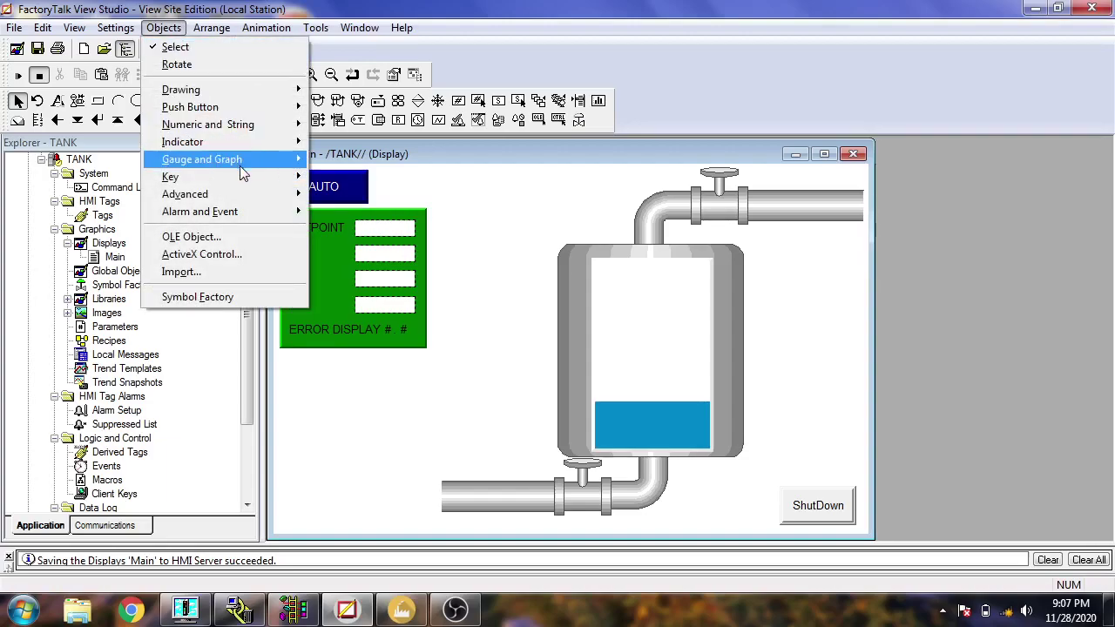
pyautogui.moveTo(240, 168)
pyautogui.click(331, 160)
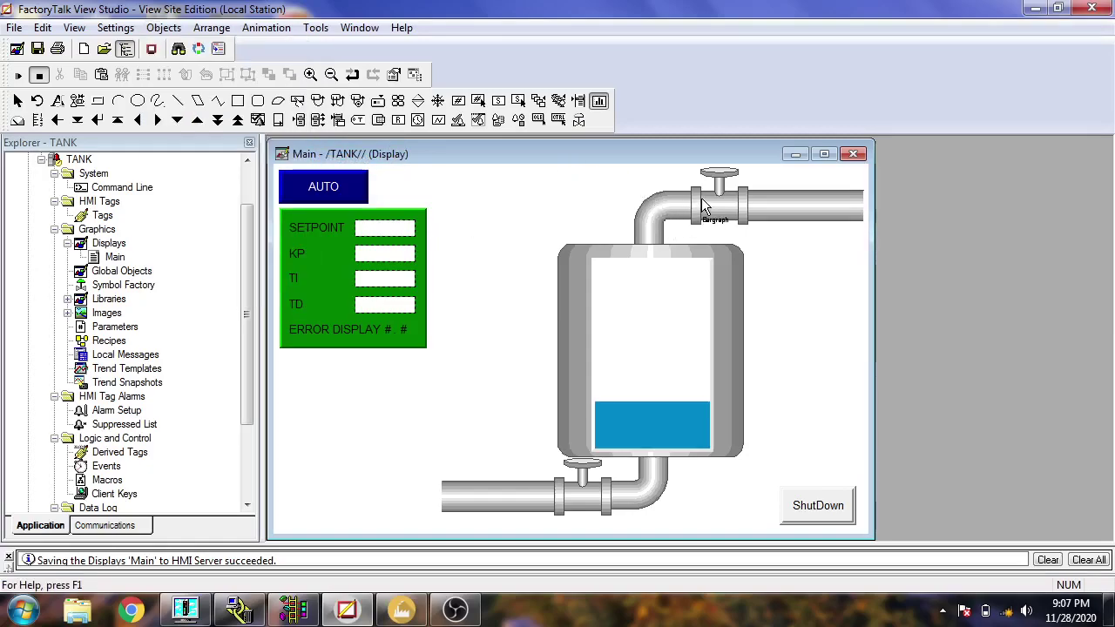
pyautogui.moveTo(701, 199); pyautogui.dragTo(736, 215)
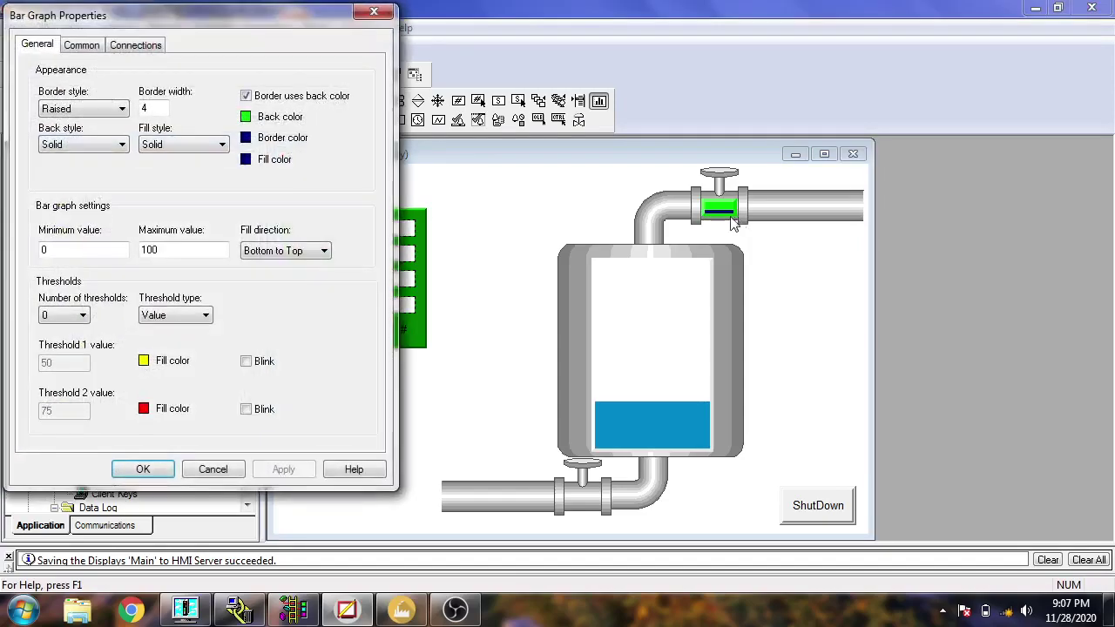
pyautogui.click(247, 118)
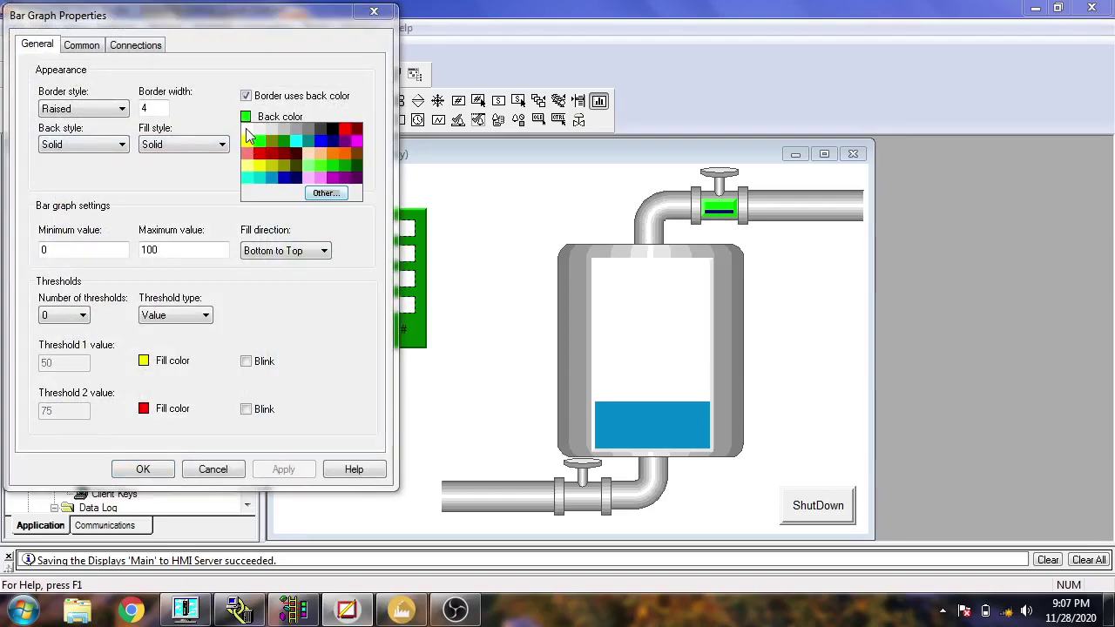
pyautogui.click(247, 131)
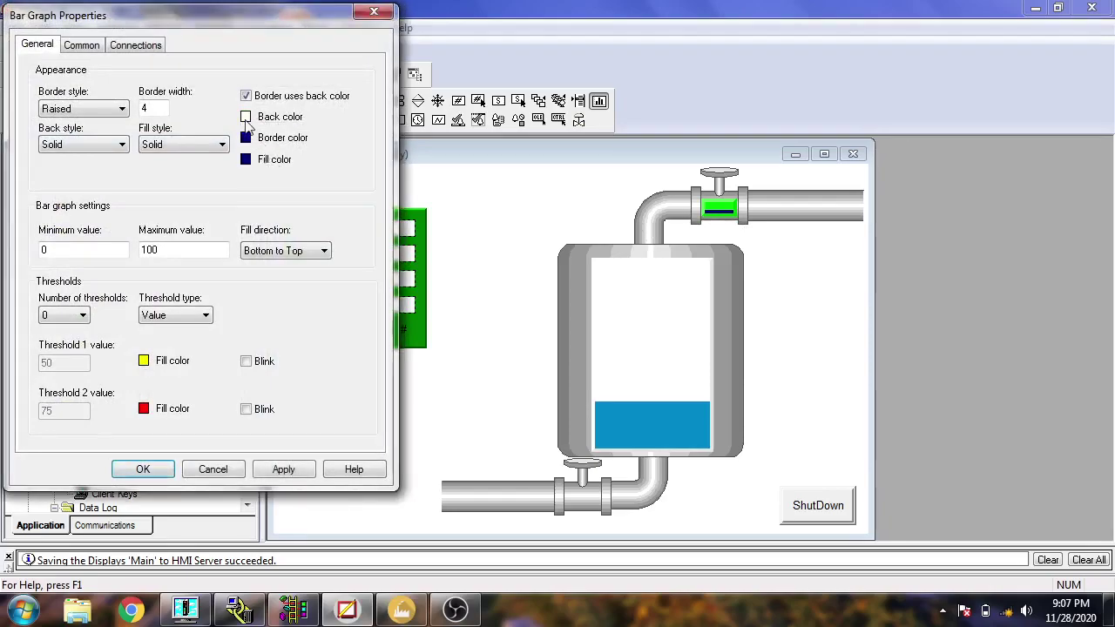
pyautogui.click(246, 159)
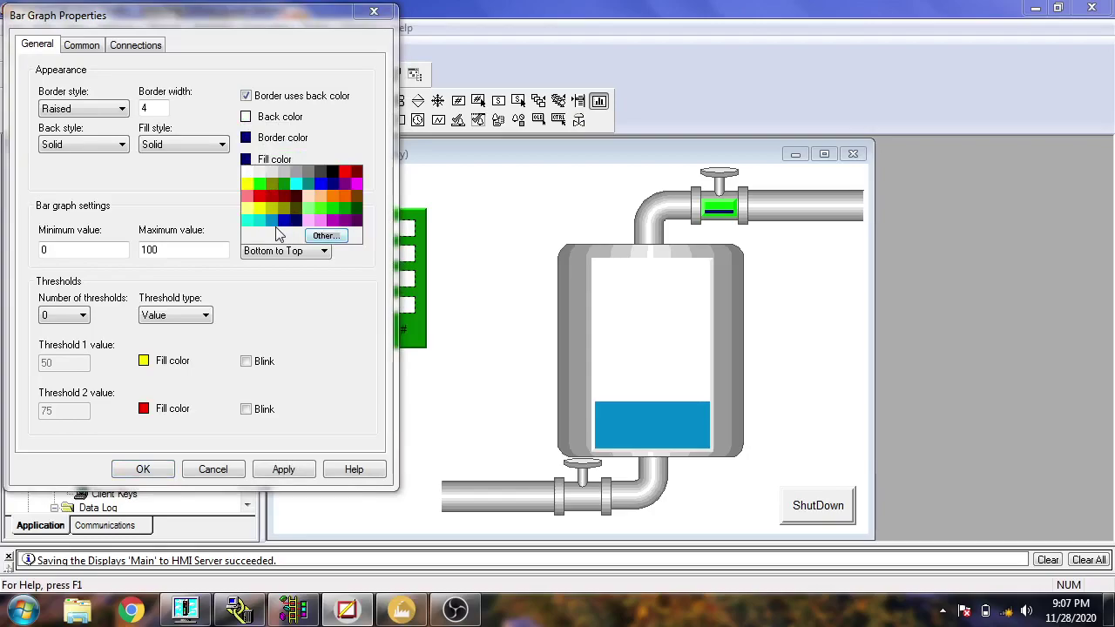
pyautogui.click(273, 221)
pyautogui.click(285, 469)
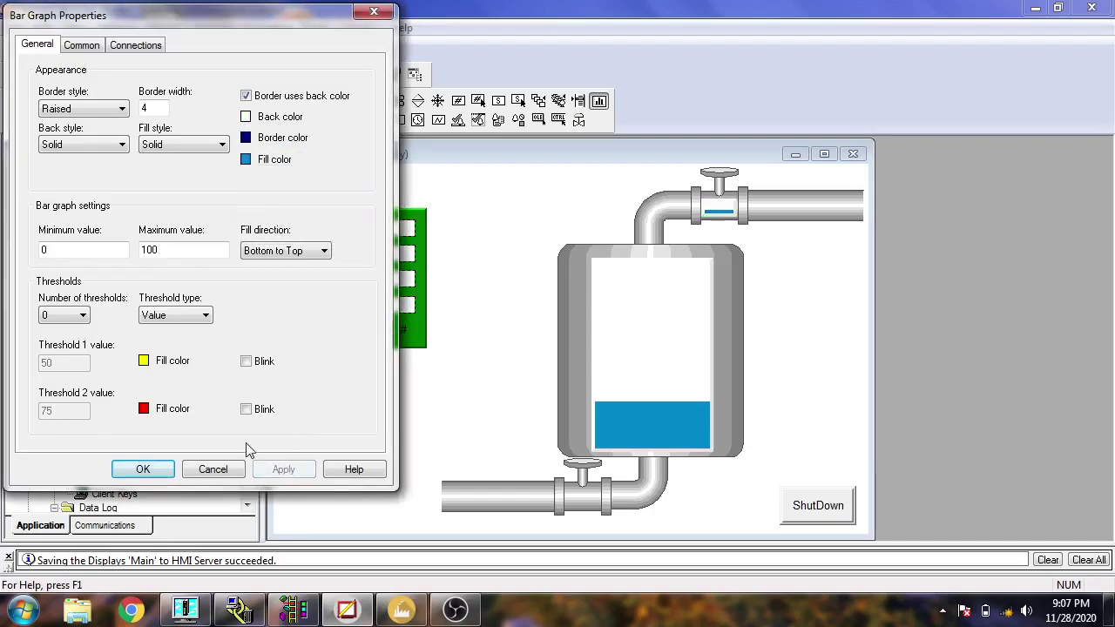
pyautogui.click(155, 469)
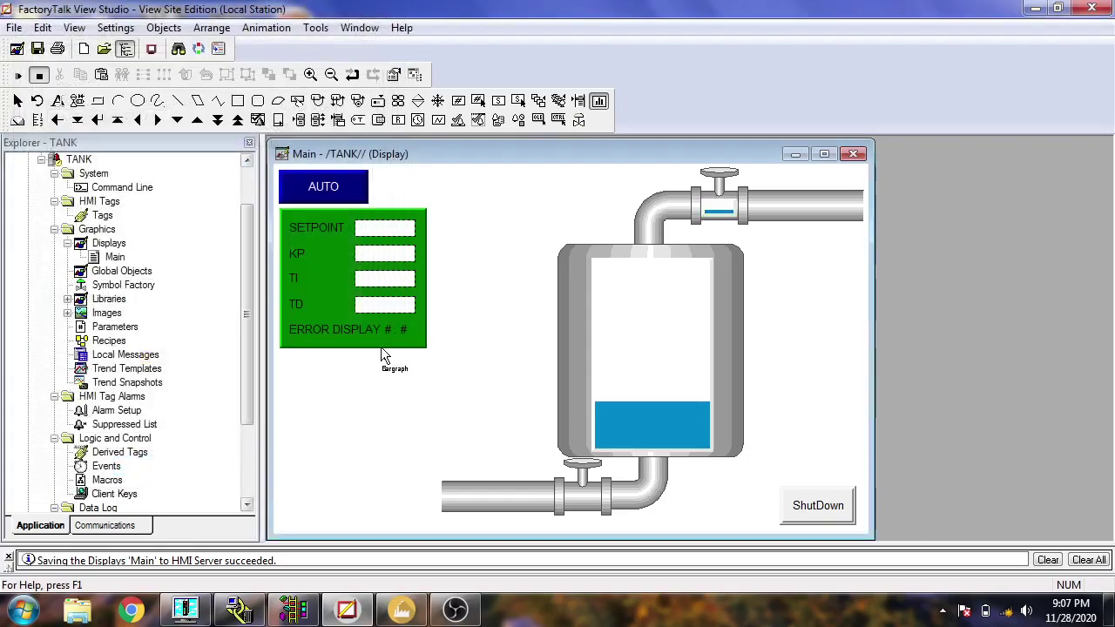
pyautogui.doubleClick(719, 211)
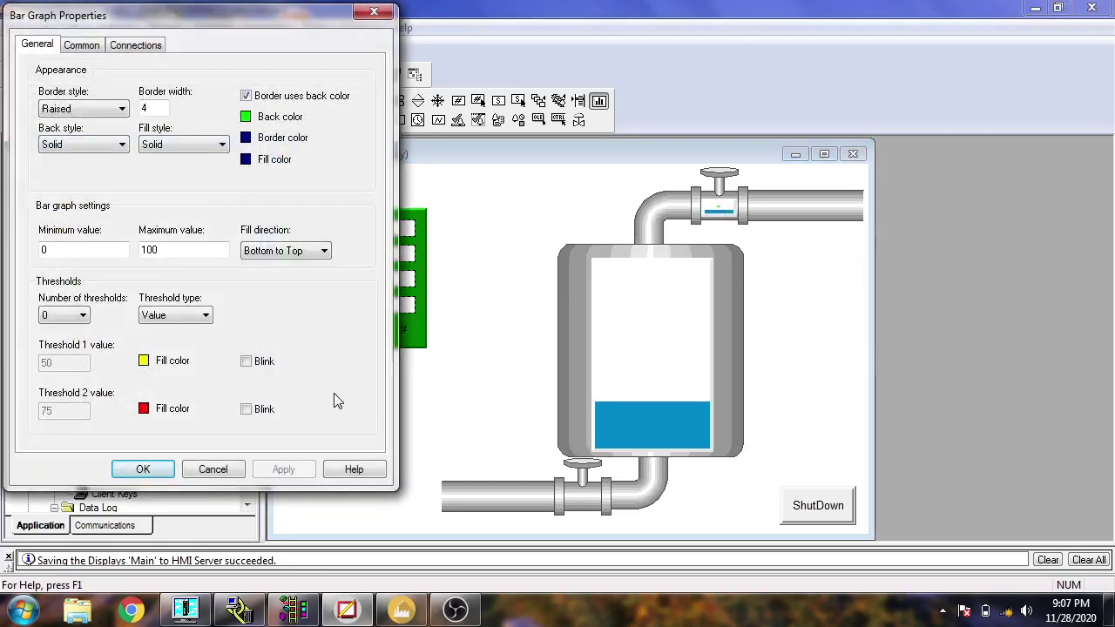
pyautogui.click(211, 469)
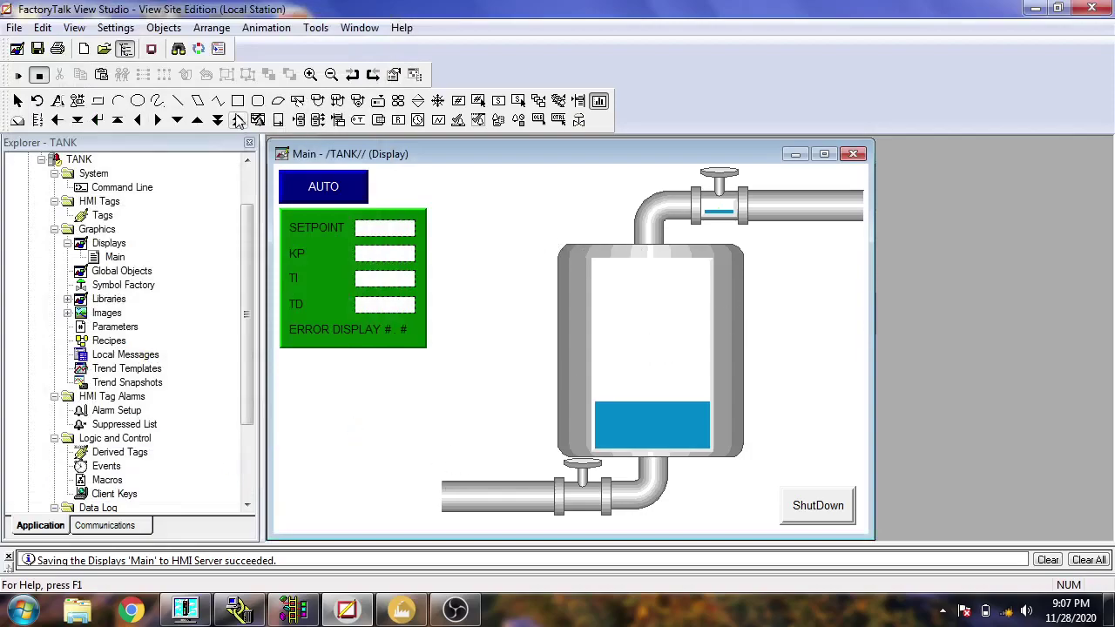
# Step: Select and deselect the inlet bar graph to check it, then open the Objects menu
pyautogui.click(17, 101)
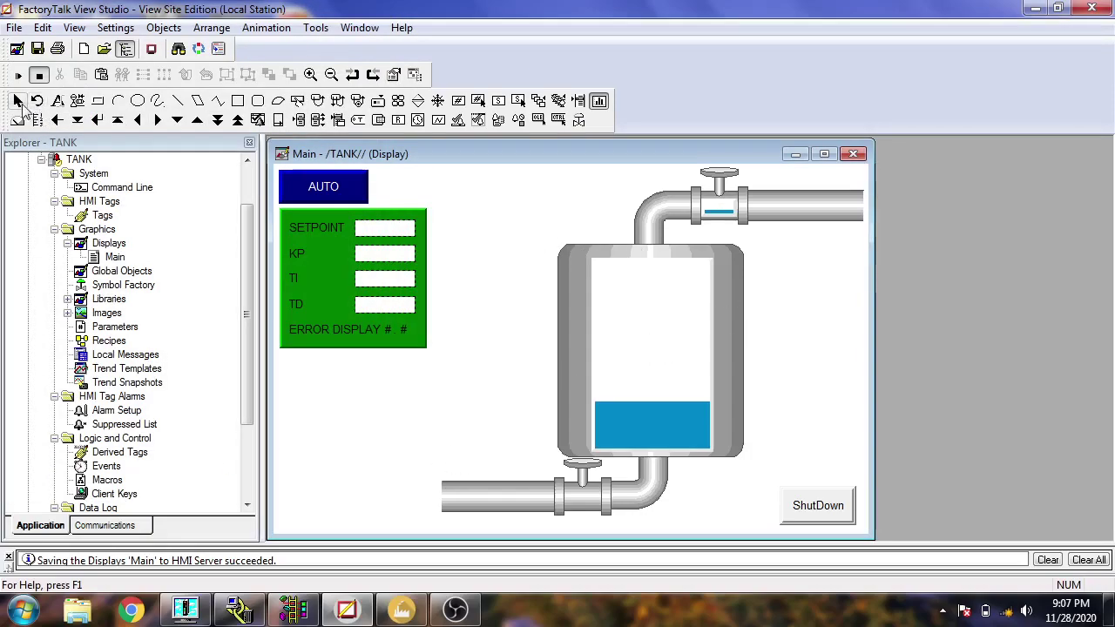
pyautogui.click(719, 211)
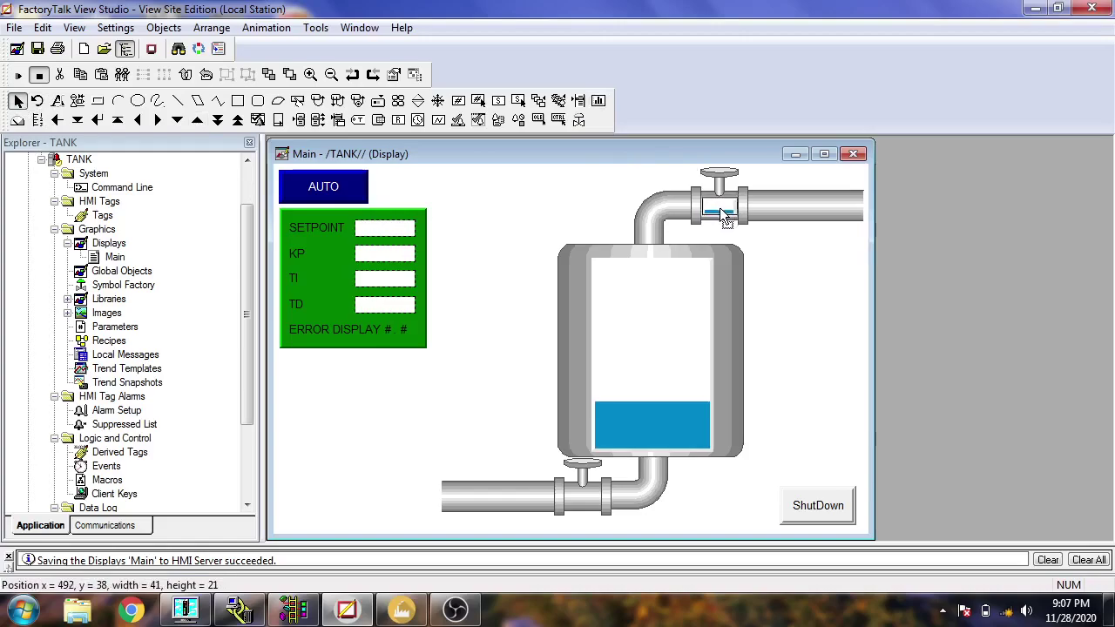
pyautogui.click(770, 272)
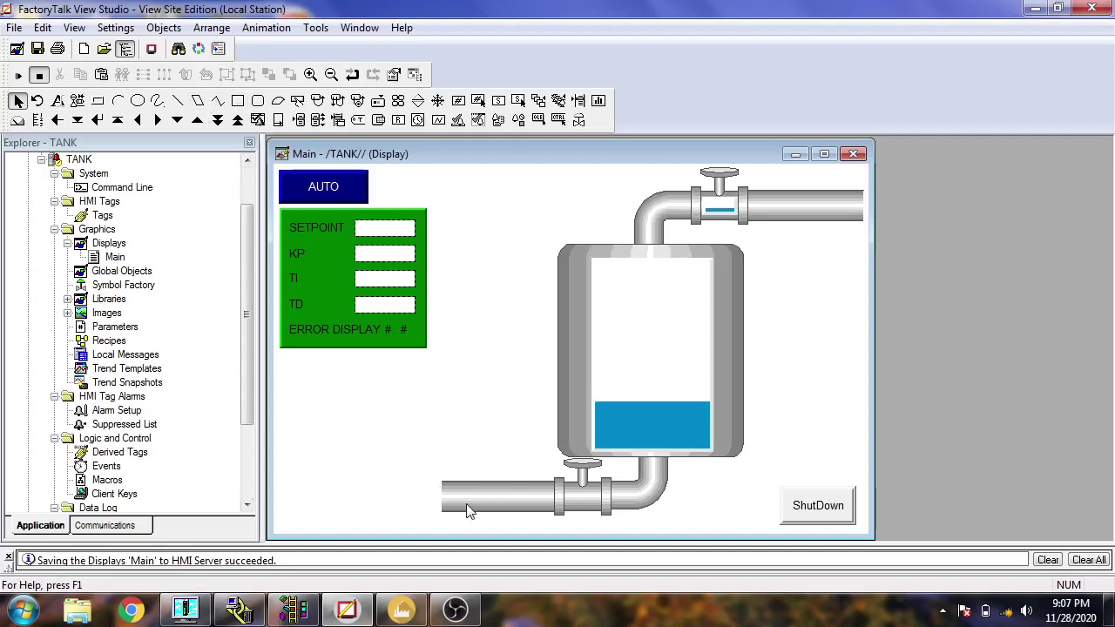
pyautogui.click(164, 27)
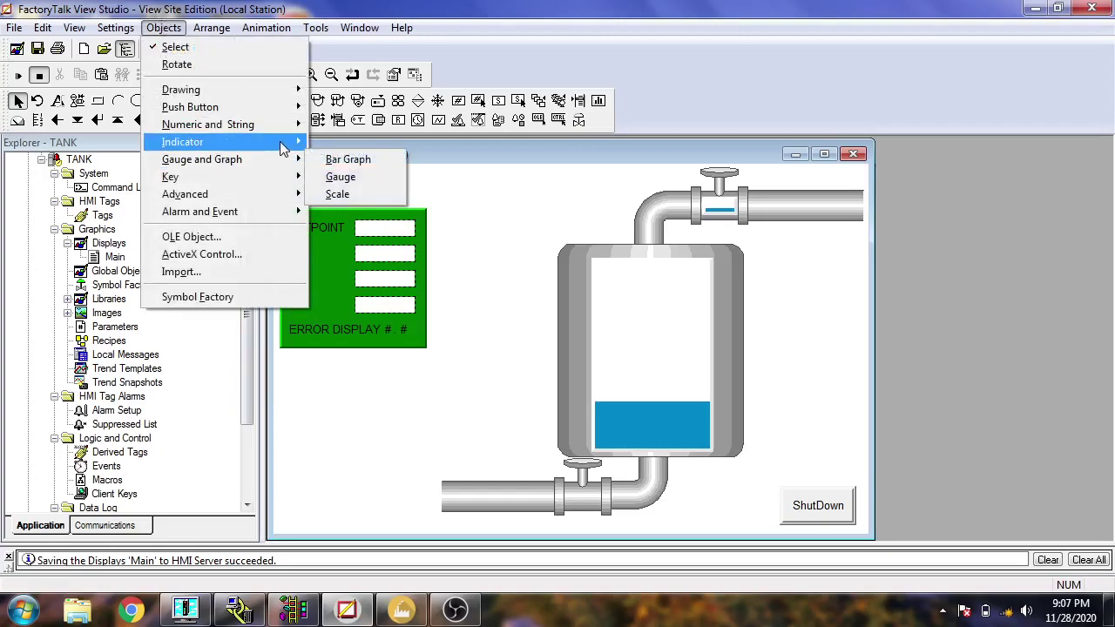
# Step: Draw a bar graph along the lower outlet pipe with white background, blue fill and an edited maximum value
pyautogui.moveTo(294, 146)
pyautogui.click(331, 160)
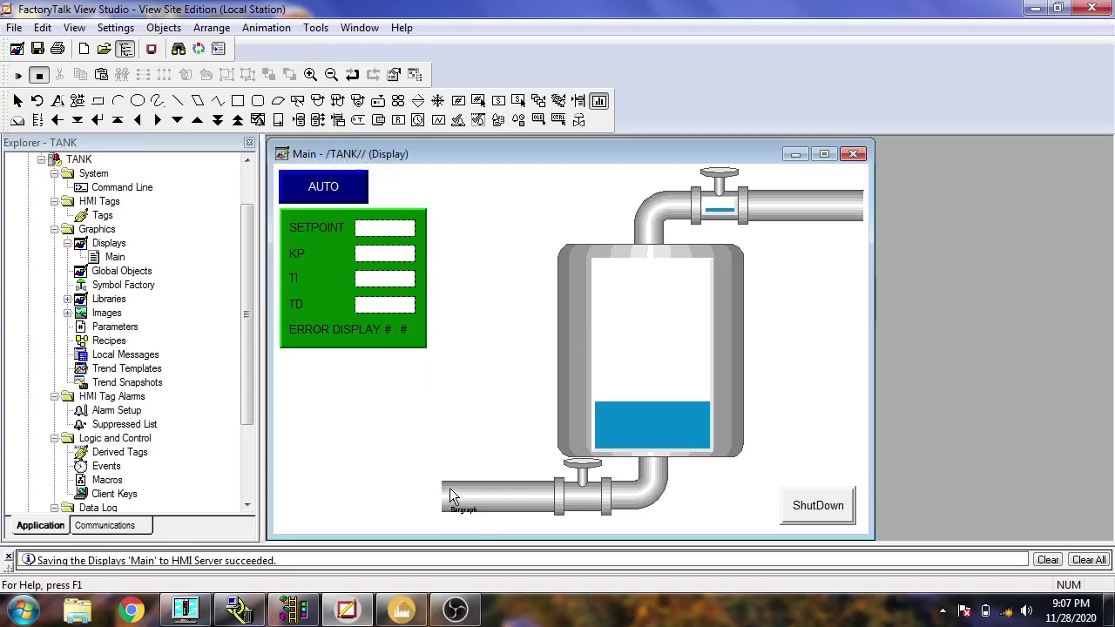
pyautogui.moveTo(447, 485); pyautogui.dragTo(551, 508)
pyautogui.click(245, 117)
pyautogui.click(261, 138)
pyautogui.click(249, 159)
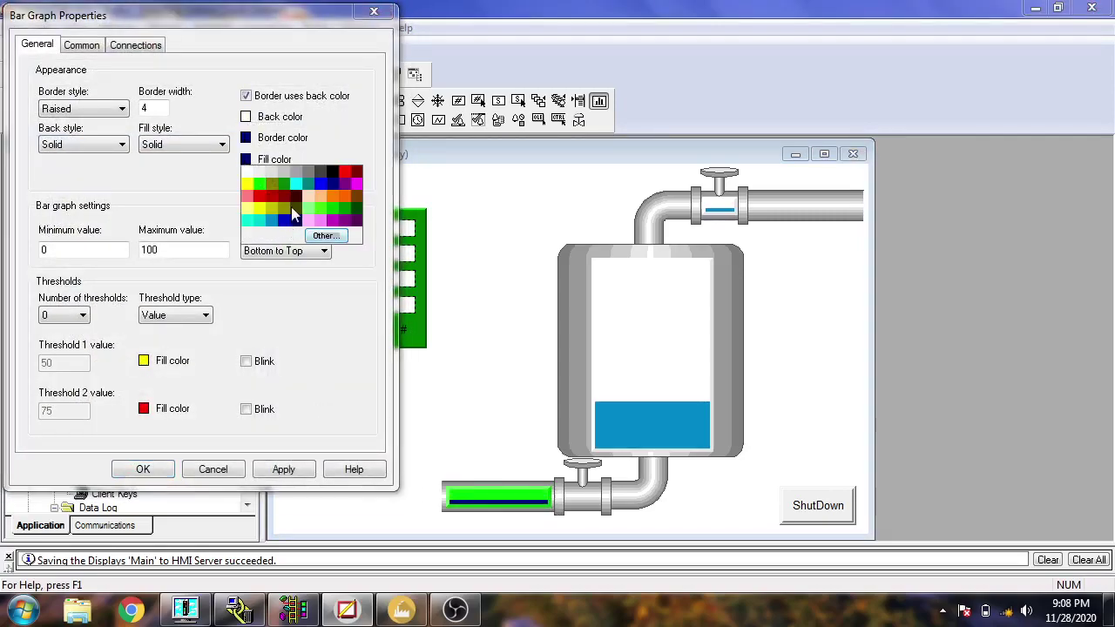
pyautogui.click(273, 222)
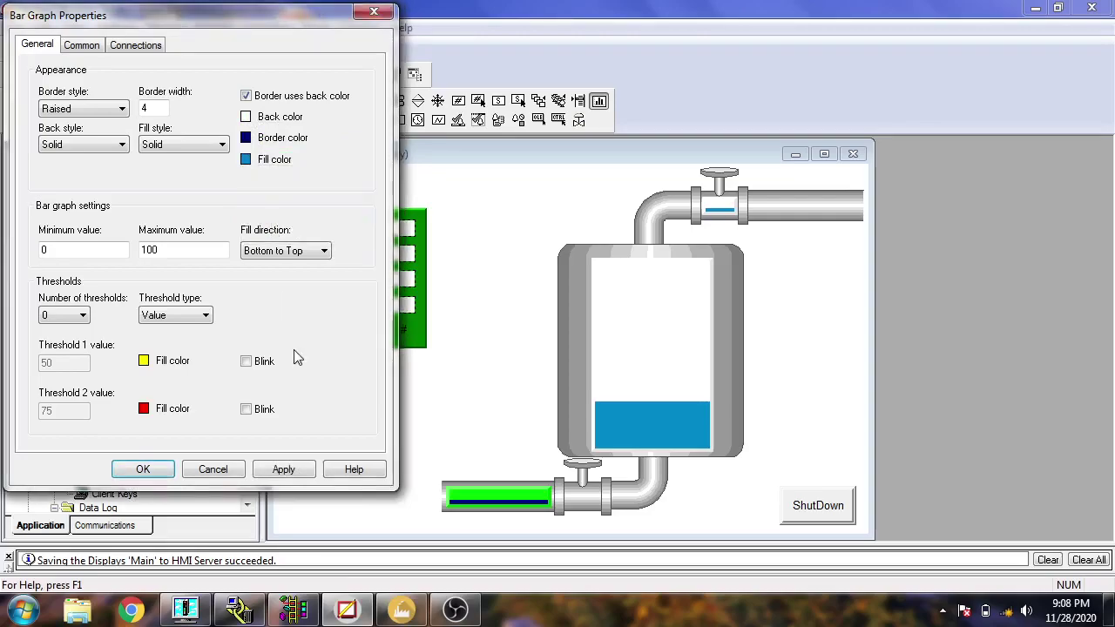
pyautogui.click(212, 251)
pyautogui.click(297, 471)
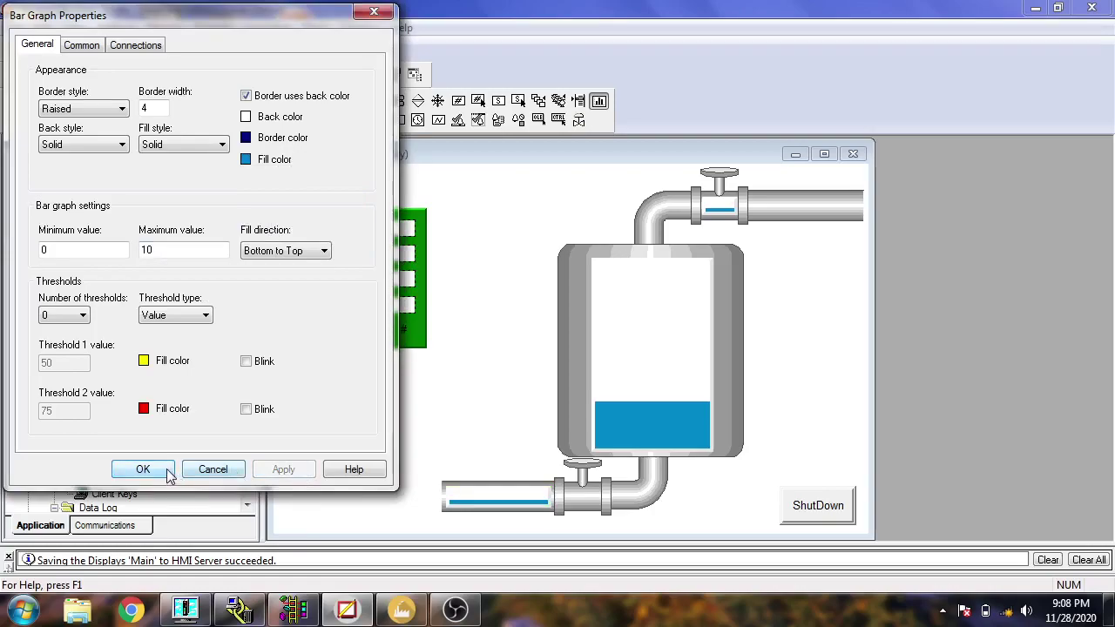
pyautogui.click(143, 469)
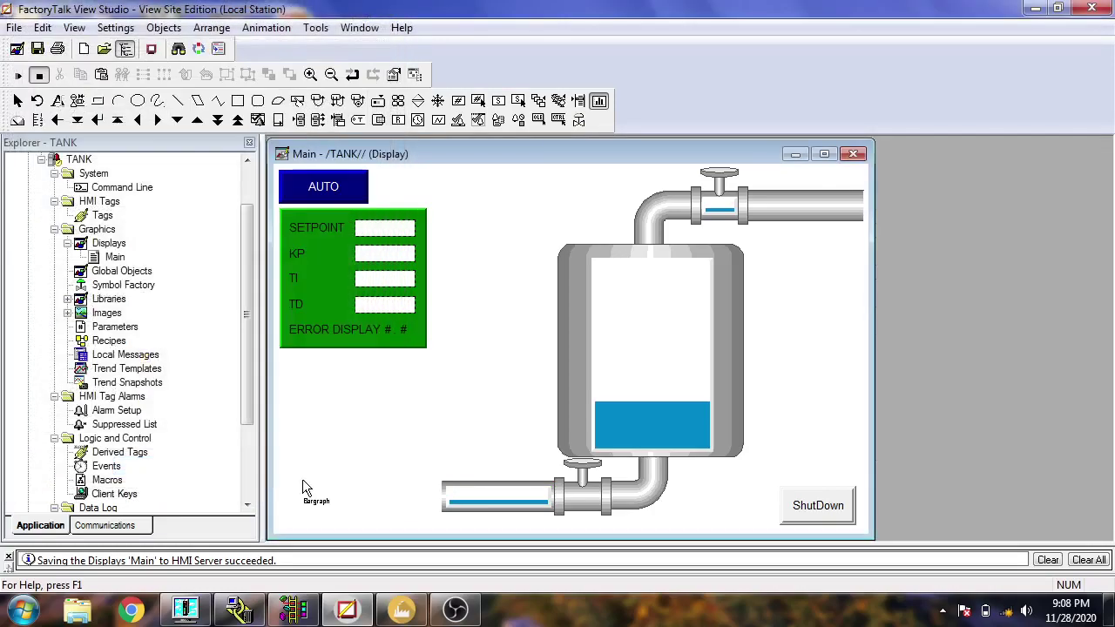
# Step: Recheck the outlet bar graph's properties and selection without making changes
pyautogui.doubleClick(504, 496)
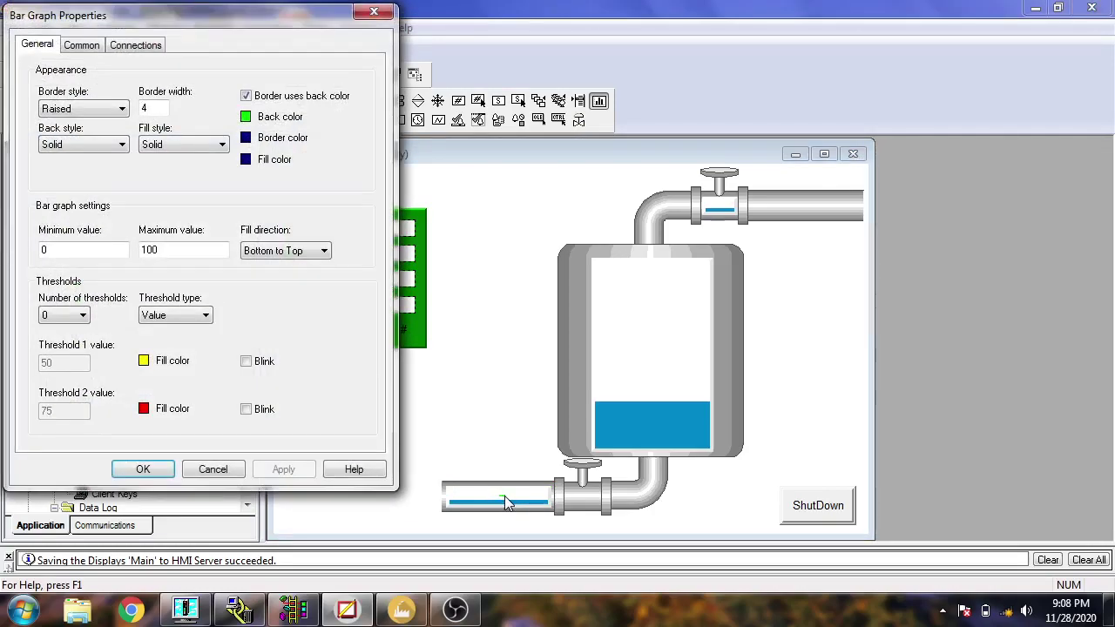
pyautogui.click(228, 471)
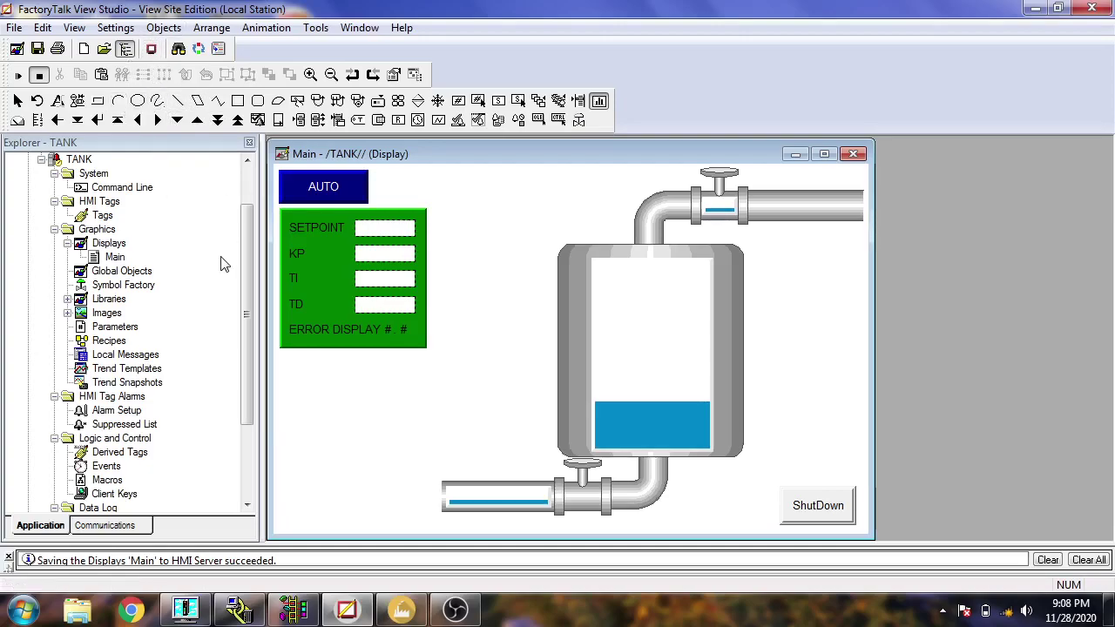
pyautogui.click(18, 101)
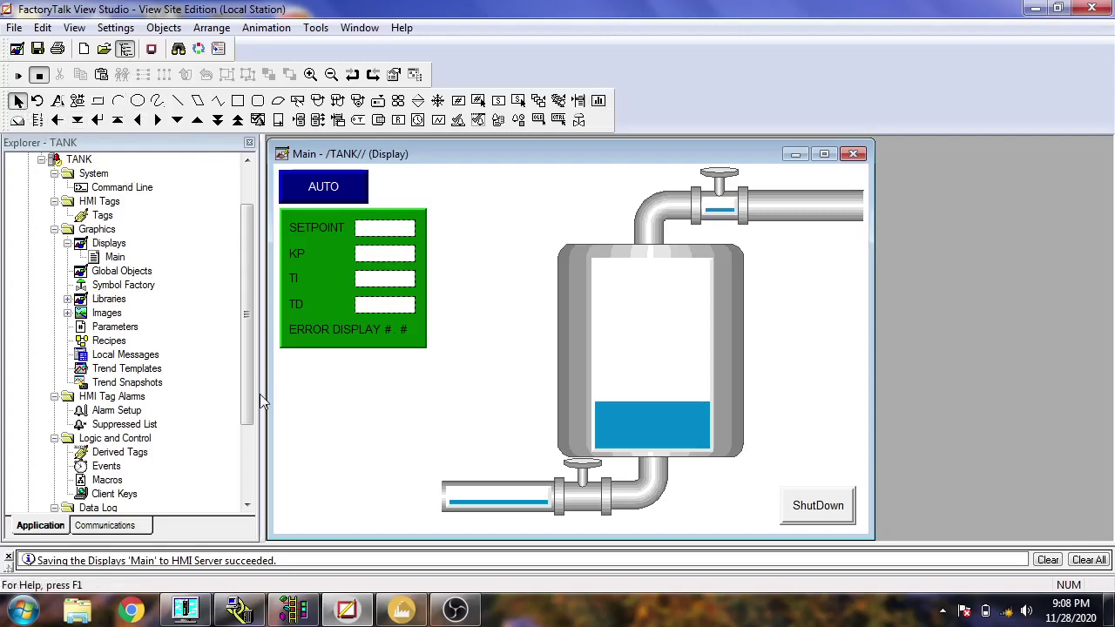
pyautogui.click(503, 503)
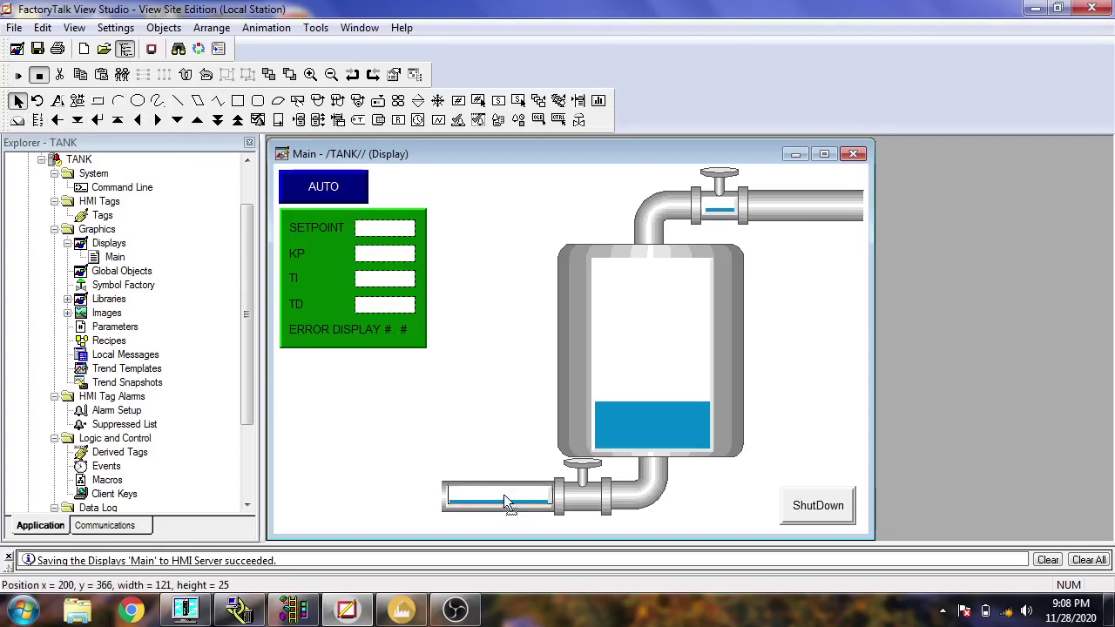
pyautogui.click(504, 428)
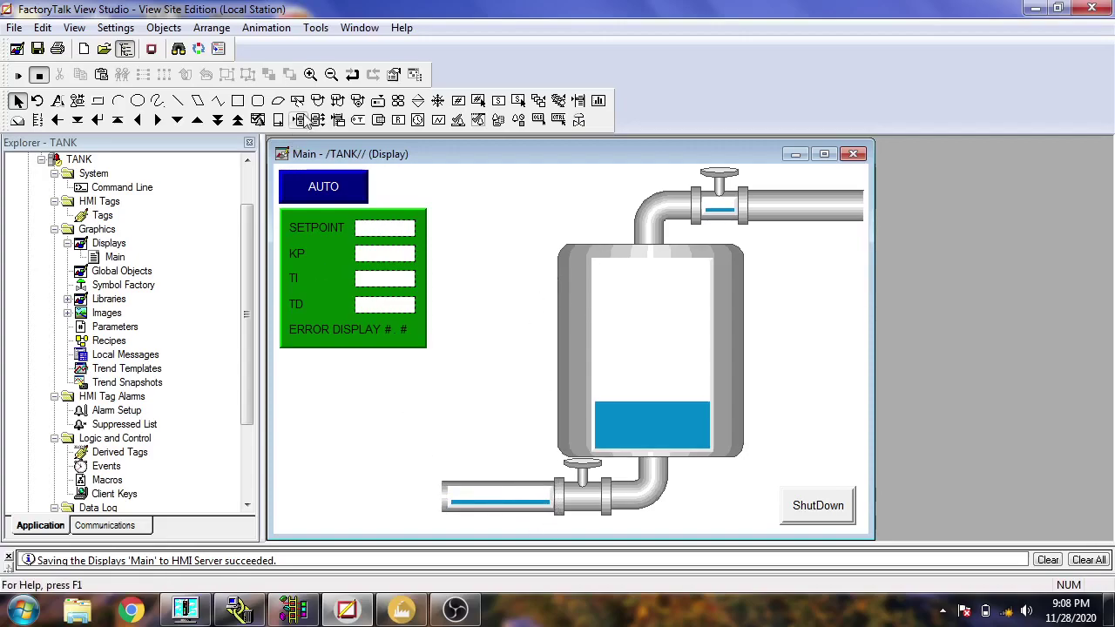
# Step: Draw a third bar graph on the lower pipe valve
pyautogui.click(115, 27)
pyautogui.moveTo(161, 34)
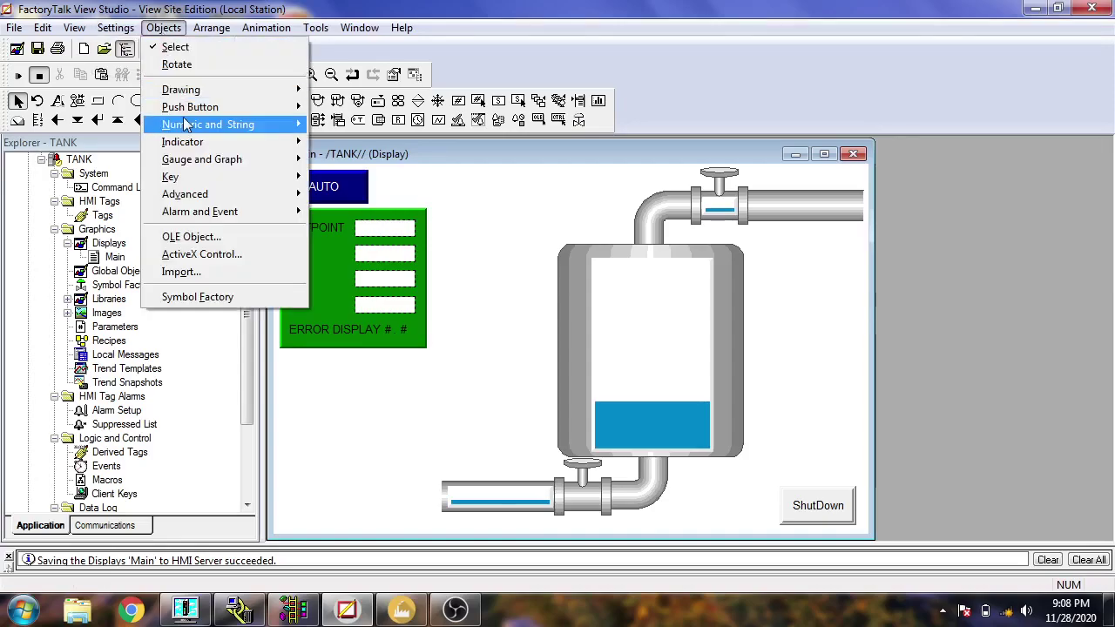
pyautogui.moveTo(274, 165)
pyautogui.click(319, 157)
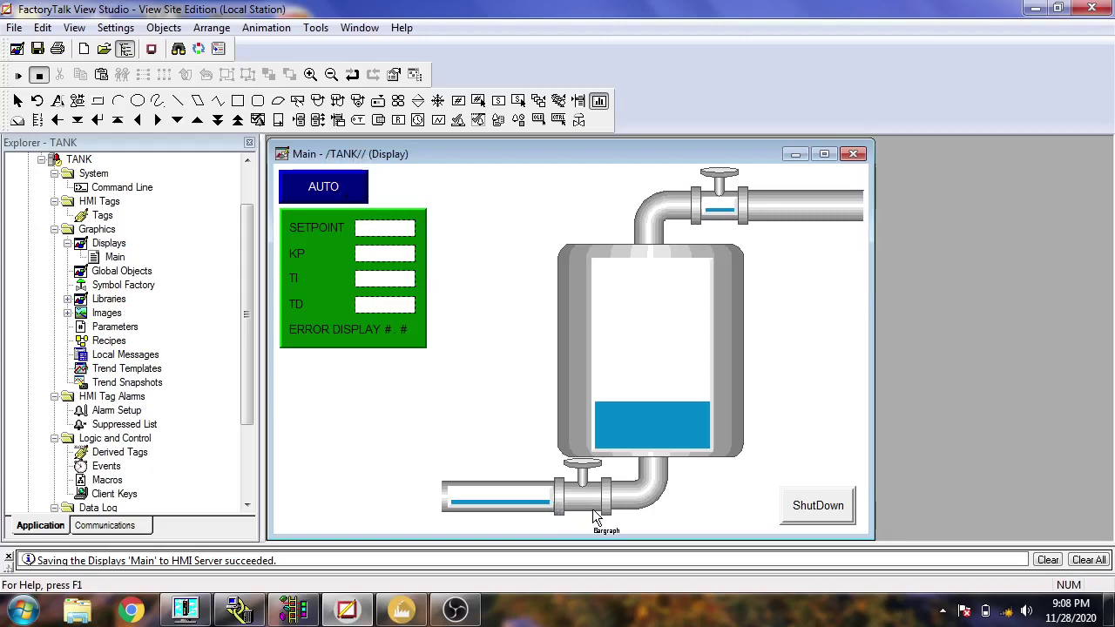
pyautogui.moveTo(599, 506); pyautogui.dragTo(565, 489)
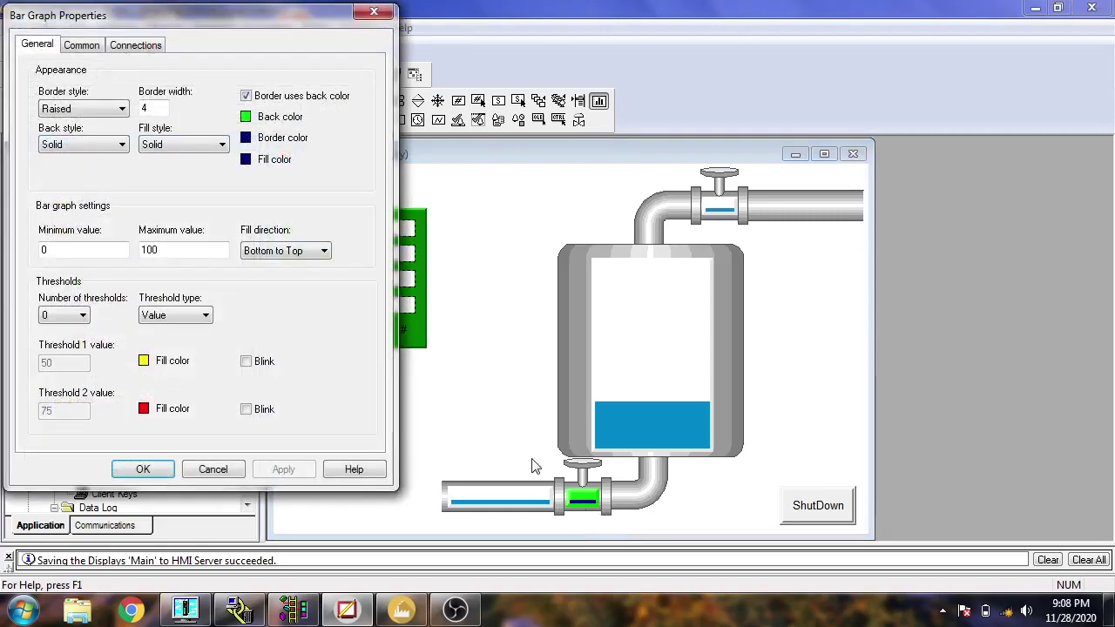
# Step: Give the valve bar graph a white background and blue fill
pyautogui.click(247, 117)
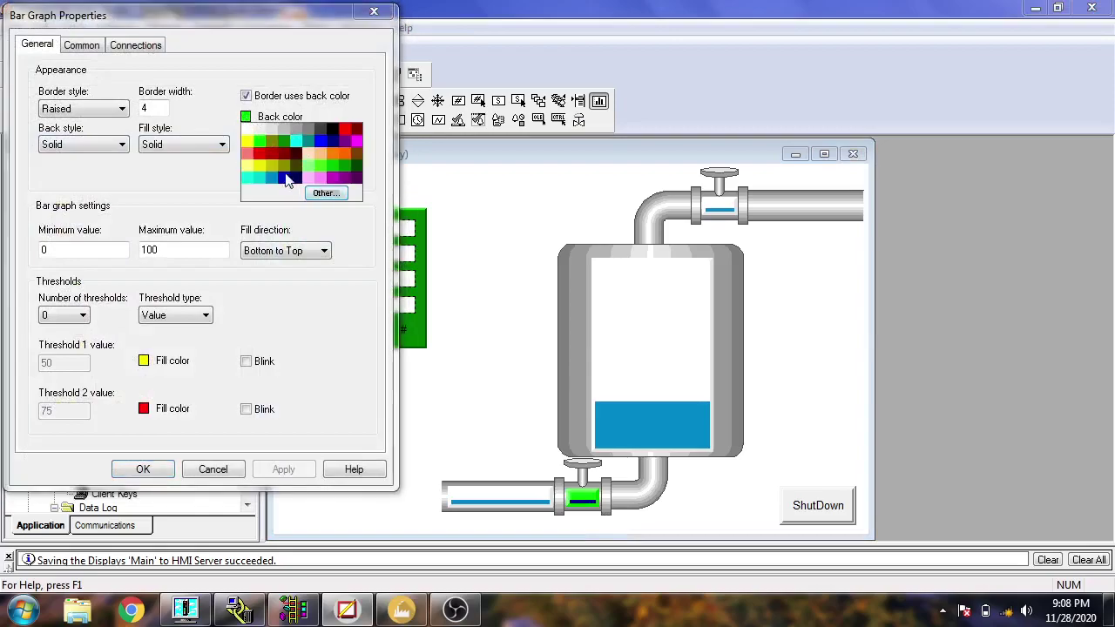
pyautogui.click(274, 184)
pyautogui.click(247, 159)
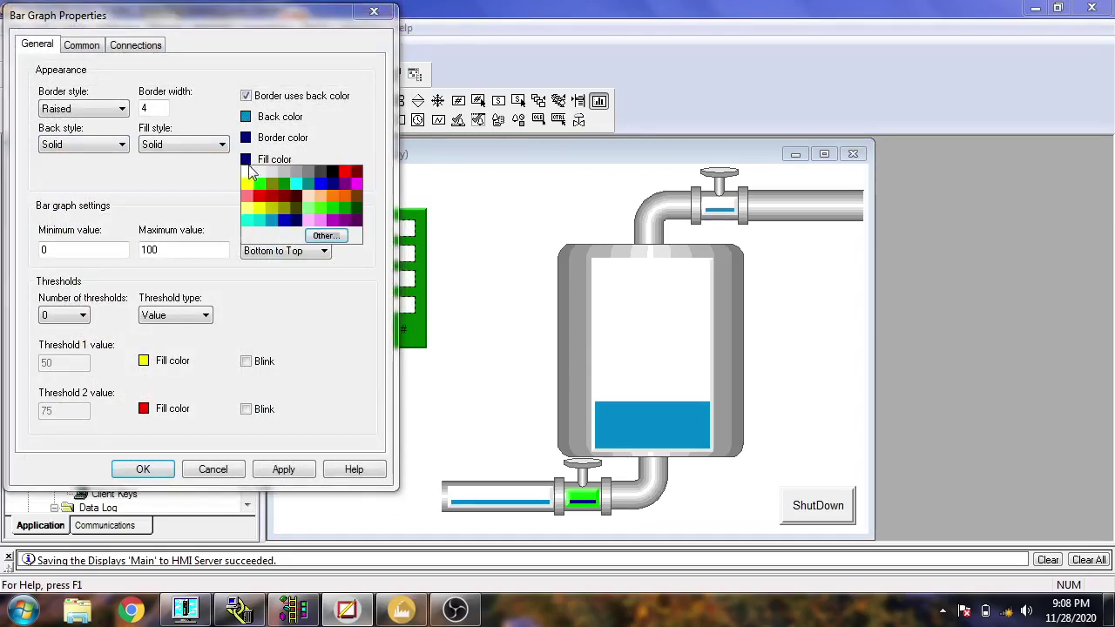
pyautogui.click(246, 140)
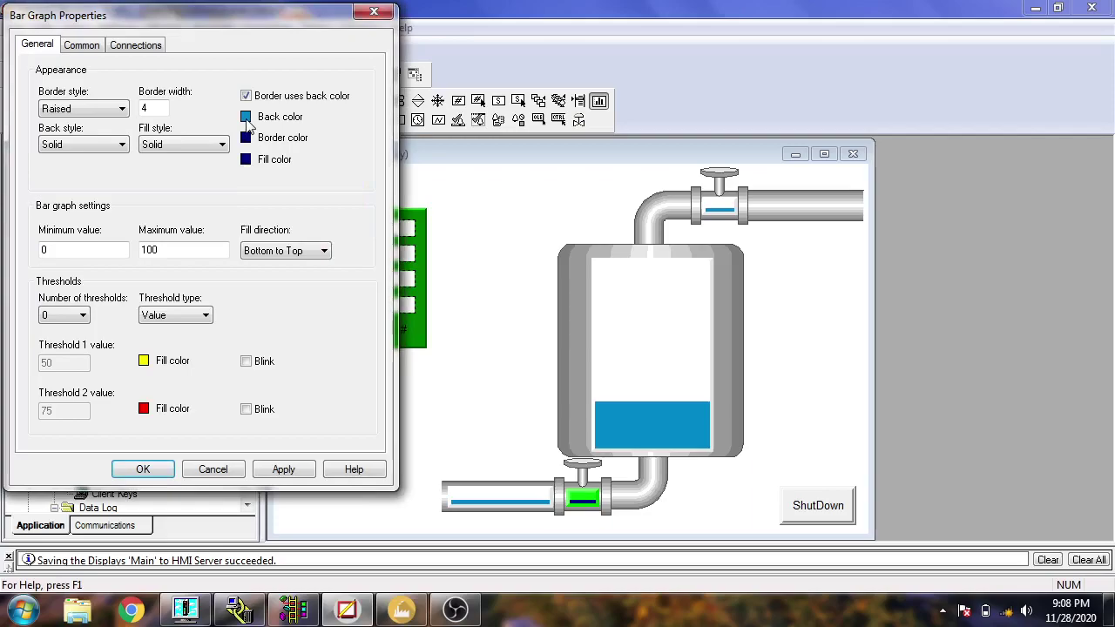
pyautogui.click(247, 139)
pyautogui.click(247, 127)
pyautogui.click(247, 161)
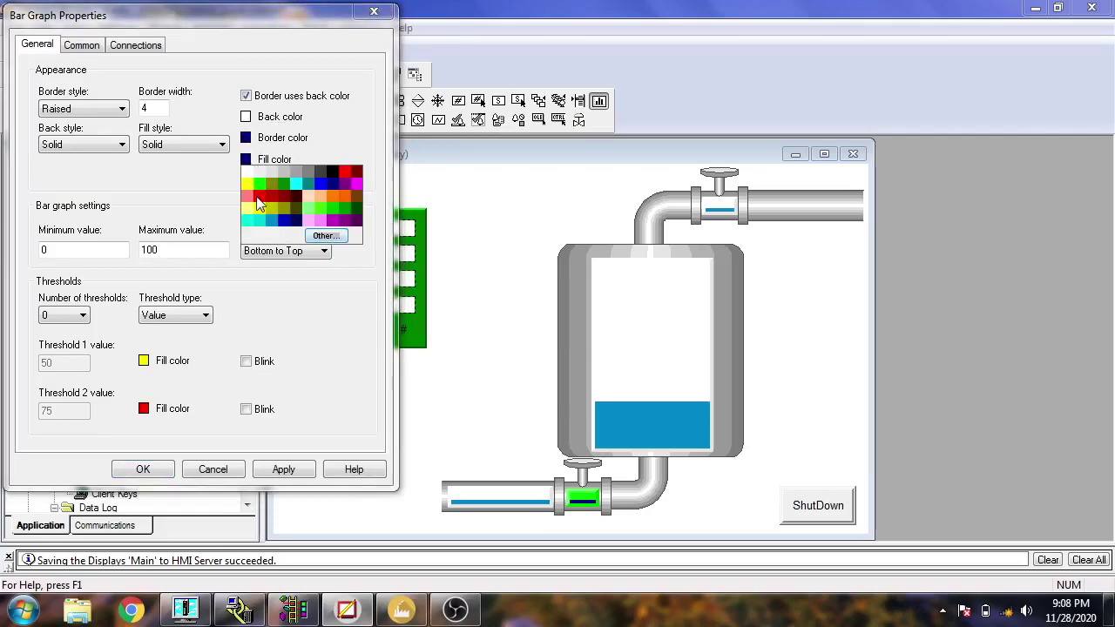
pyautogui.click(272, 223)
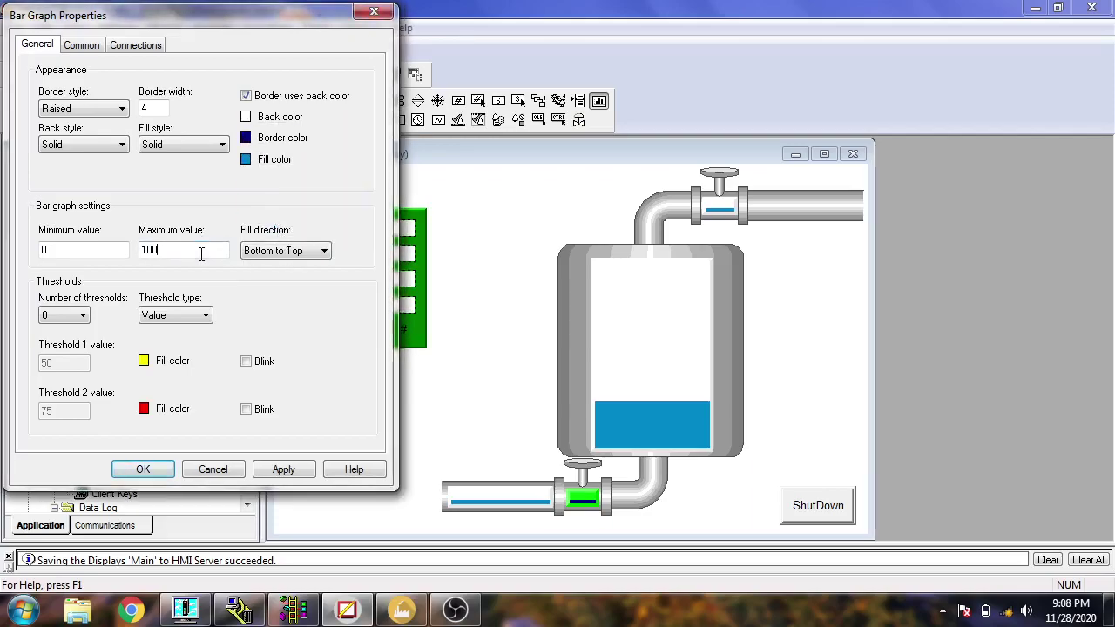
pyautogui.click(283, 469)
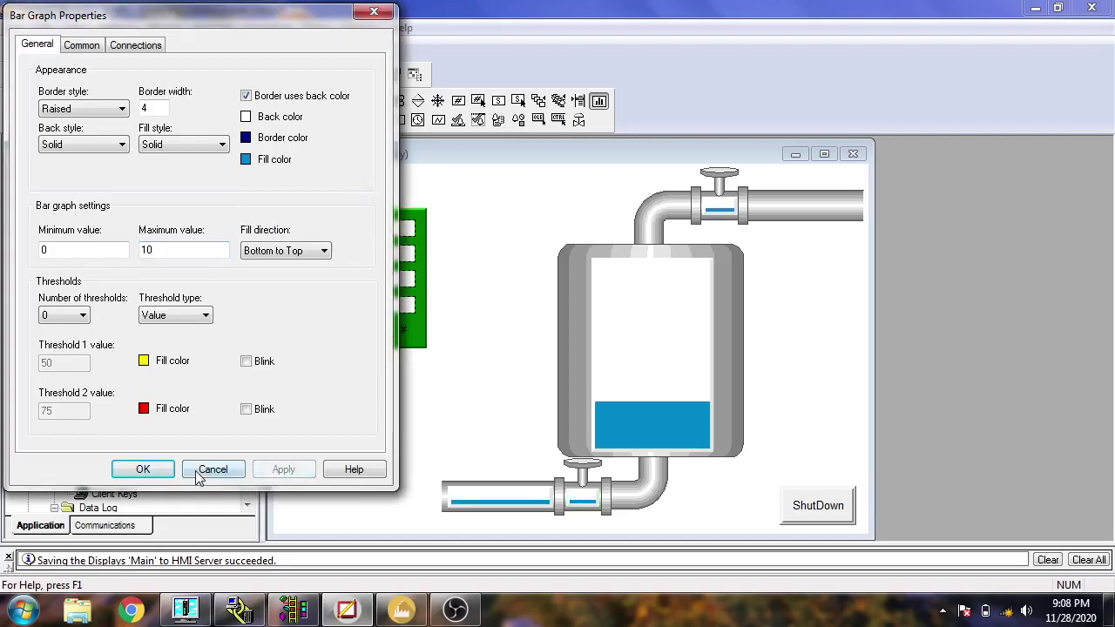
pyautogui.click(198, 470)
# Step: Set the upper-pipe bar graph's maximum value to 10
pyautogui.doubleClick(714, 204)
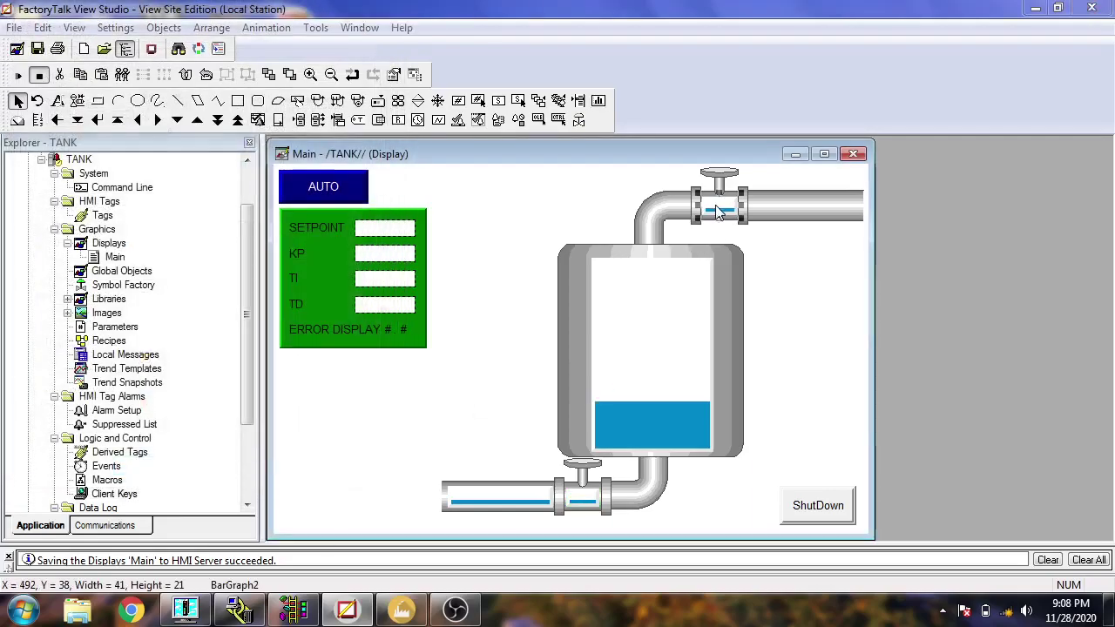
pyautogui.click(195, 250)
pyautogui.press('BackSpace')
pyautogui.click(283, 469)
pyautogui.click(213, 469)
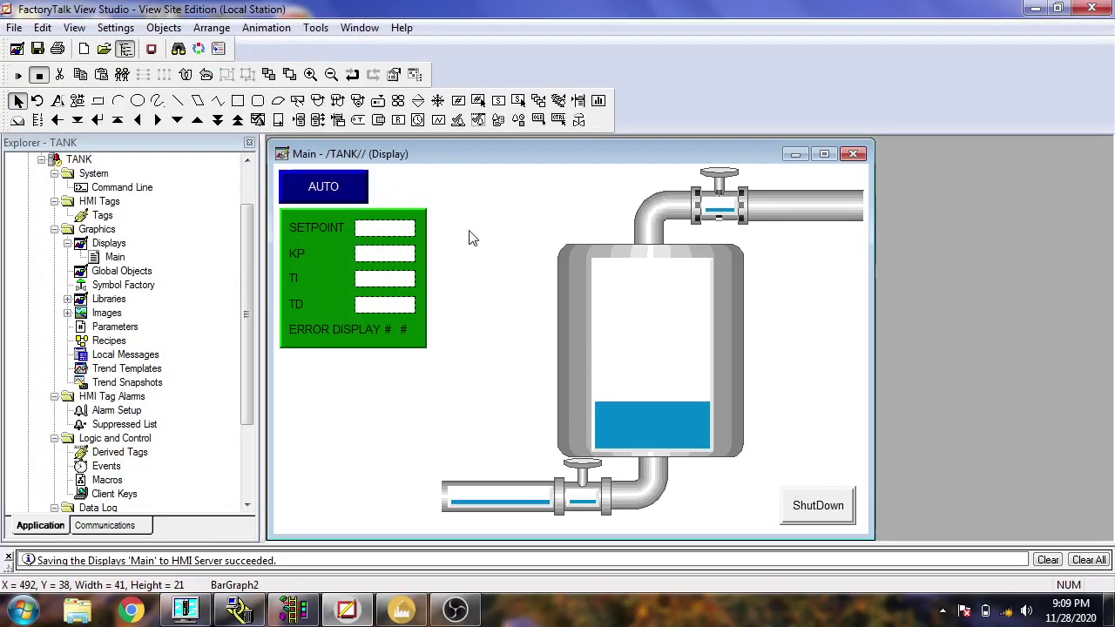
# Step: Draw a tall bar graph left of the tank with white background and blue fill
pyautogui.click(164, 28)
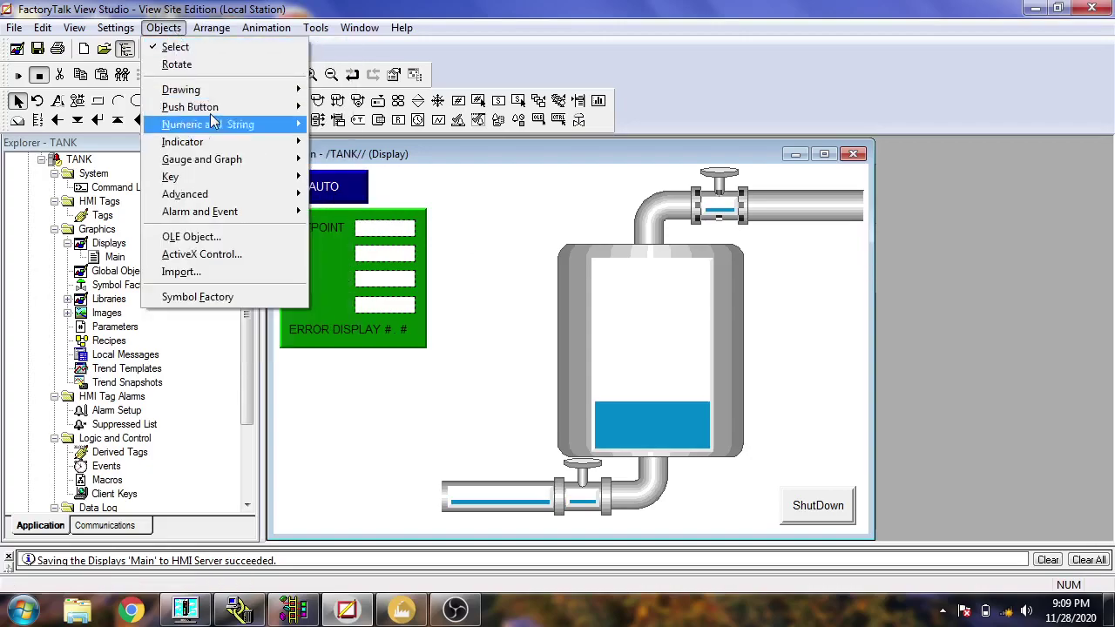
pyautogui.moveTo(240, 159)
pyautogui.click(348, 160)
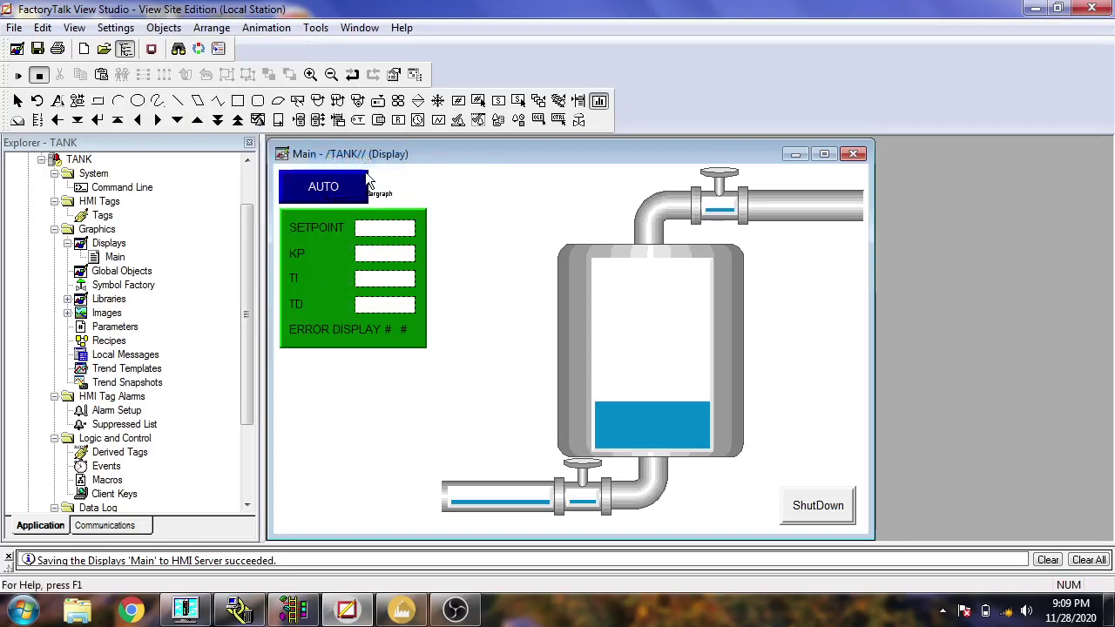
pyautogui.moveTo(461, 292)
pyautogui.mouseDown()
pyautogui.moveTo(515, 413)
pyautogui.moveTo(534, 407)
pyautogui.mouseUp()
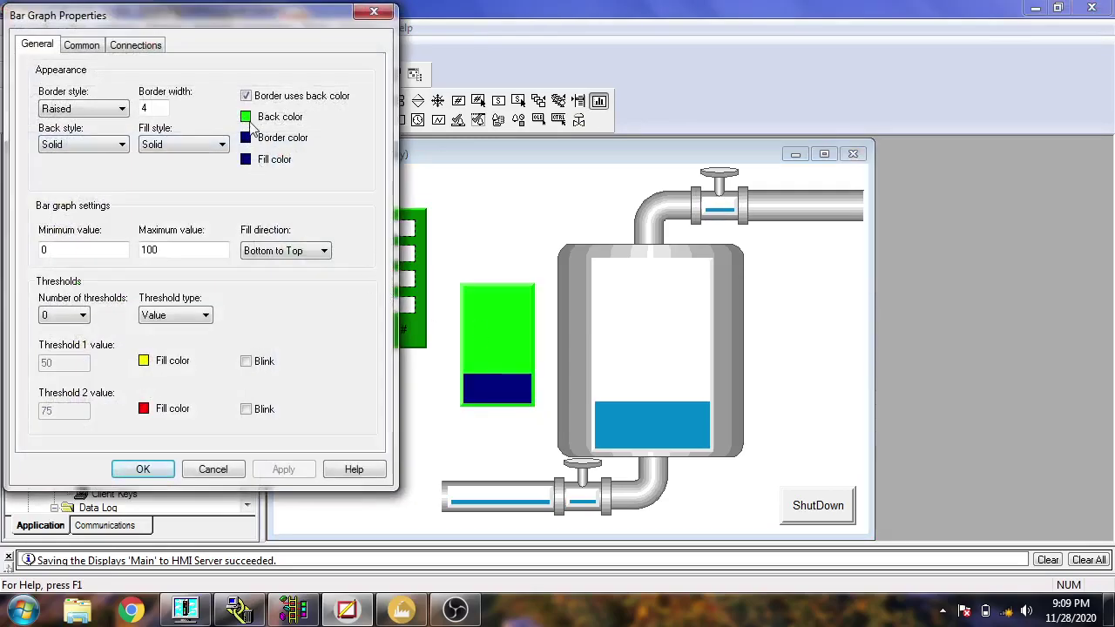
pyautogui.click(248, 119)
pyautogui.click(251, 131)
pyautogui.click(249, 159)
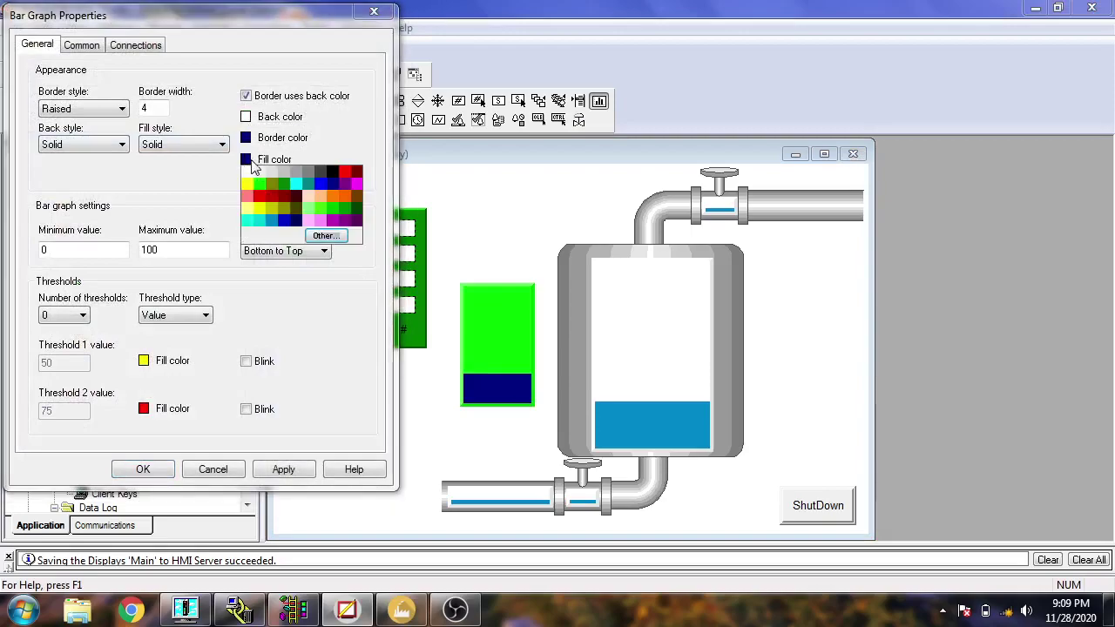
pyautogui.click(272, 219)
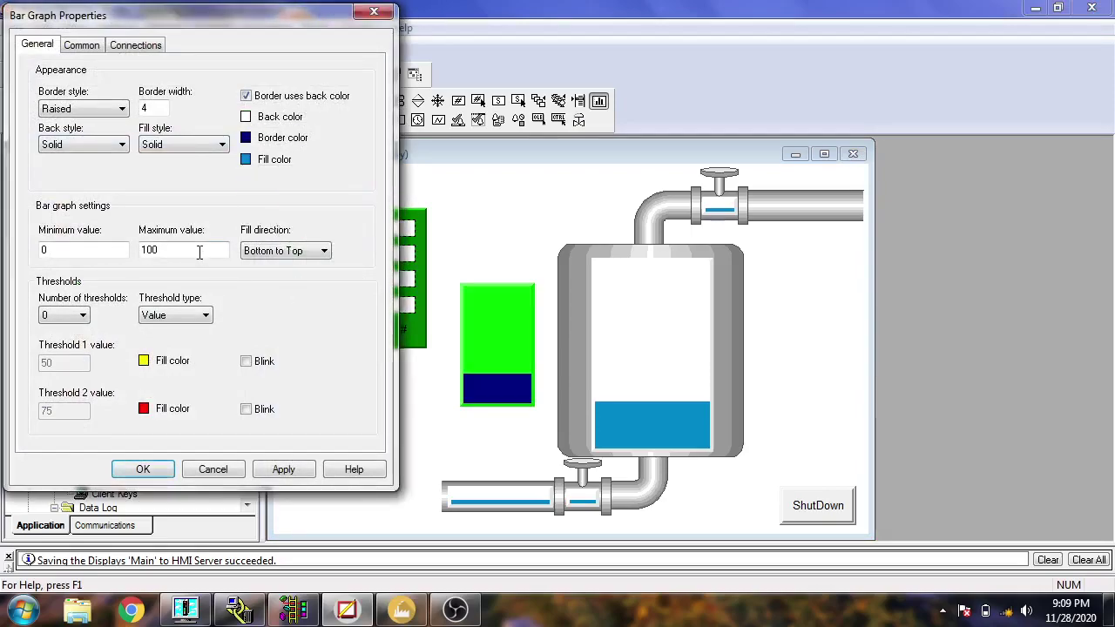
pyautogui.click(283, 469)
pyautogui.click(143, 470)
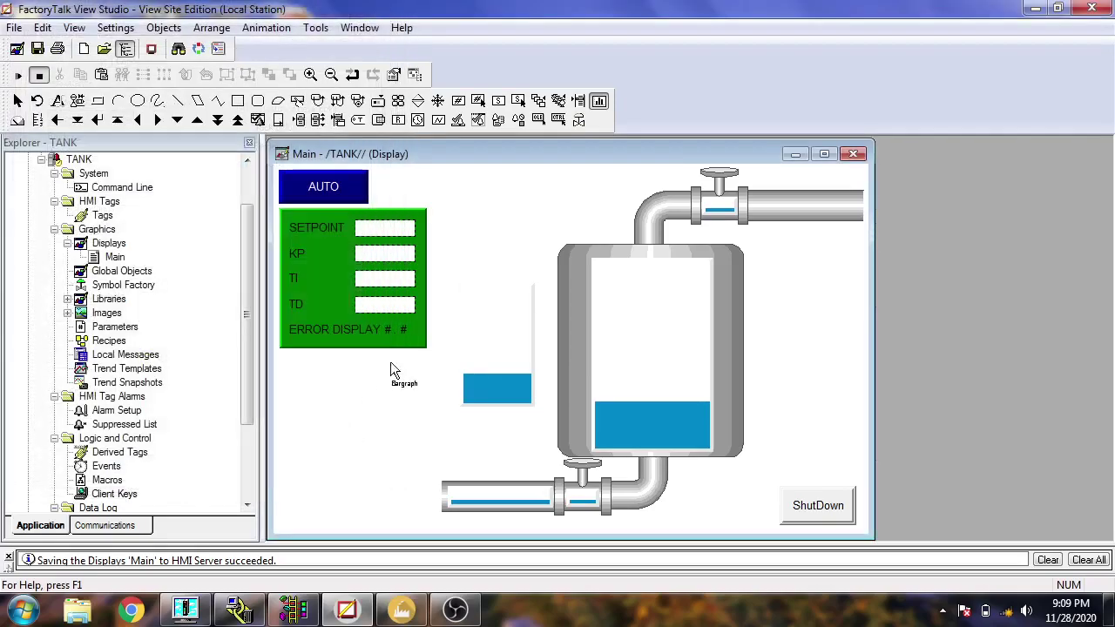
pyautogui.click(464, 364)
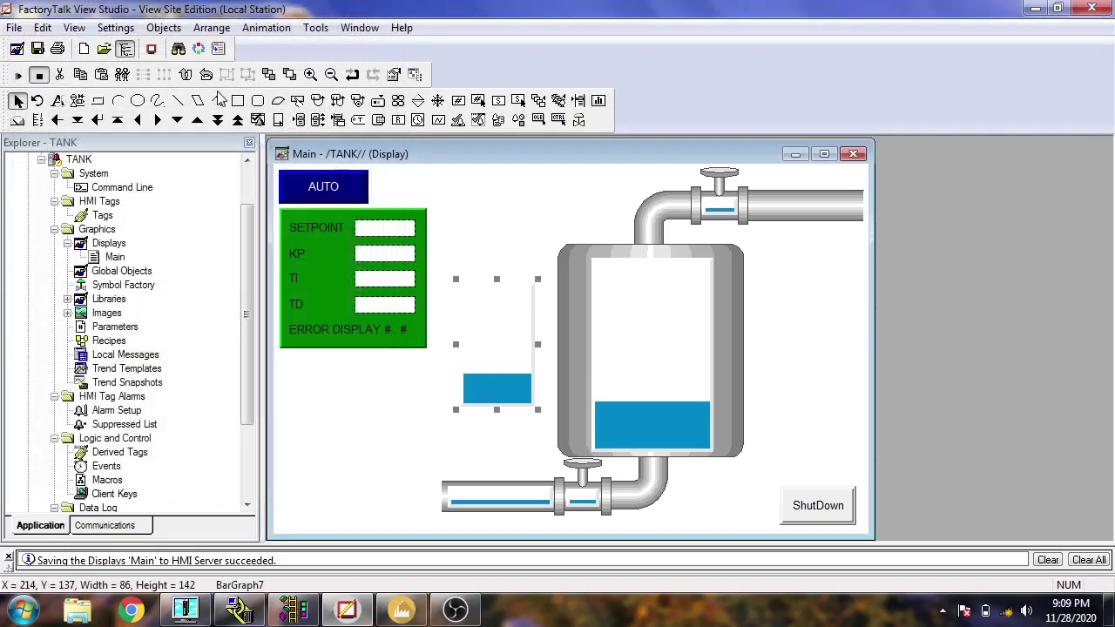
# Step: Delete the extra white-and-blue bar graph left of the tank
pyautogui.rightClick(501, 329)
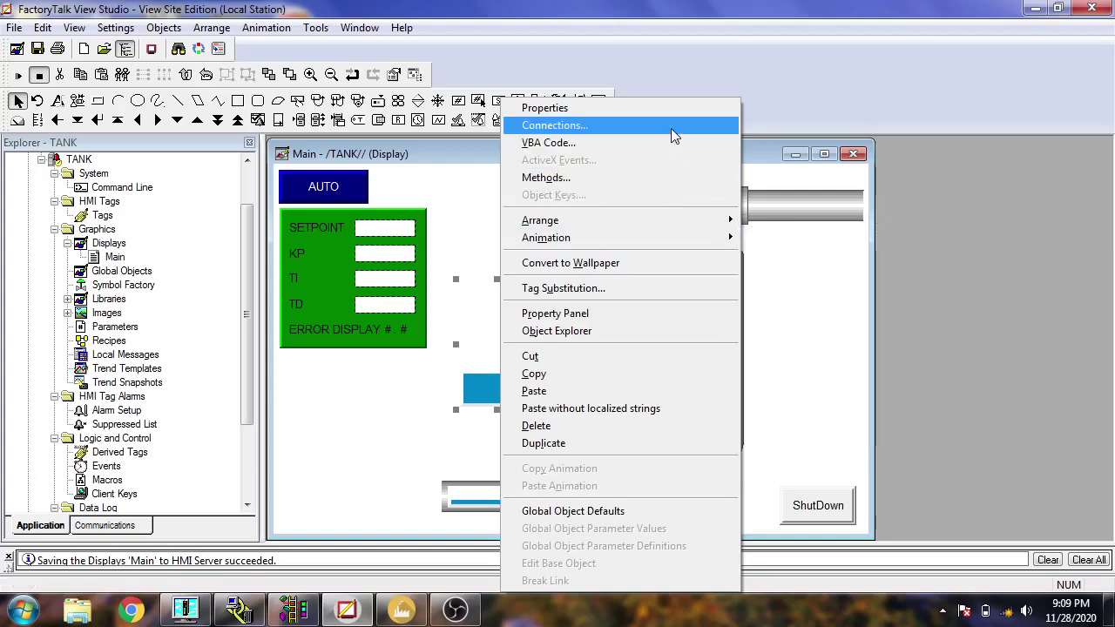
pyautogui.click(418, 409)
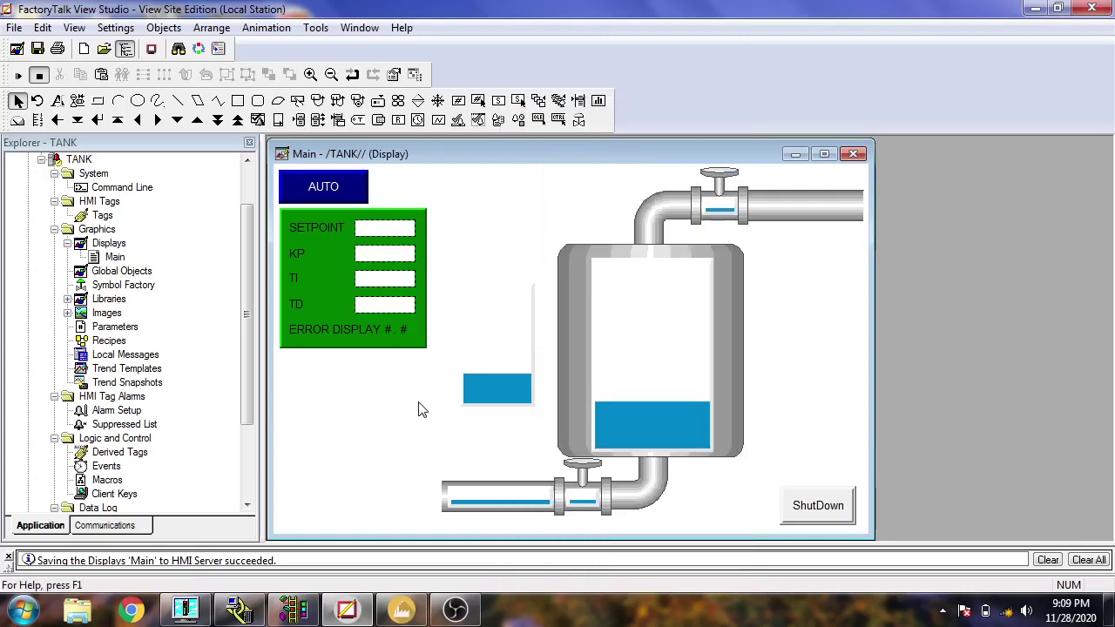
pyautogui.click(475, 393)
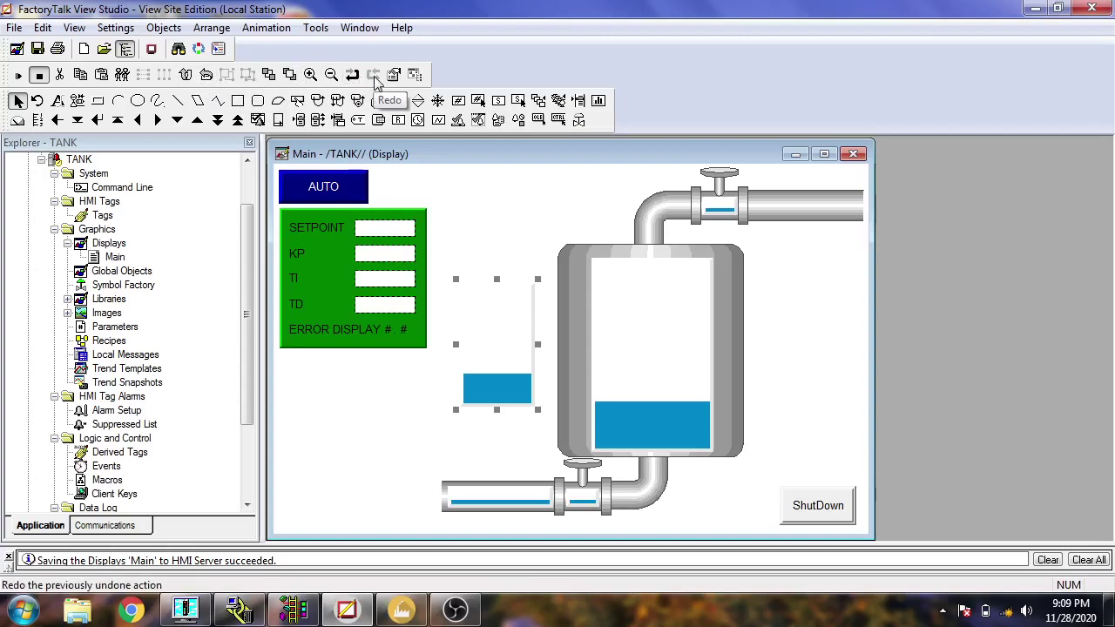
pyautogui.click(266, 28)
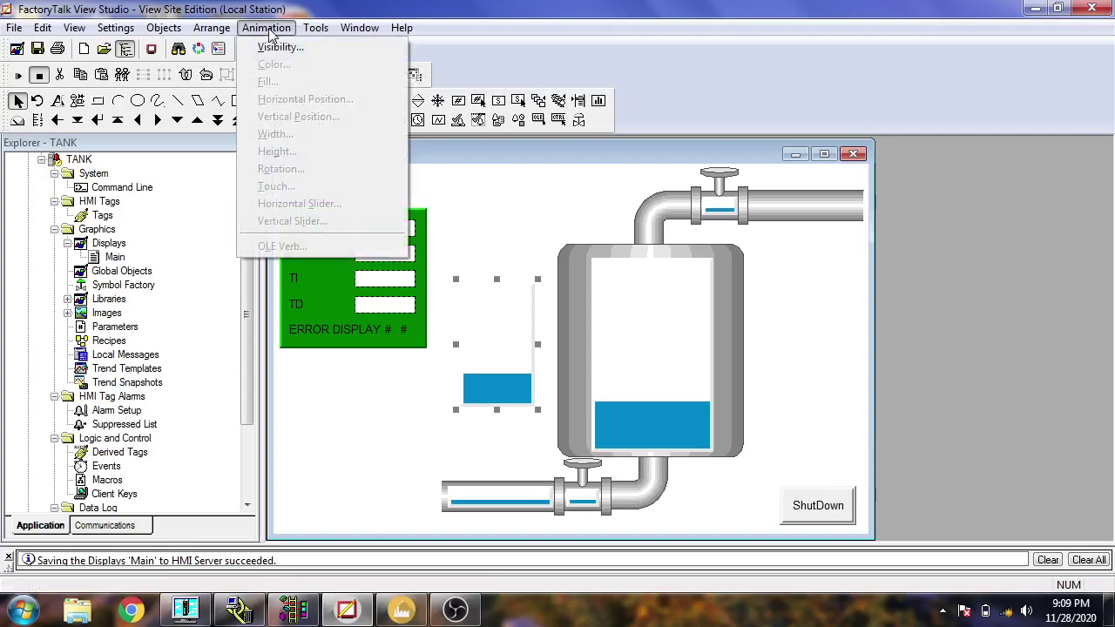
pyautogui.moveTo(192, 26)
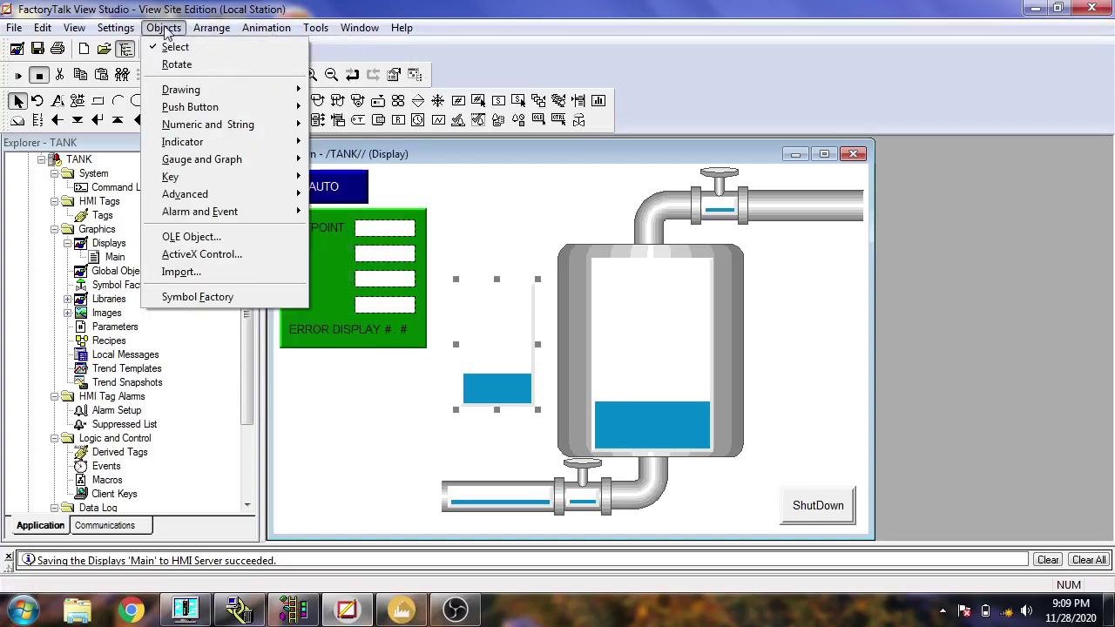
pyautogui.moveTo(91, 33)
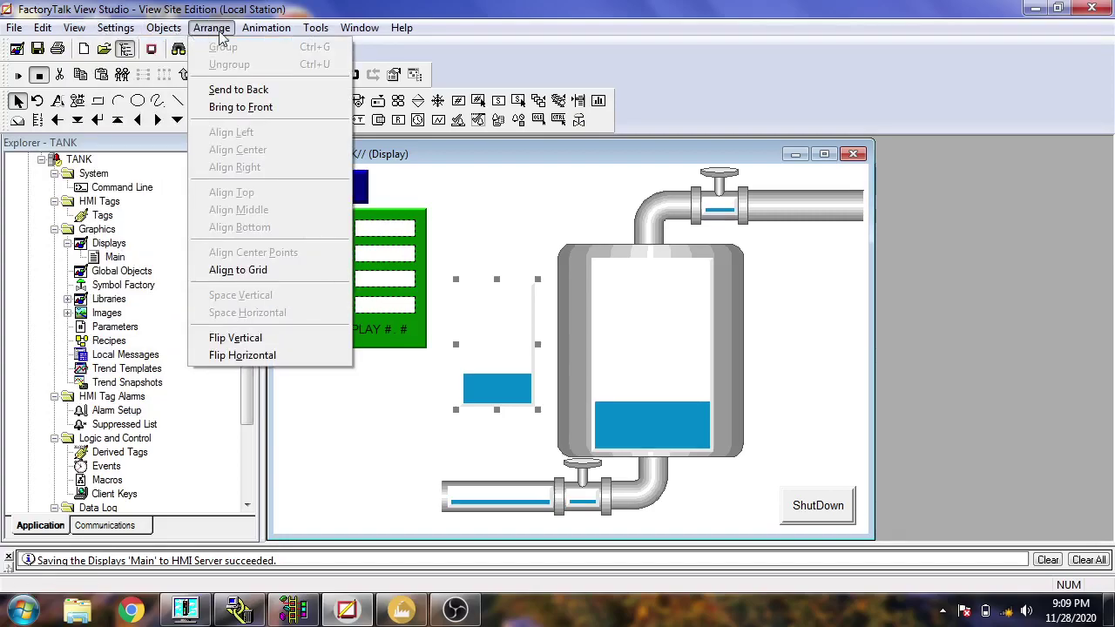
pyautogui.moveTo(359, 30)
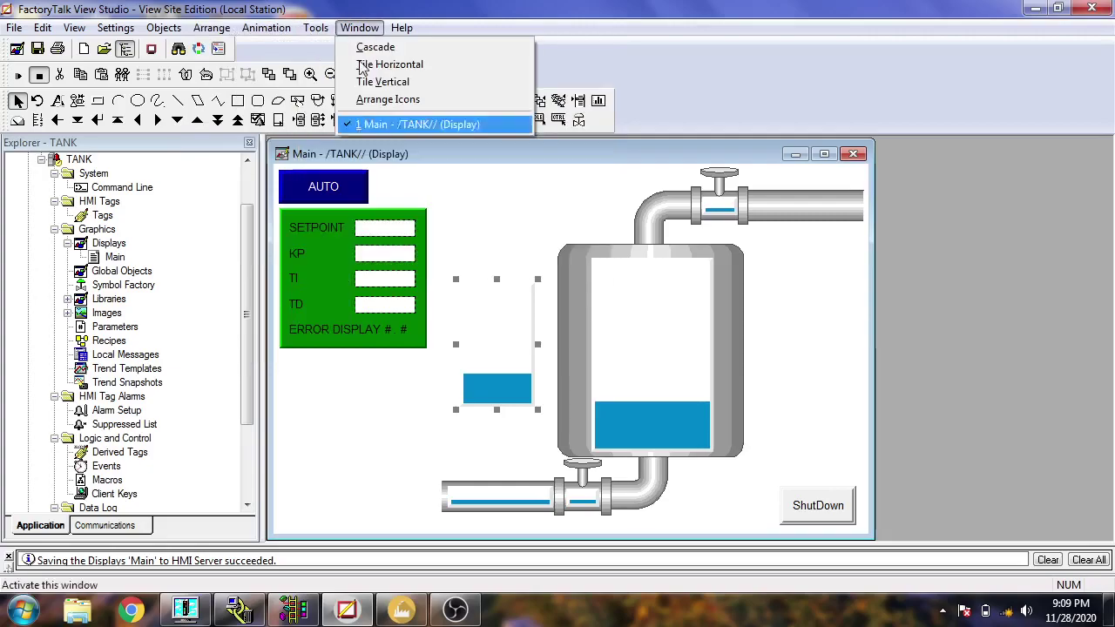
pyautogui.click(477, 374)
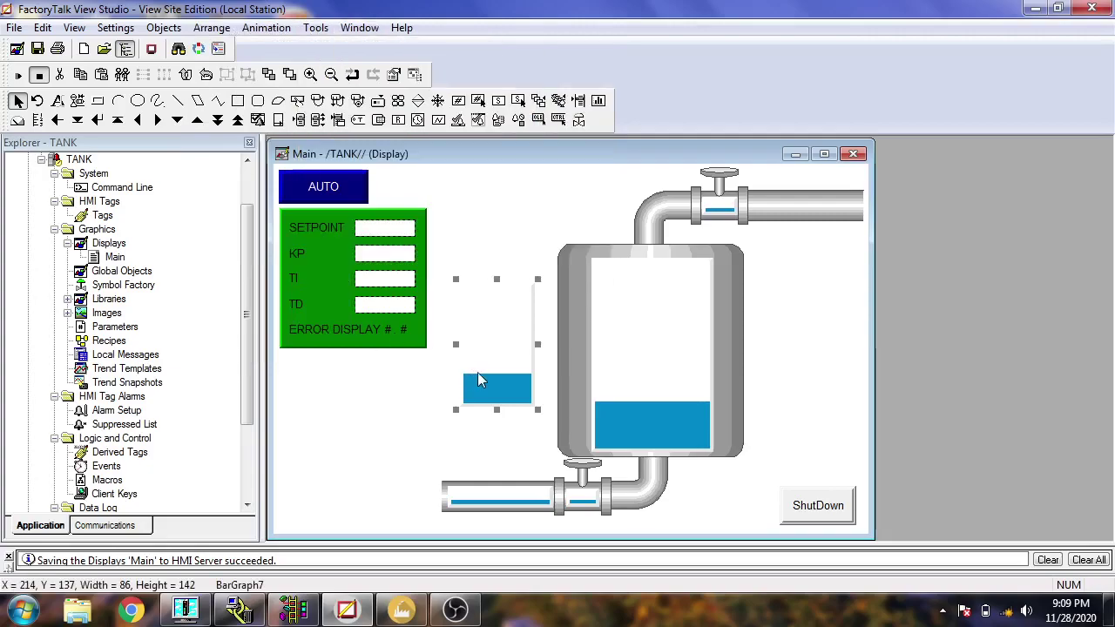
pyautogui.rightClick(477, 380)
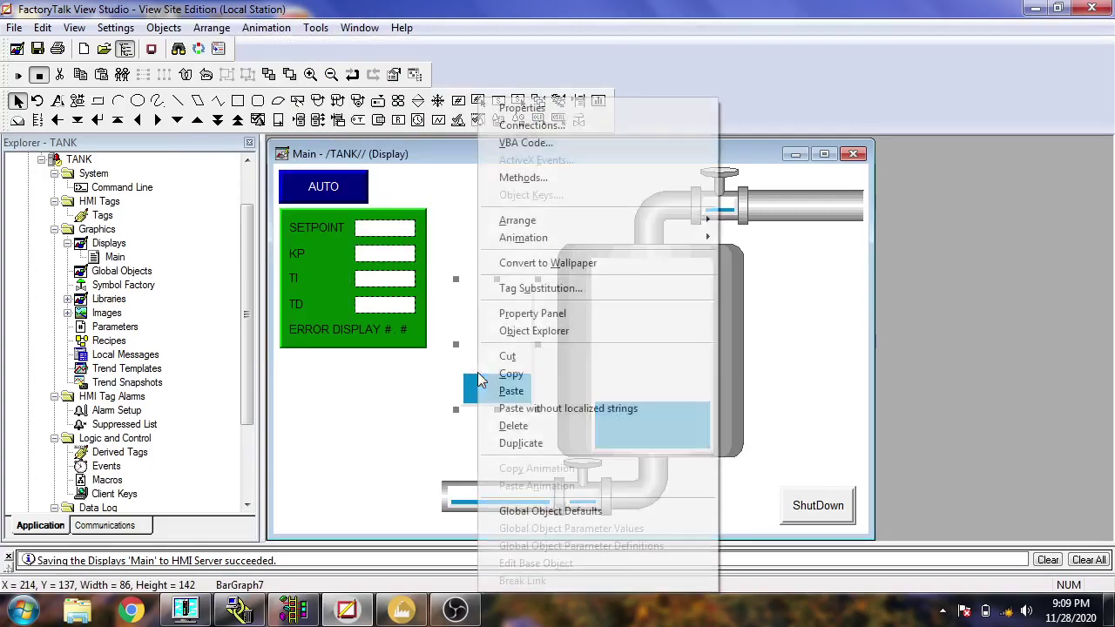
pyautogui.click(514, 426)
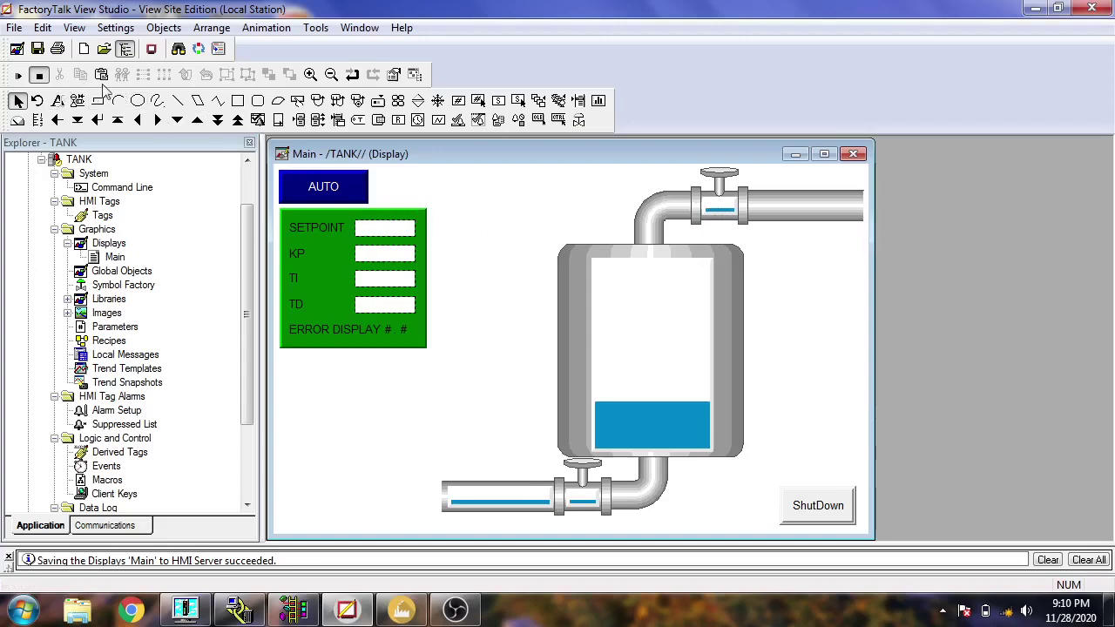
# Step: Draw a blue rectangle over the upper pipe beyond the inlet valve, then save Main
pyautogui.click(238, 100)
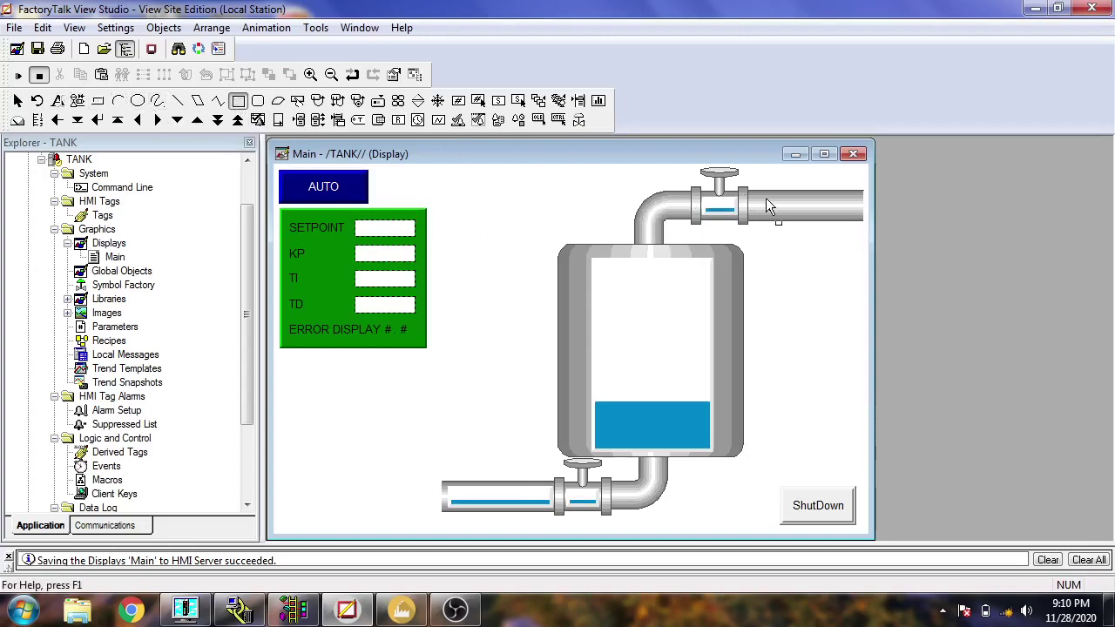
pyautogui.moveTo(751, 195); pyautogui.dragTo(857, 215)
pyautogui.doubleClick(857, 215)
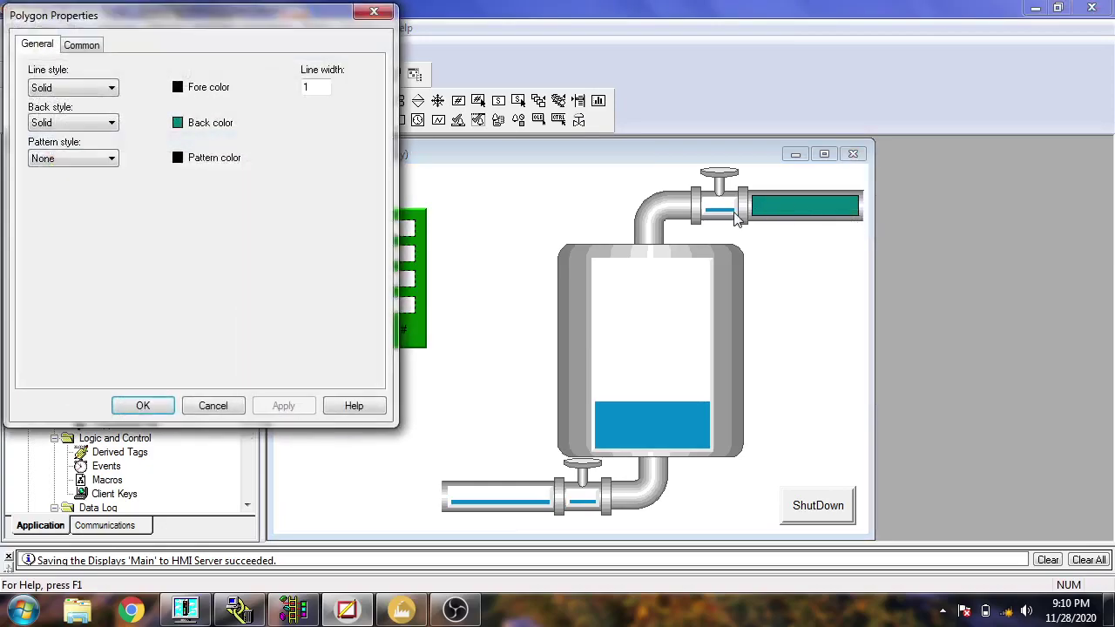
pyautogui.click(178, 123)
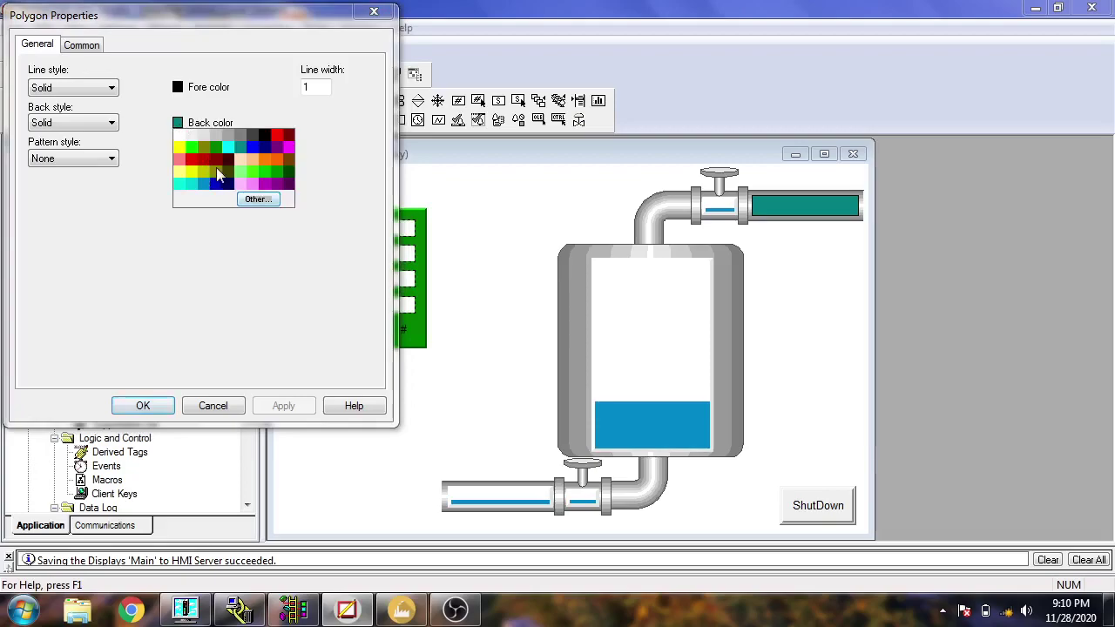
pyautogui.click(217, 188)
pyautogui.click(281, 405)
pyautogui.click(143, 406)
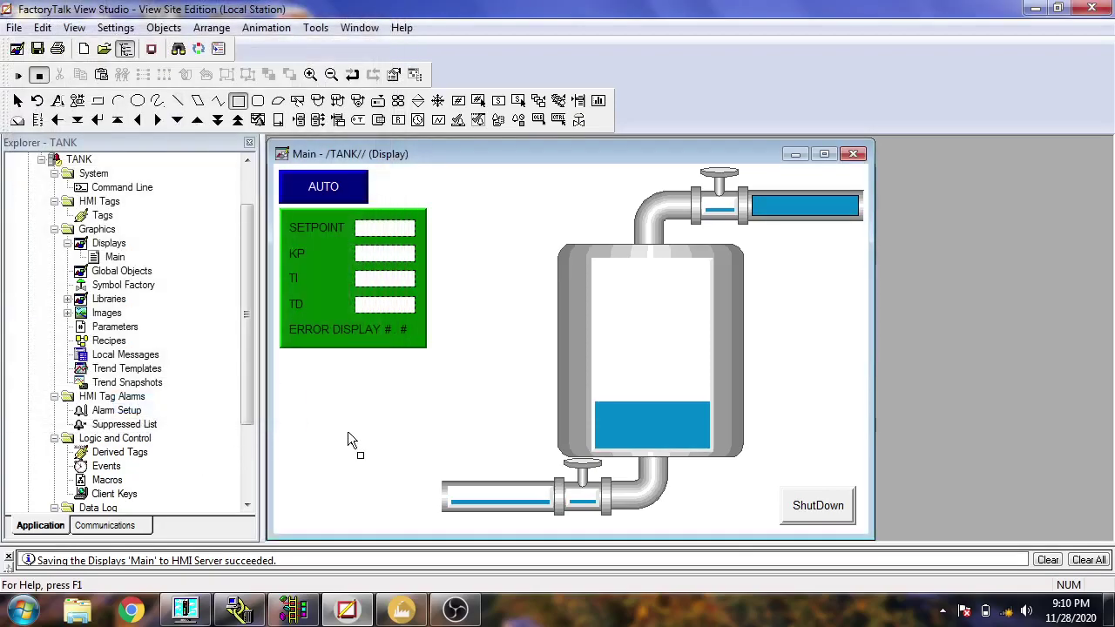
pyautogui.click(42, 47)
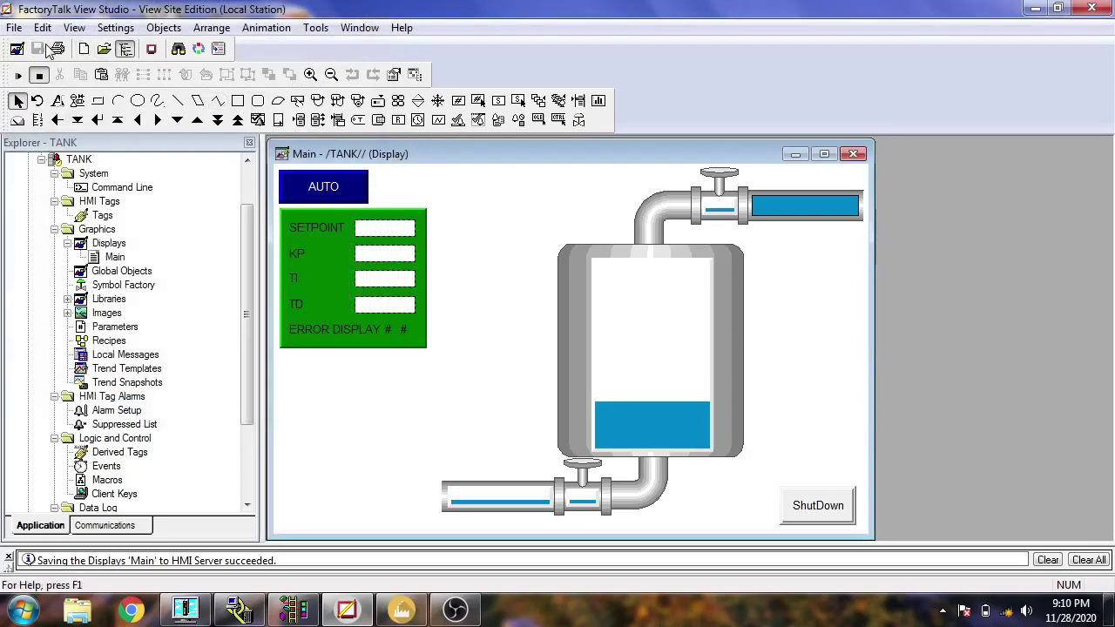
# Step: Link the inlet-pipe bar graph's value to the FILLVALVE tag
pyautogui.doubleClick(719, 211)
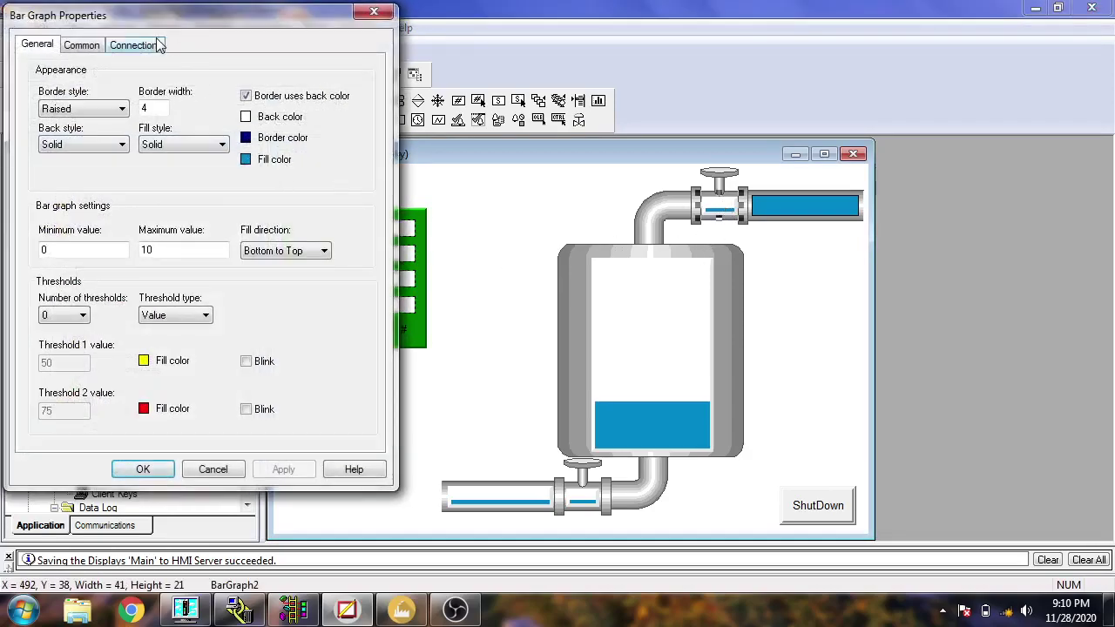
pyautogui.click(136, 45)
pyautogui.click(327, 75)
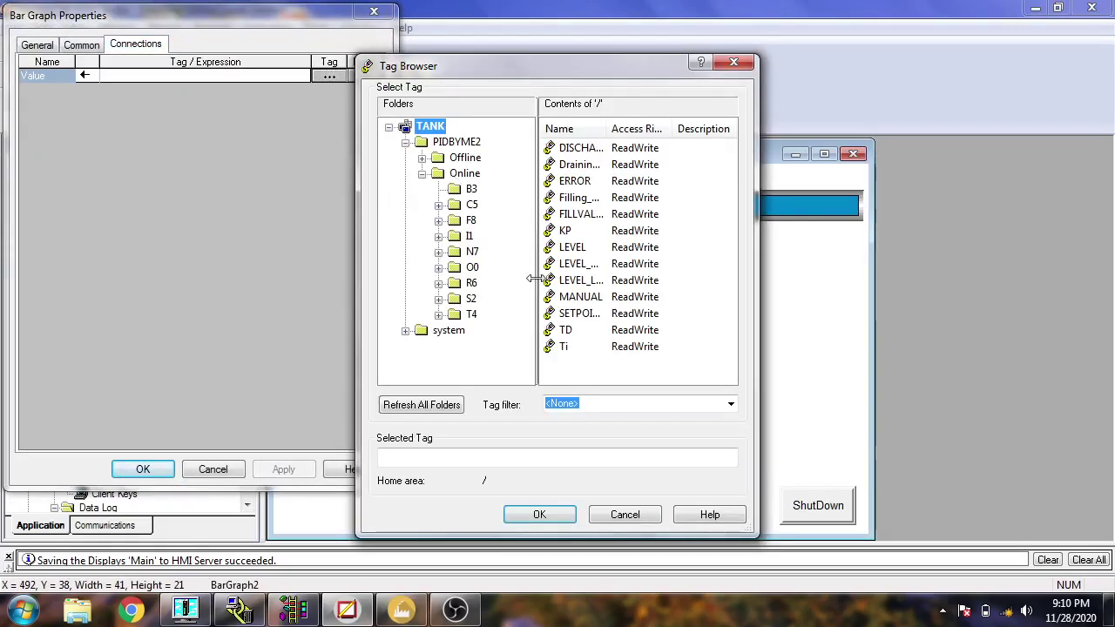
pyautogui.doubleClick(585, 214)
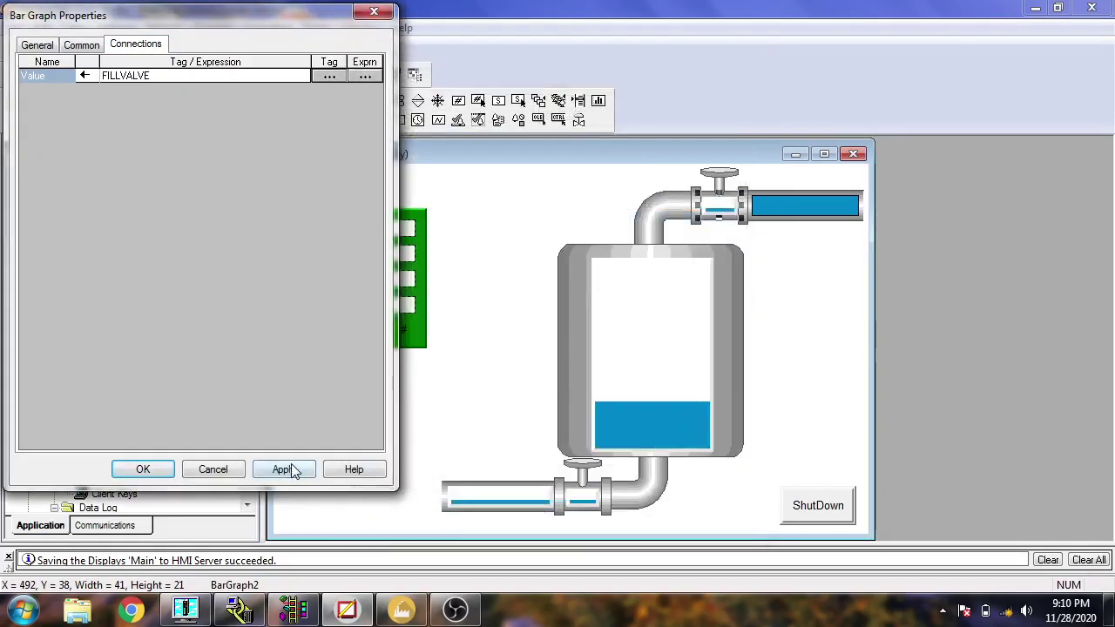
pyautogui.click(283, 469)
pyautogui.click(142, 469)
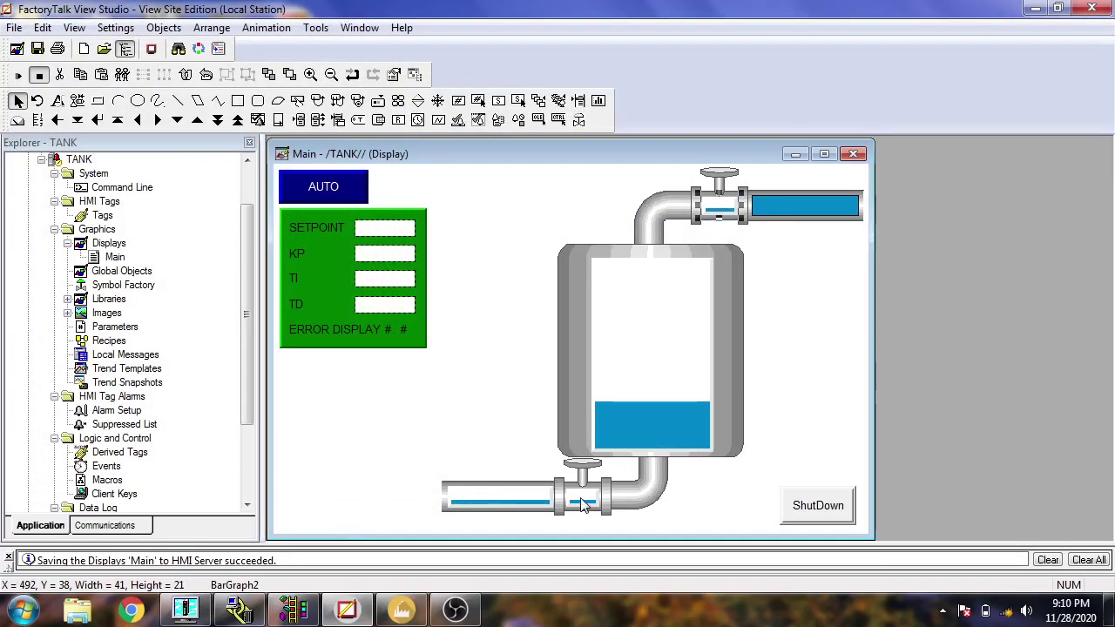
# Step: Link the small bottom-valve bar graph to the DISCHARGEVALVE tag
pyautogui.doubleClick(584, 502)
pyautogui.click(132, 49)
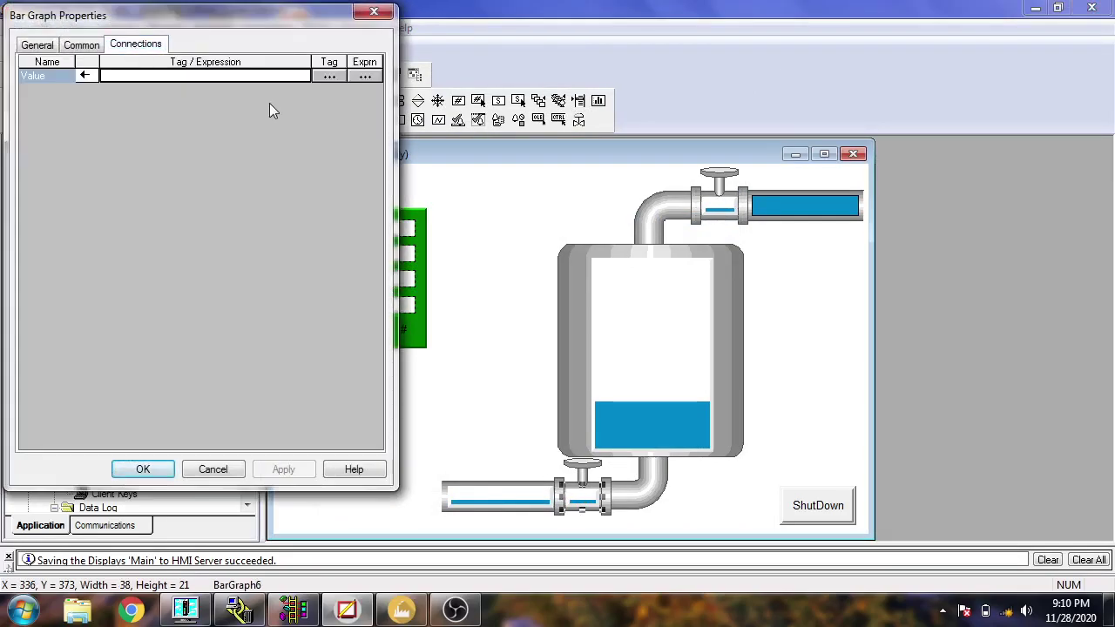
pyautogui.click(329, 76)
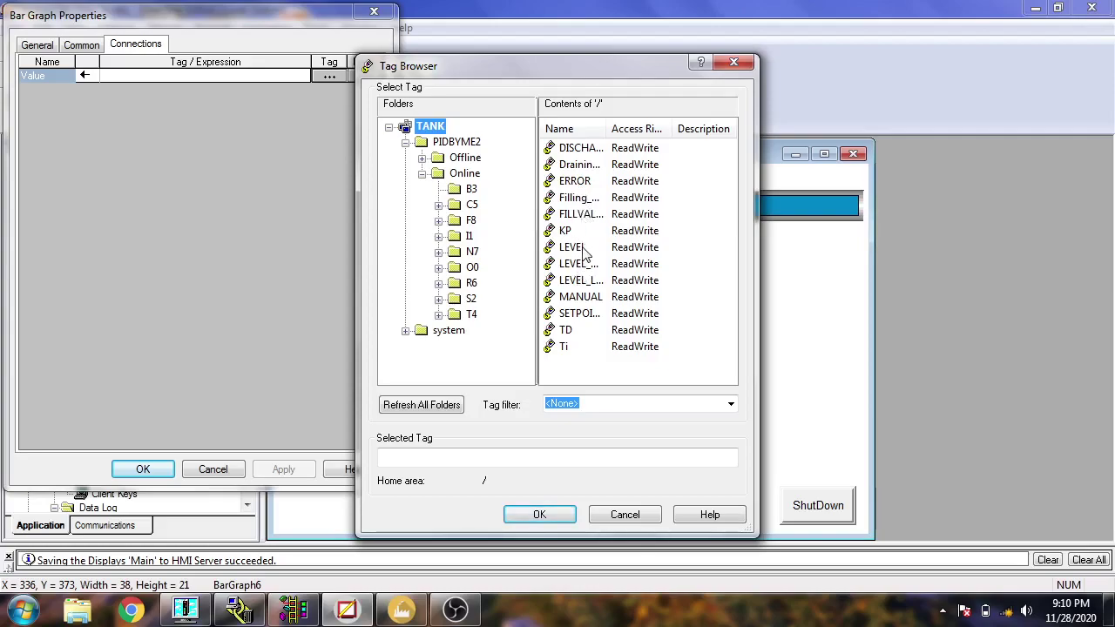
pyautogui.click(579, 148)
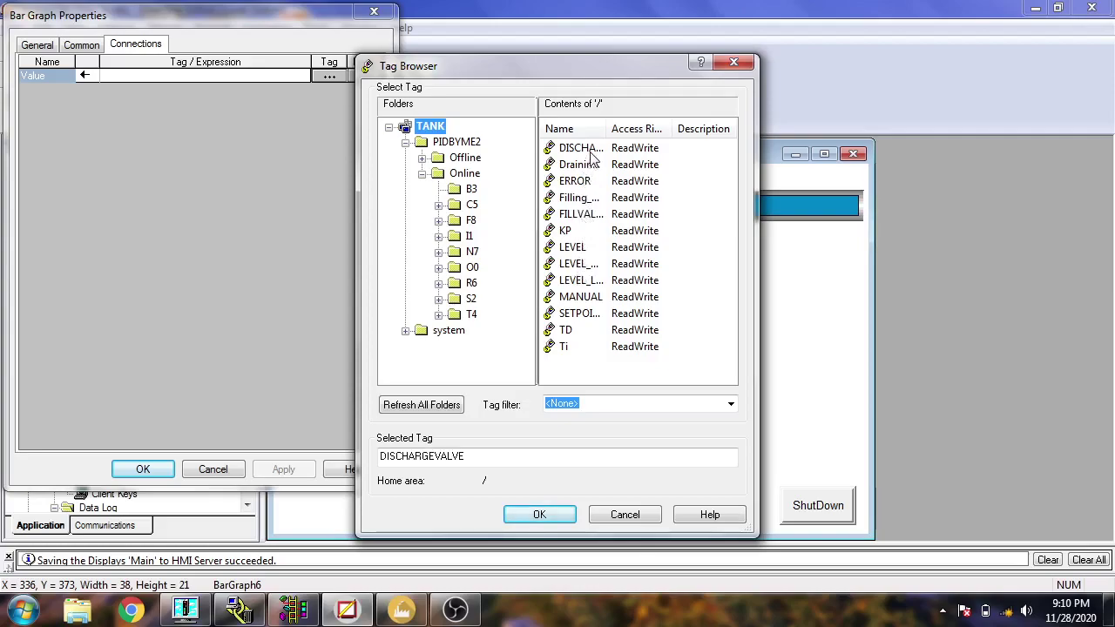
pyautogui.click(541, 515)
pyautogui.click(283, 469)
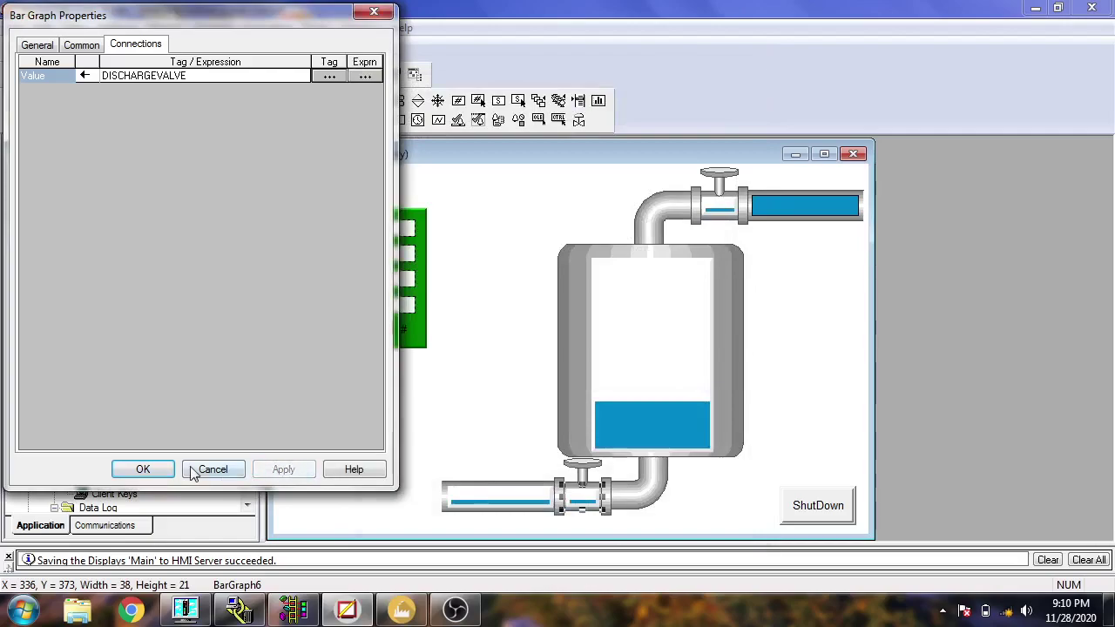
pyautogui.click(143, 468)
# Step: Link the long bottom-pipe bar graph to the DISCHARGEVALVE tag as well
pyautogui.doubleClick(473, 501)
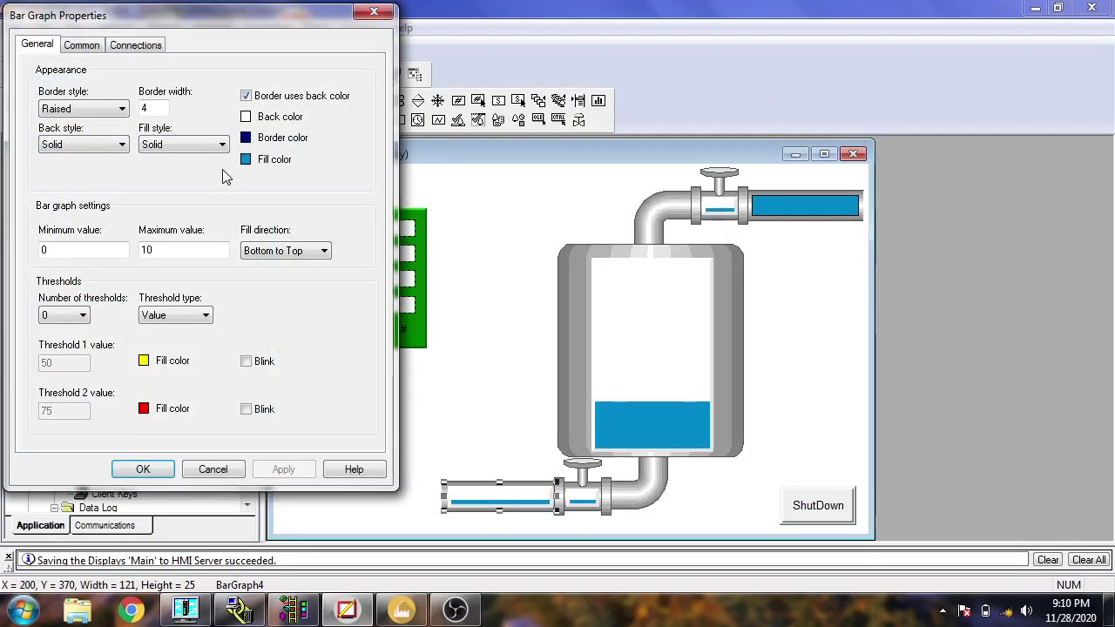
pyautogui.click(131, 44)
pyautogui.click(329, 76)
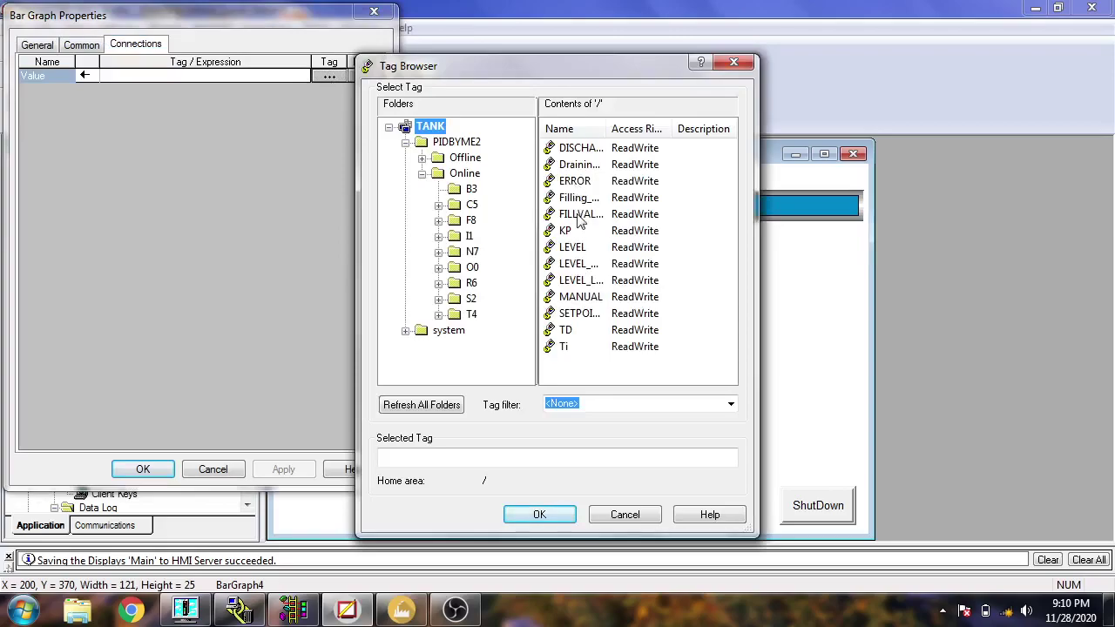
pyautogui.click(589, 150)
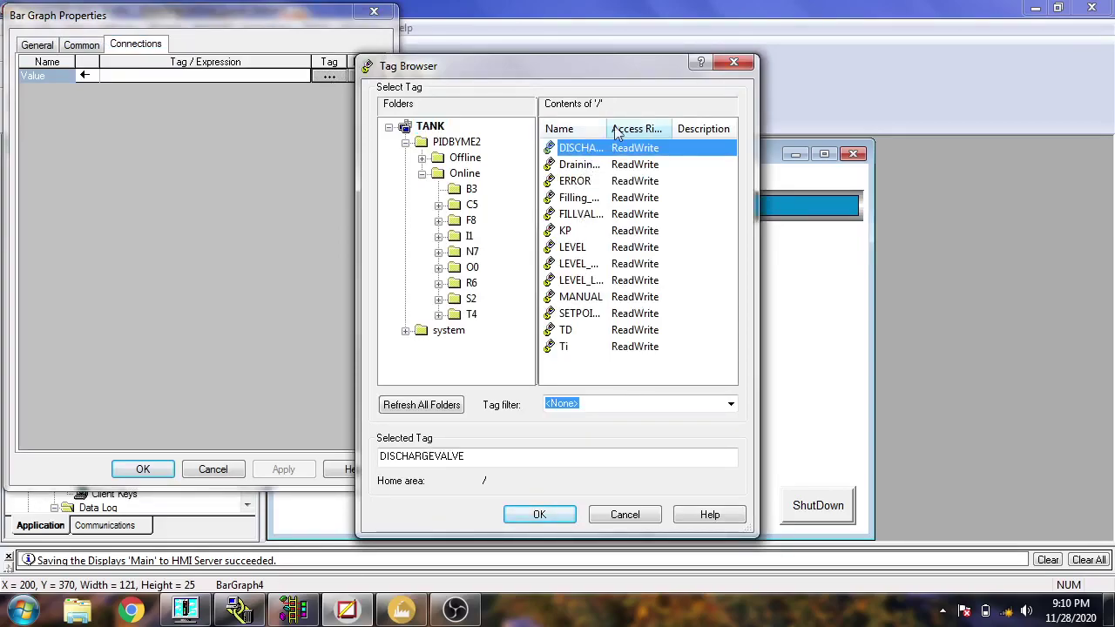
pyautogui.moveTo(608, 129); pyautogui.dragTo(660, 129)
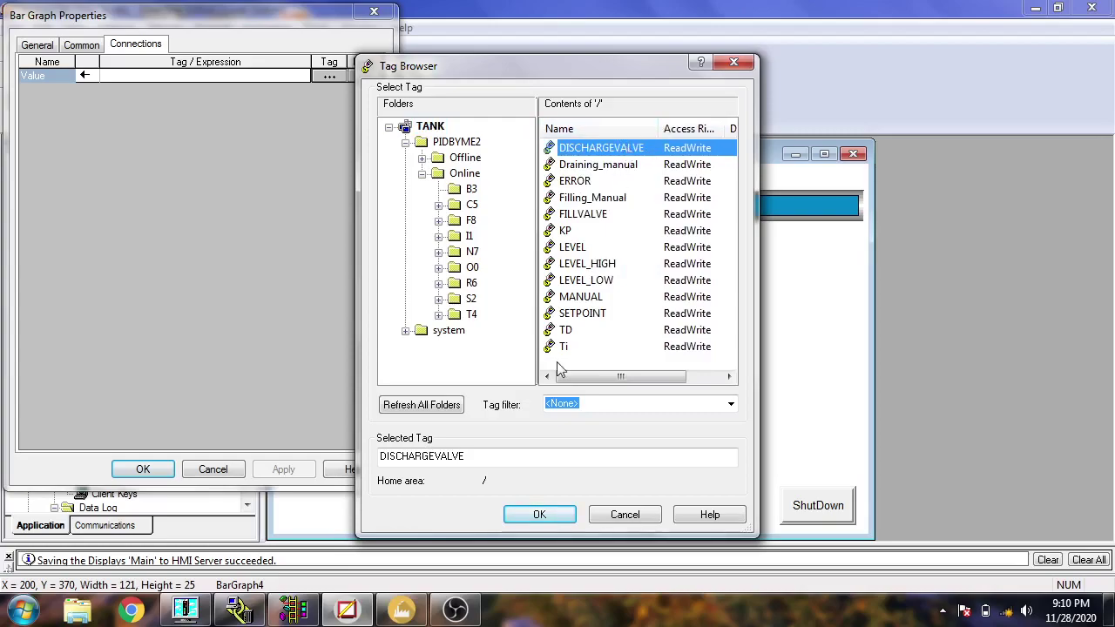
pyautogui.click(537, 513)
pyautogui.click(284, 469)
pyautogui.click(202, 470)
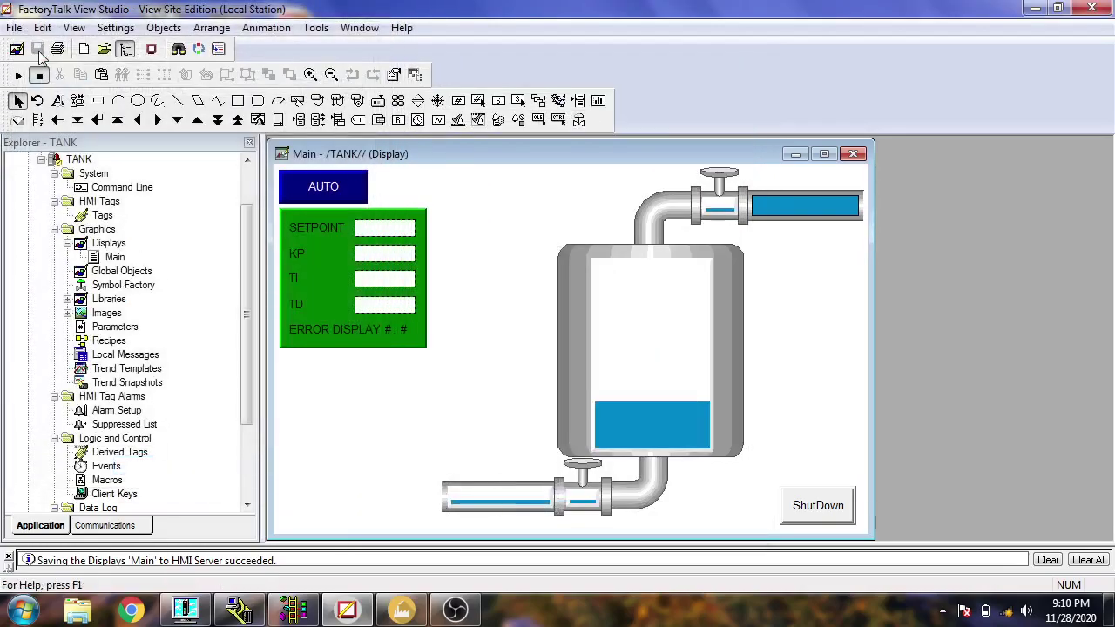
# Step: Run the TANK application in the SE Client, showing Main with SETPOINT 5.5 and KP 3.5
pyautogui.click(151, 49)
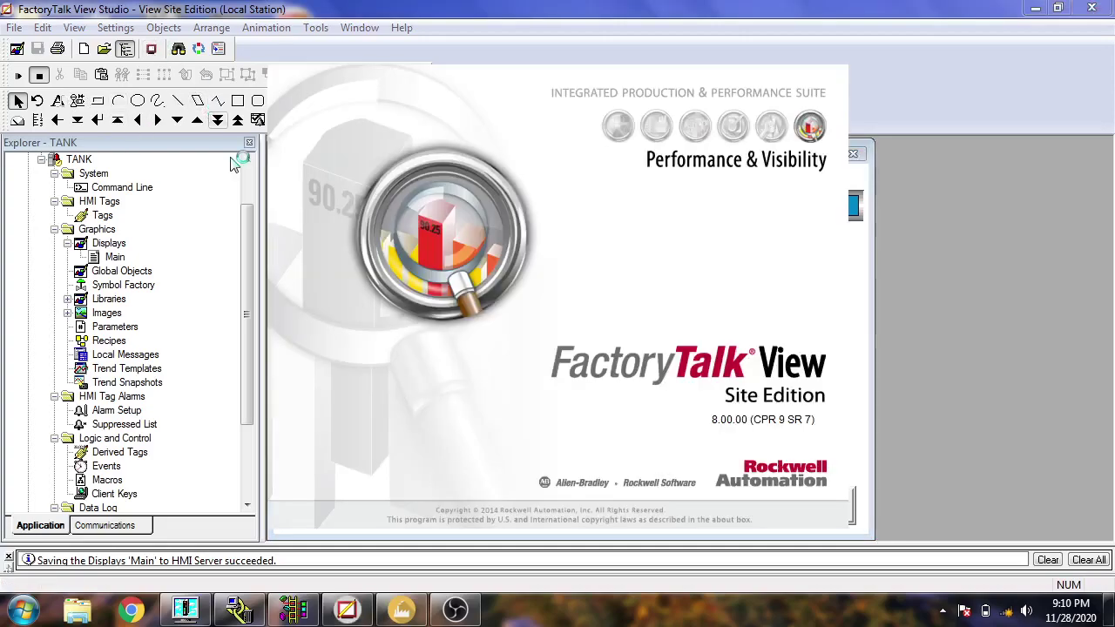
pyautogui.click(745, 348)
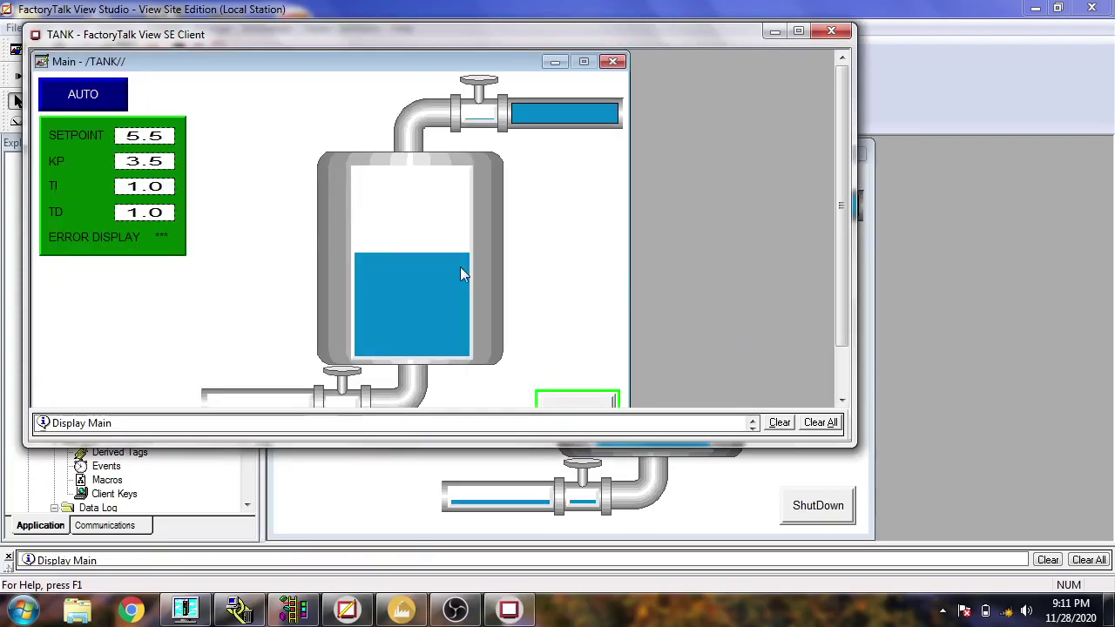
# Step: Enter a tank setpoint of 3.5 in the running SE Client
pyautogui.moveTo(840, 212); pyautogui.dragTo(841, 231)
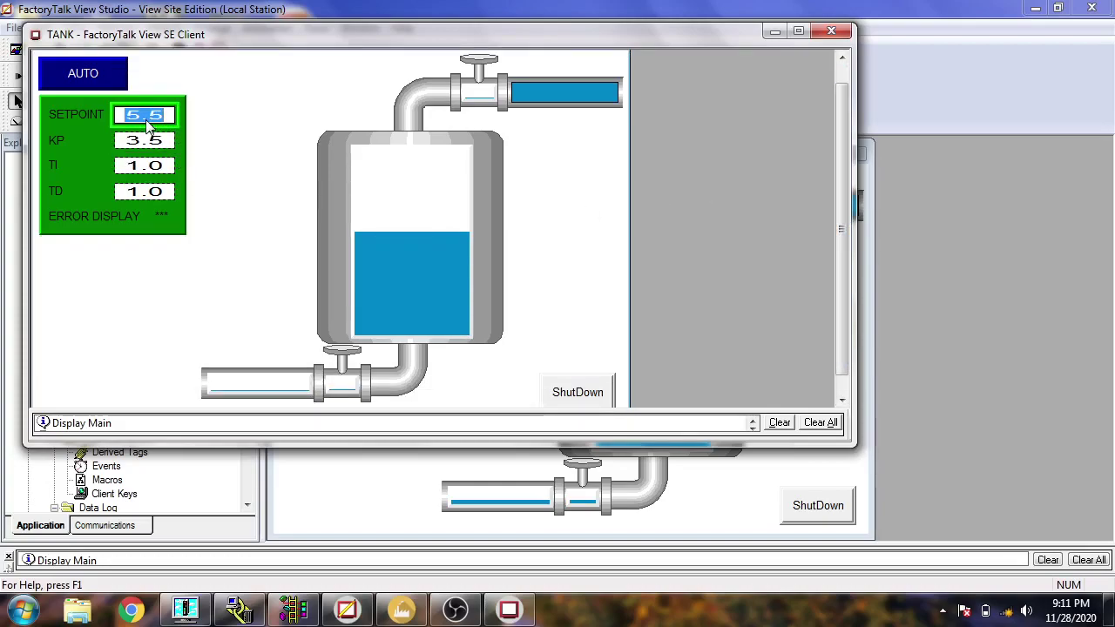
pyautogui.write('3.5')
pyautogui.press('Return')
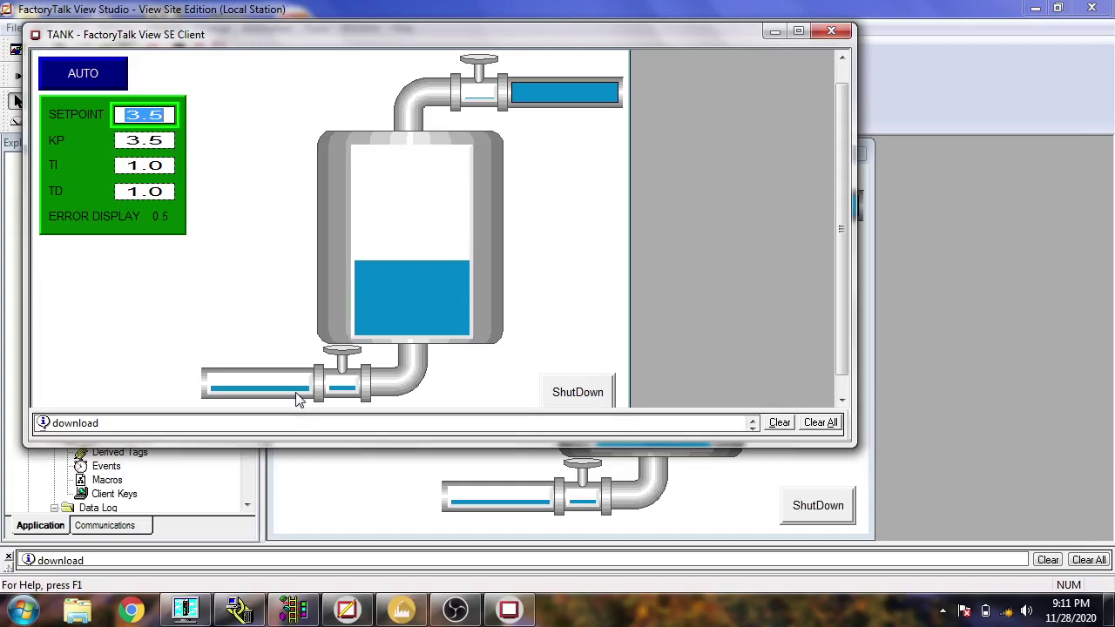
# Step: Replace the SETPOINT value with 6.5
pyautogui.click(142, 119)
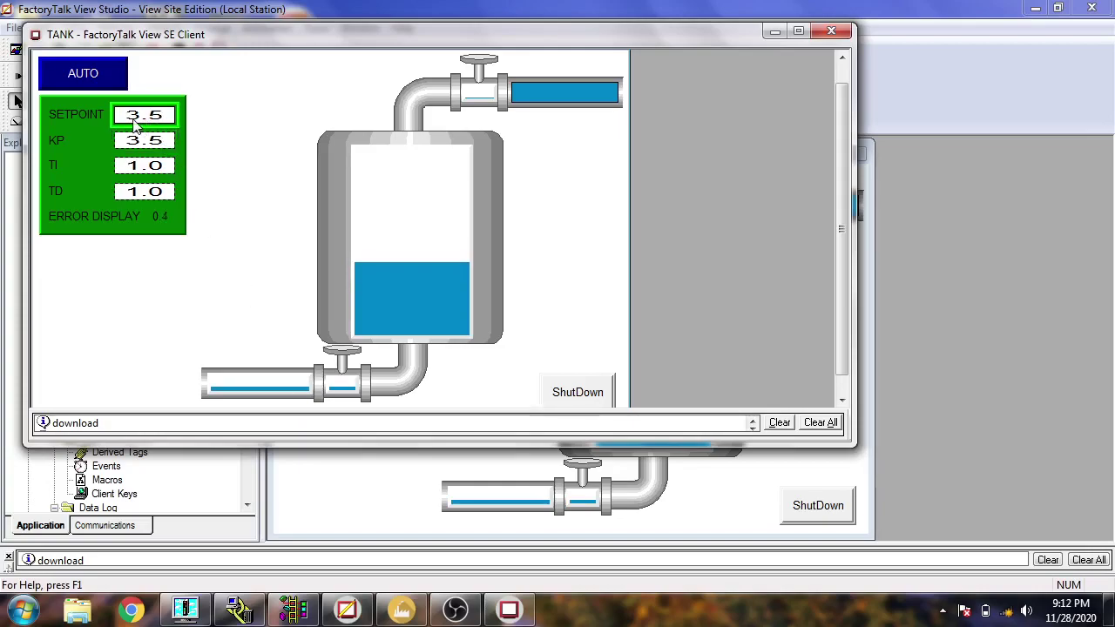
pyautogui.moveTo(127, 116); pyautogui.dragTo(166, 122)
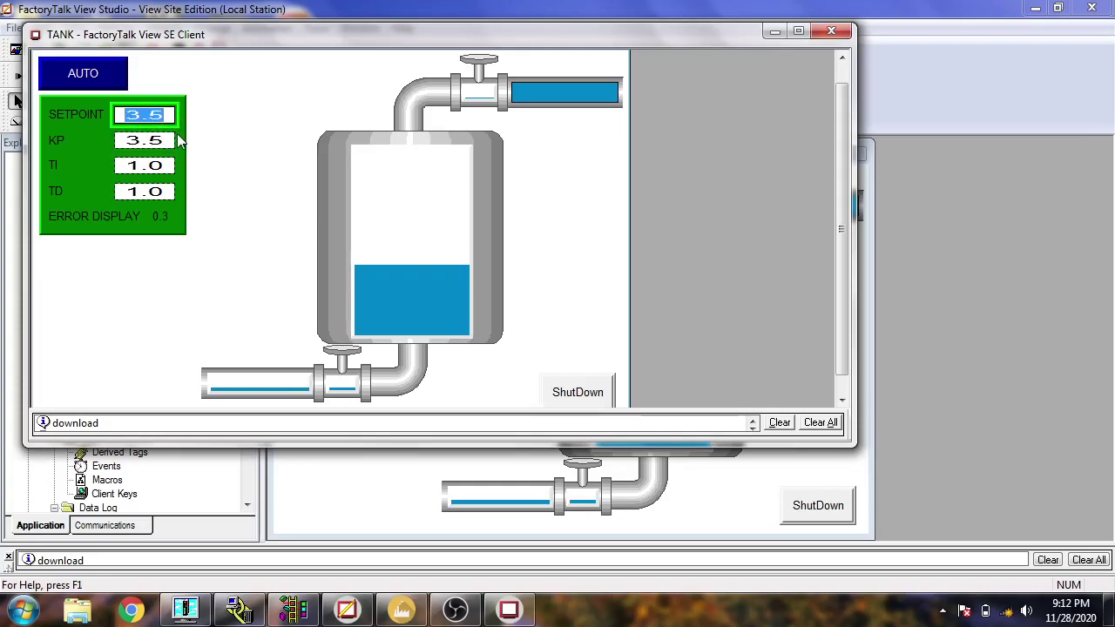
pyautogui.write('6.5')
pyautogui.press('Return')
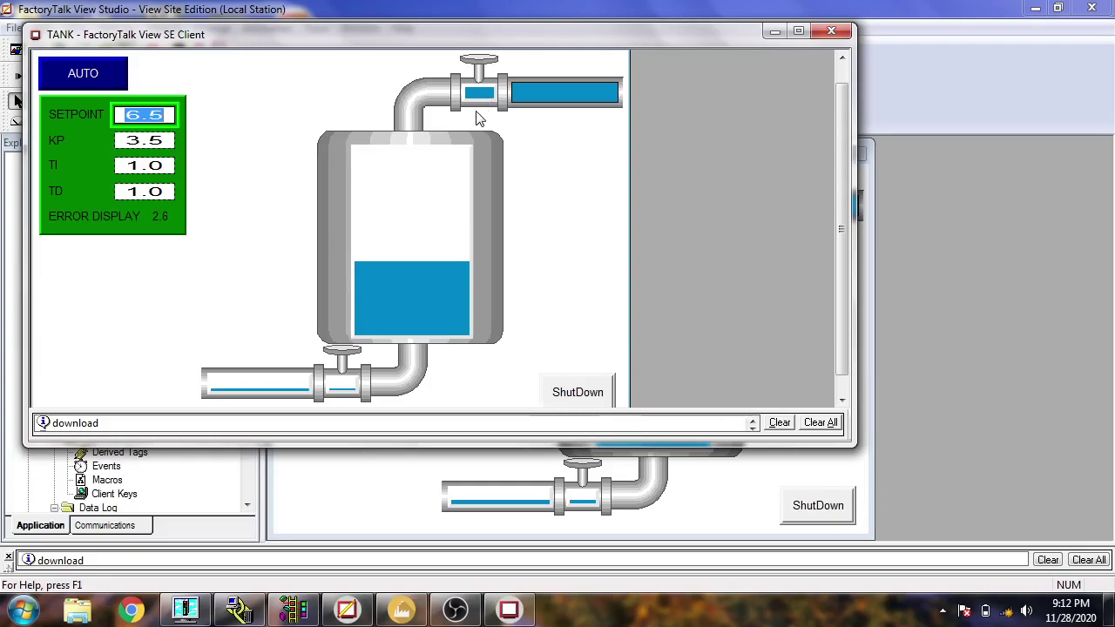
# Step: Alternate between Factory I/O and the HMI client to compare tank levels, ending on Factory I/O
pyautogui.click(402, 609)
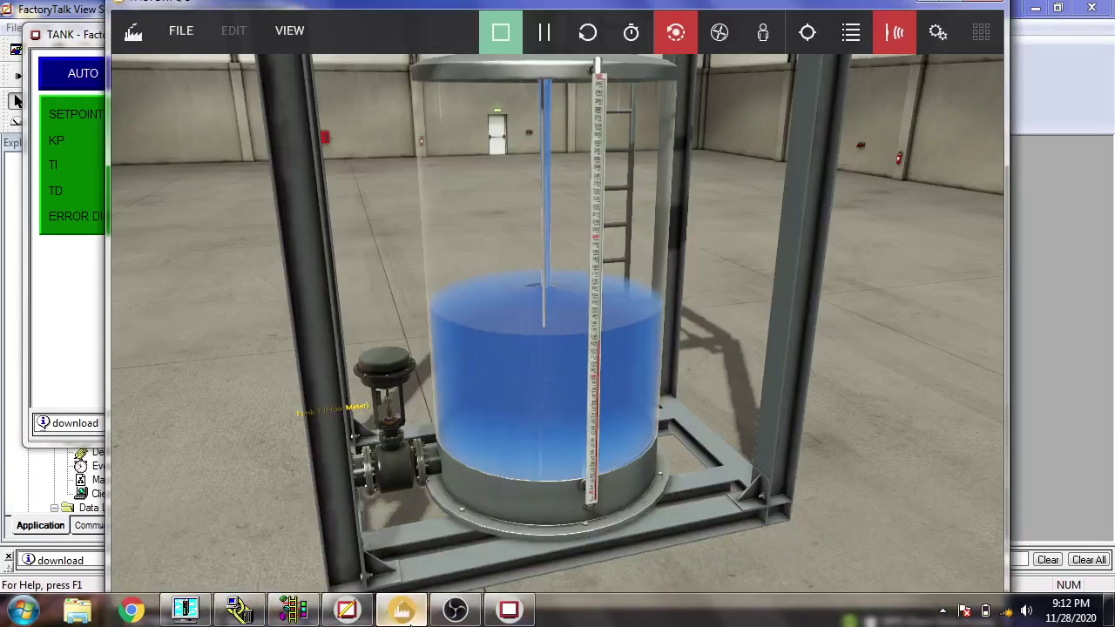
pyautogui.click(403, 610)
pyautogui.click(402, 610)
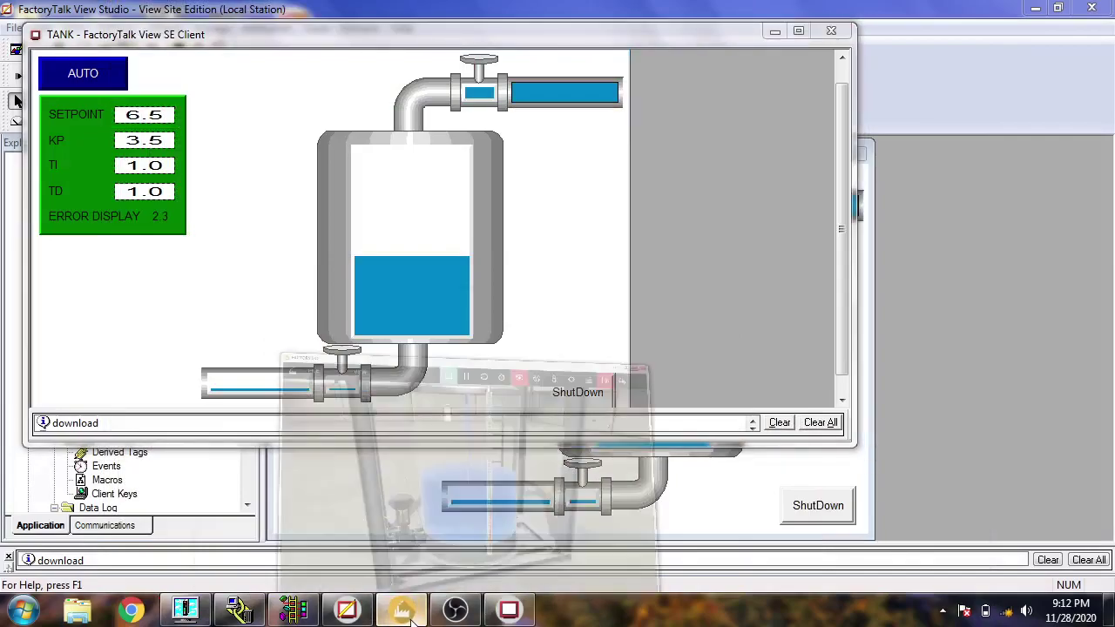
pyautogui.click(402, 609)
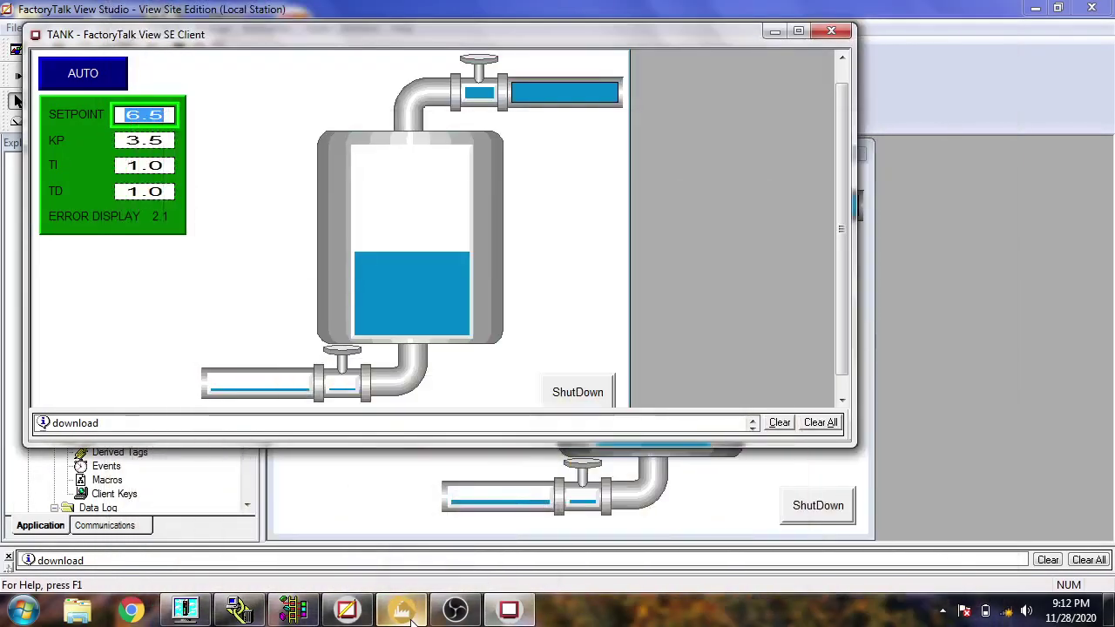
pyautogui.click(402, 609)
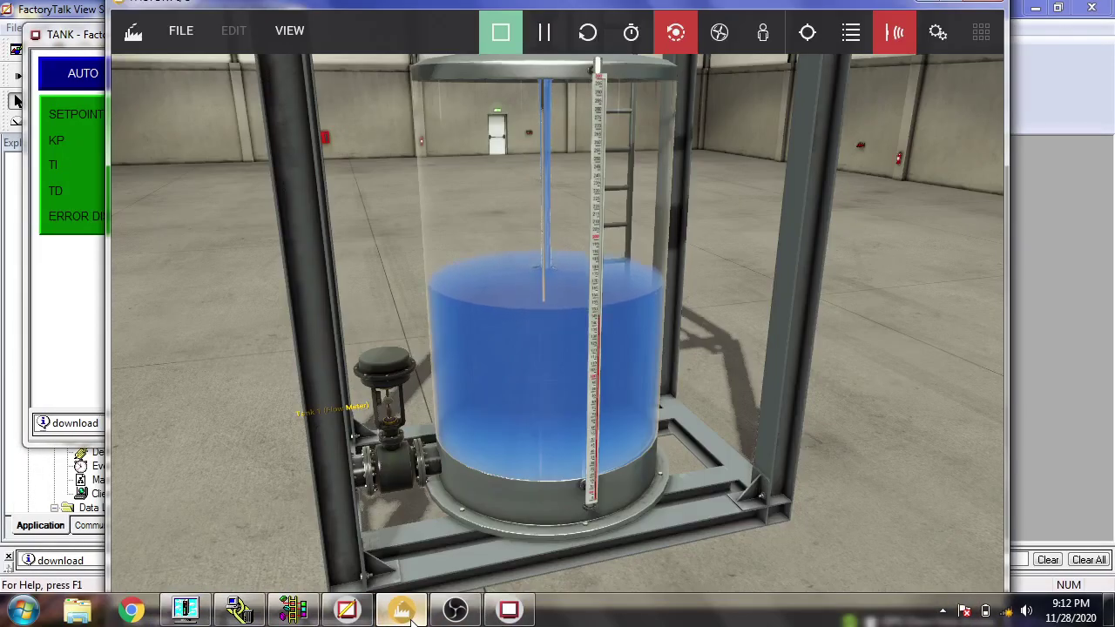
pyautogui.click(402, 610)
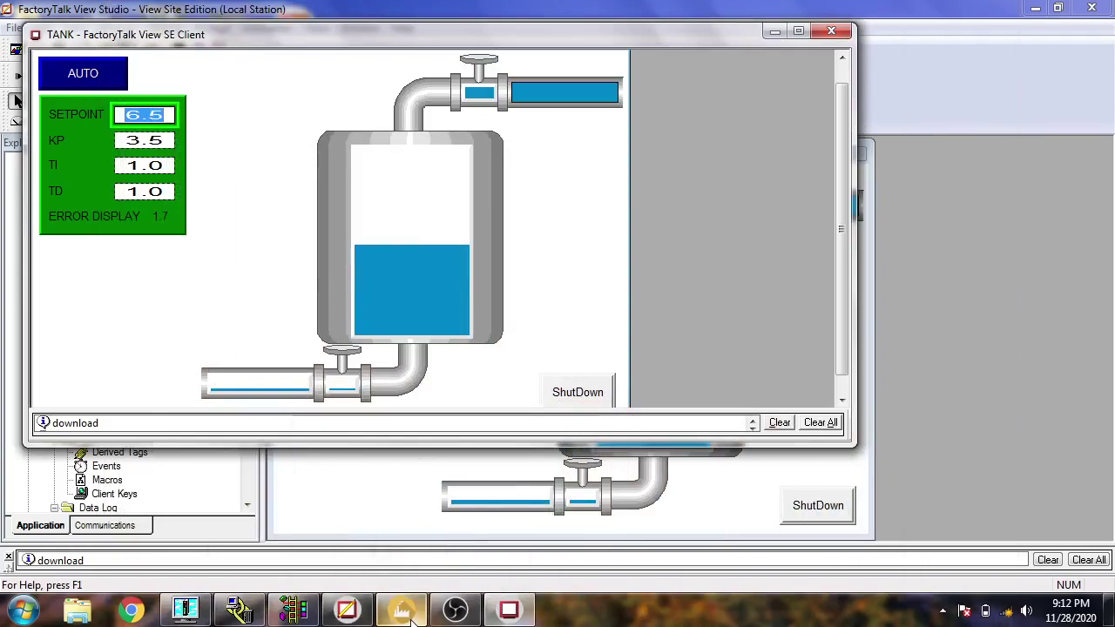
pyautogui.click(409, 615)
pyautogui.click(409, 615)
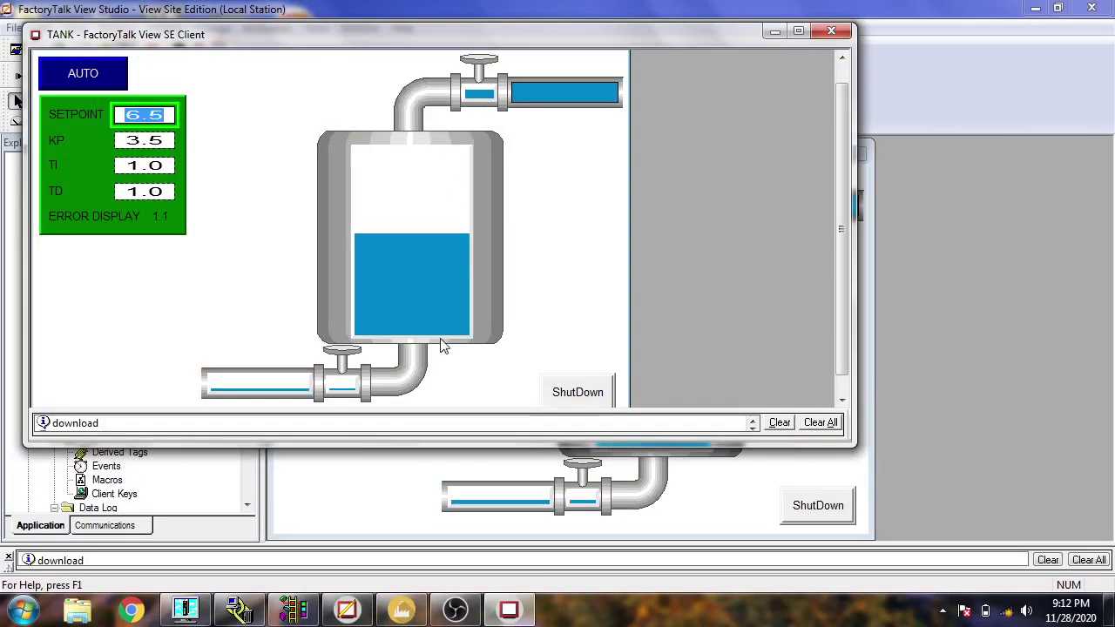
pyautogui.click(401, 610)
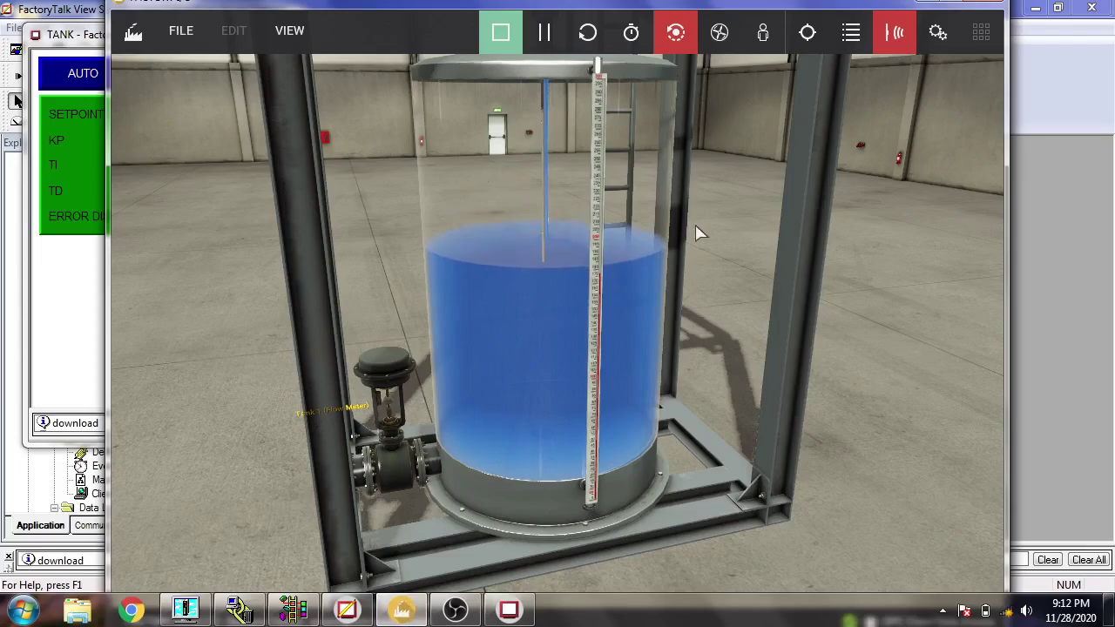
# Step: Orbit the camera over the tank top and turn on VIEW > Actuators Tags
pyautogui.scroll(3, 684, 199)
pyautogui.scroll(-3, 683, 198)
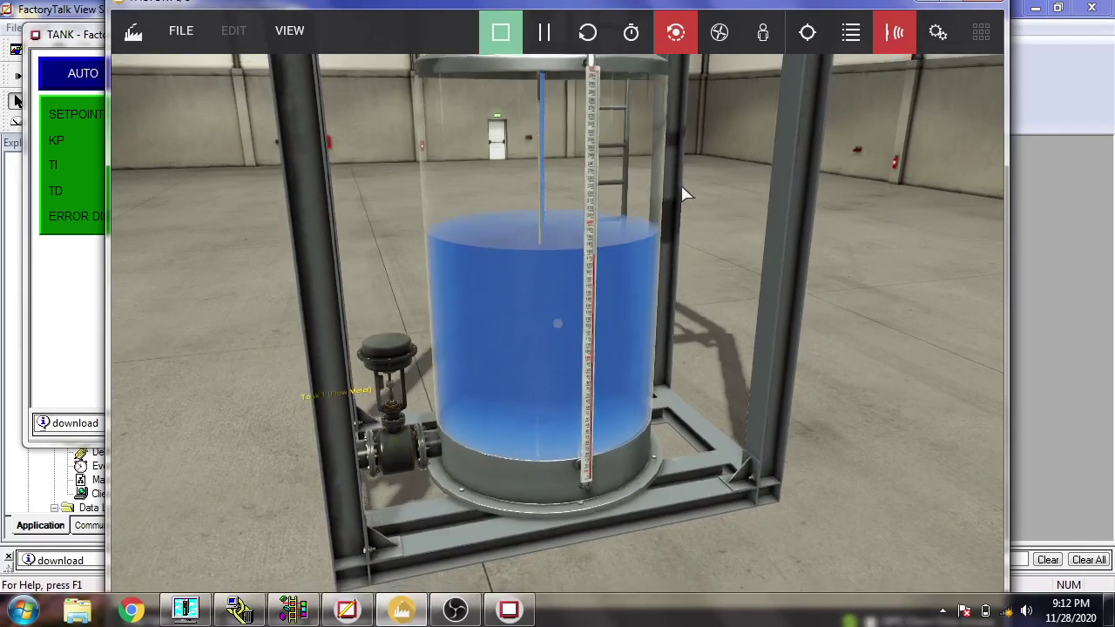
pyautogui.moveTo(684, 196); pyautogui.dragTo(671, 112)
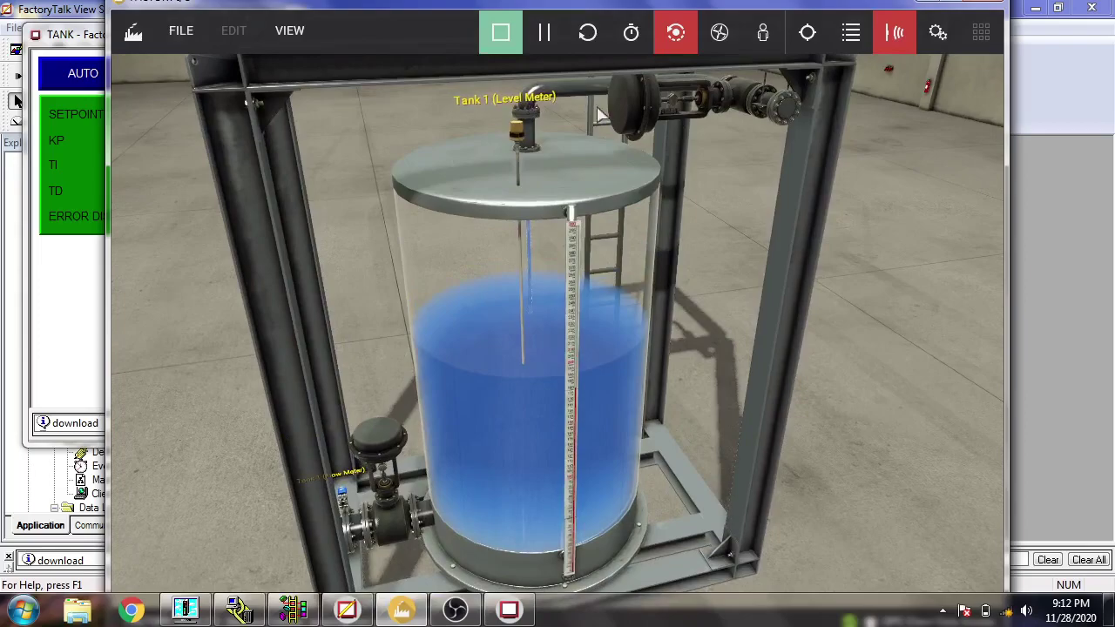
pyautogui.moveTo(697, 165); pyautogui.dragTo(709, 144)
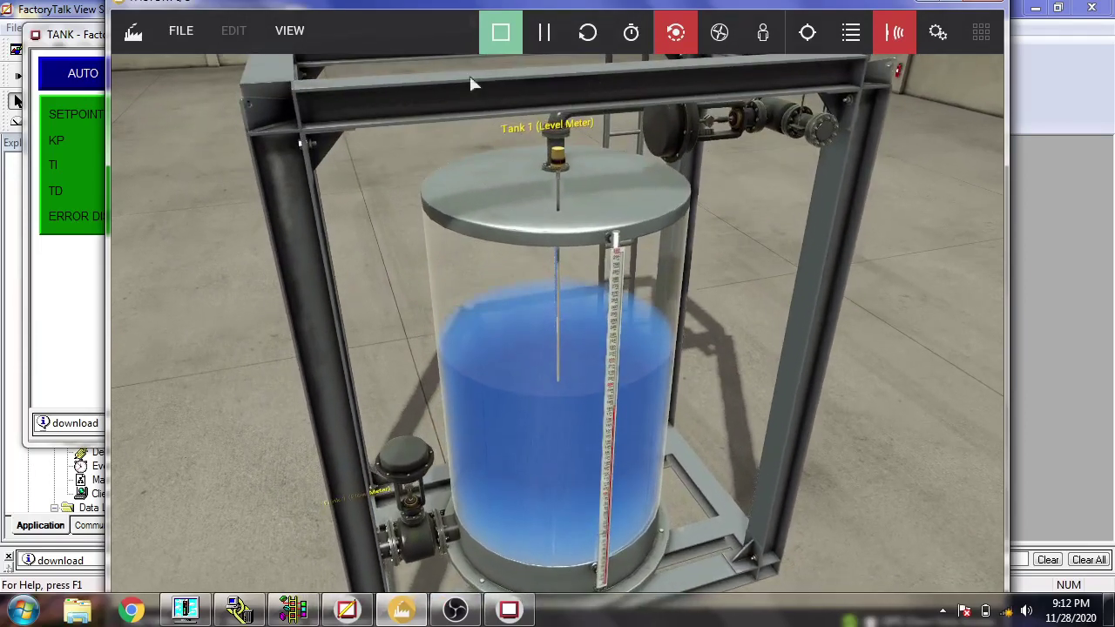
pyautogui.click(289, 30)
pyautogui.click(300, 173)
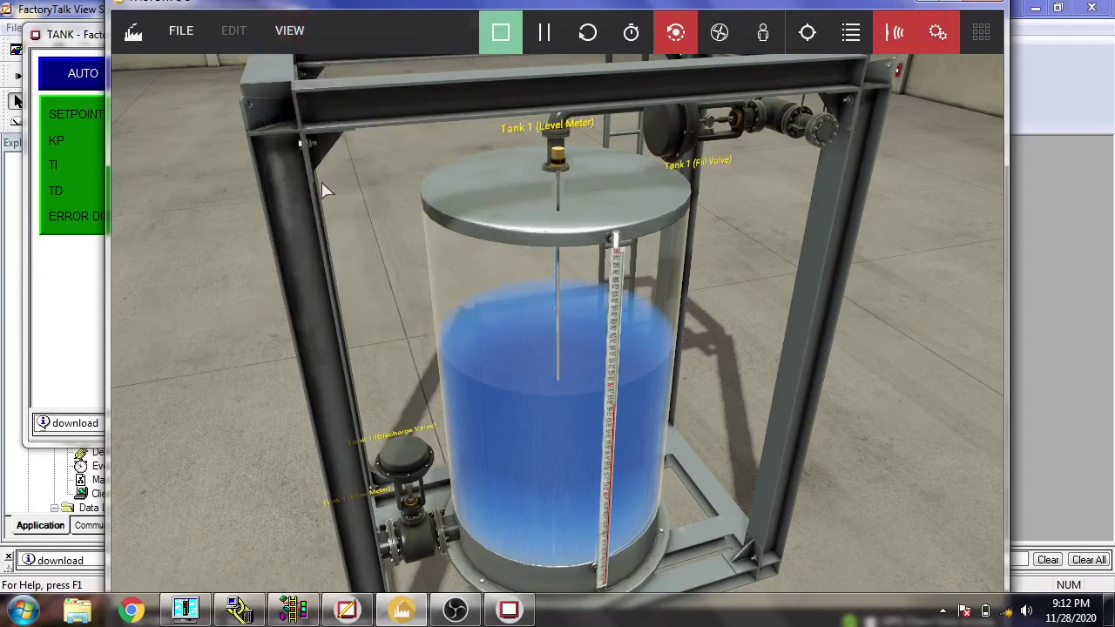
# Step: Show the Fill Valve's control readout, then shut down the running HMI client
pyautogui.click(686, 168)
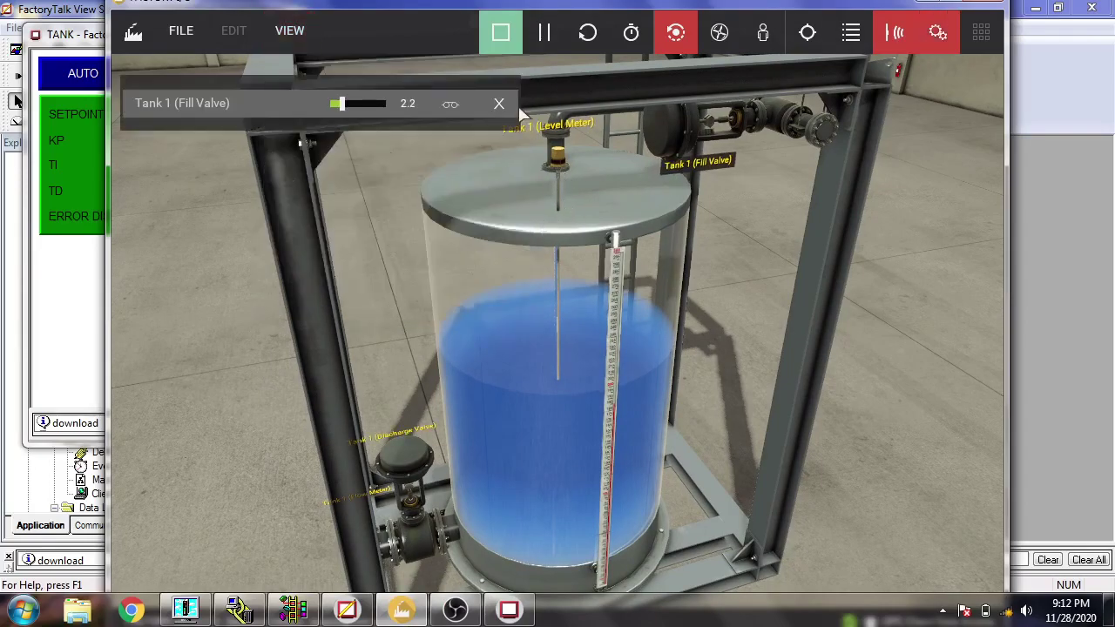
pyautogui.click(102, 28)
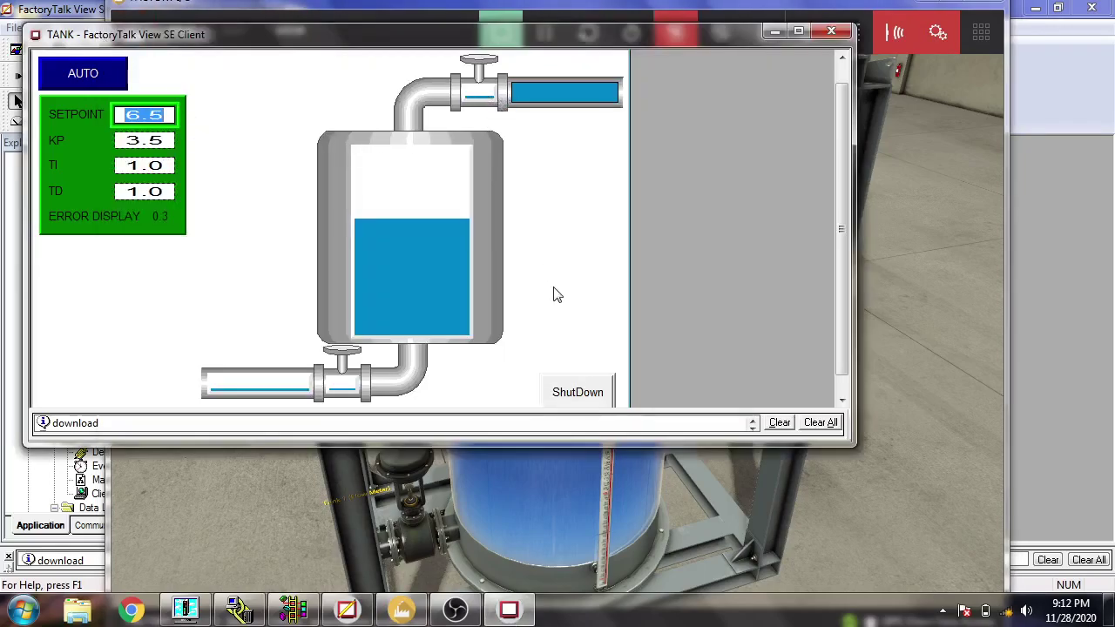
pyautogui.click(577, 392)
# Step: Bring OBS Studio to the front from the taskbar
pyautogui.click(454, 609)
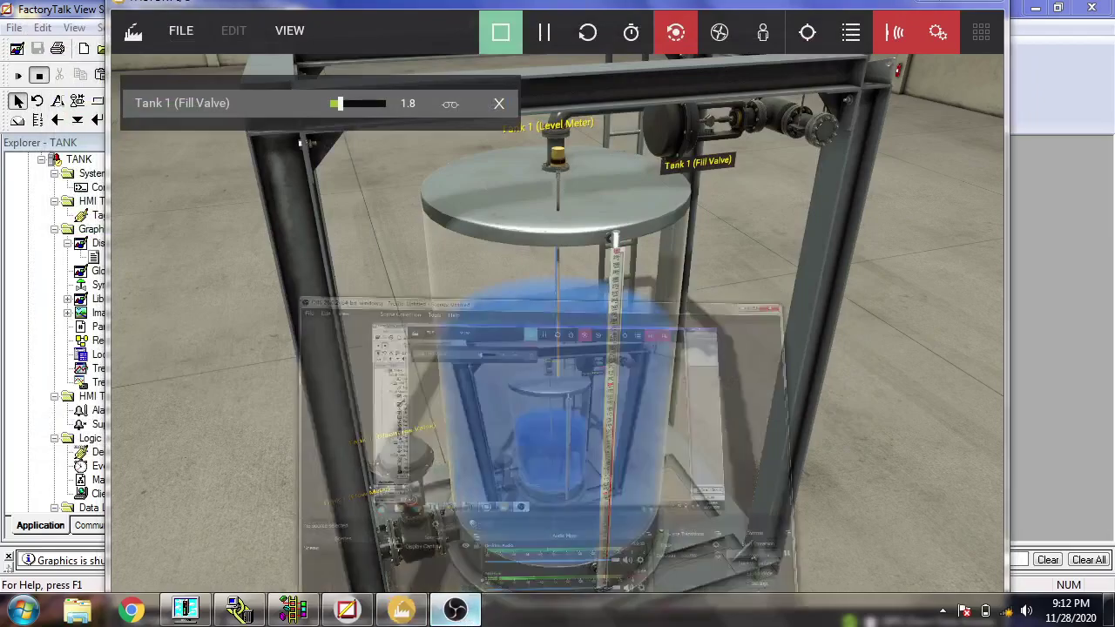